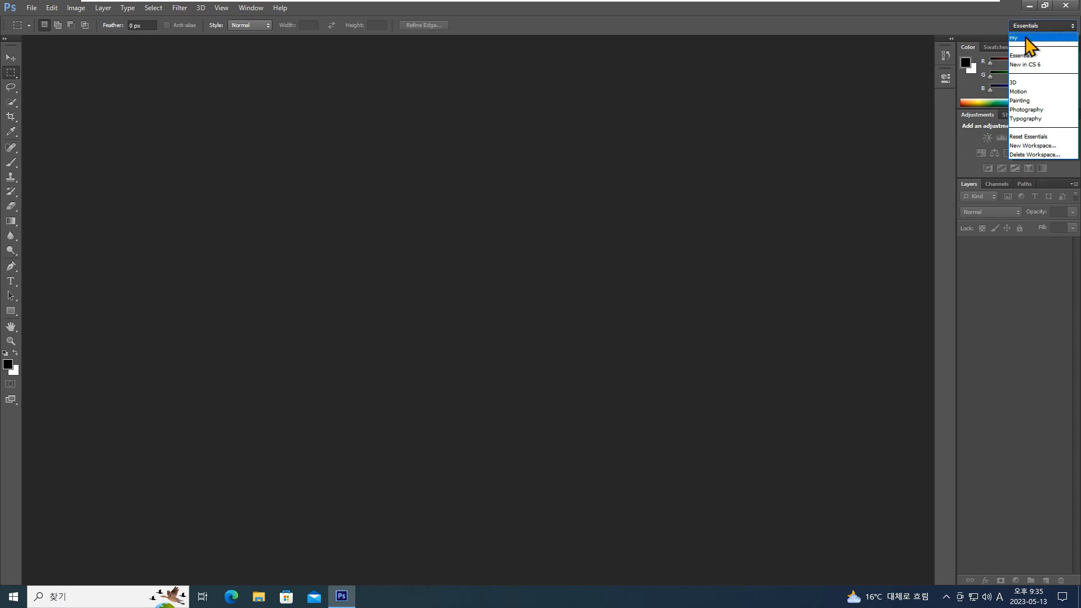
Switch to the "my" workspace and set the text engine option in the Type preferences to East Asian
left_click(1025, 38)
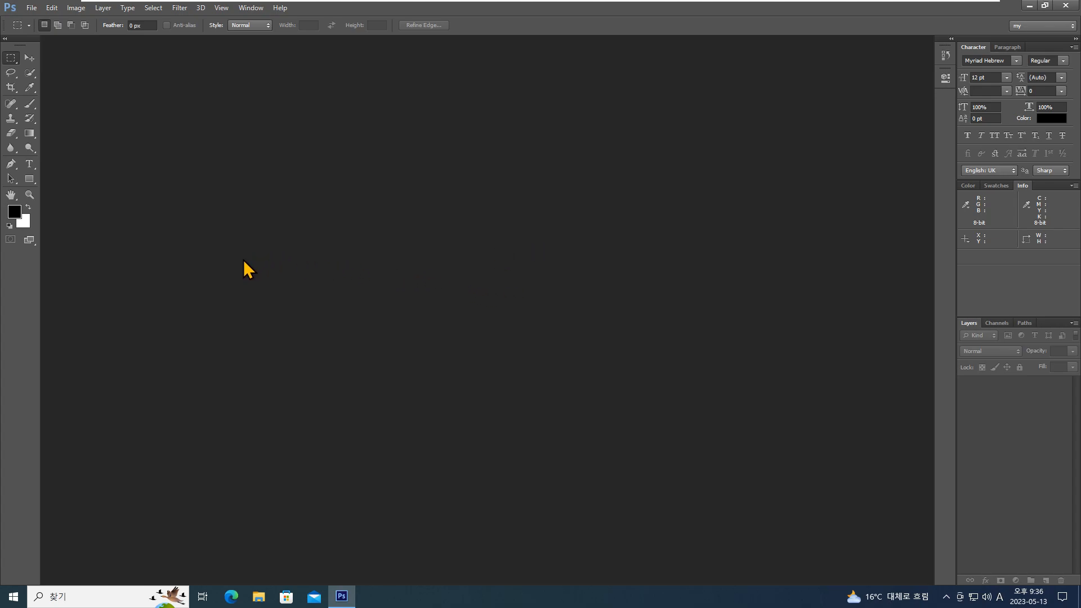
left_click(56, 11)
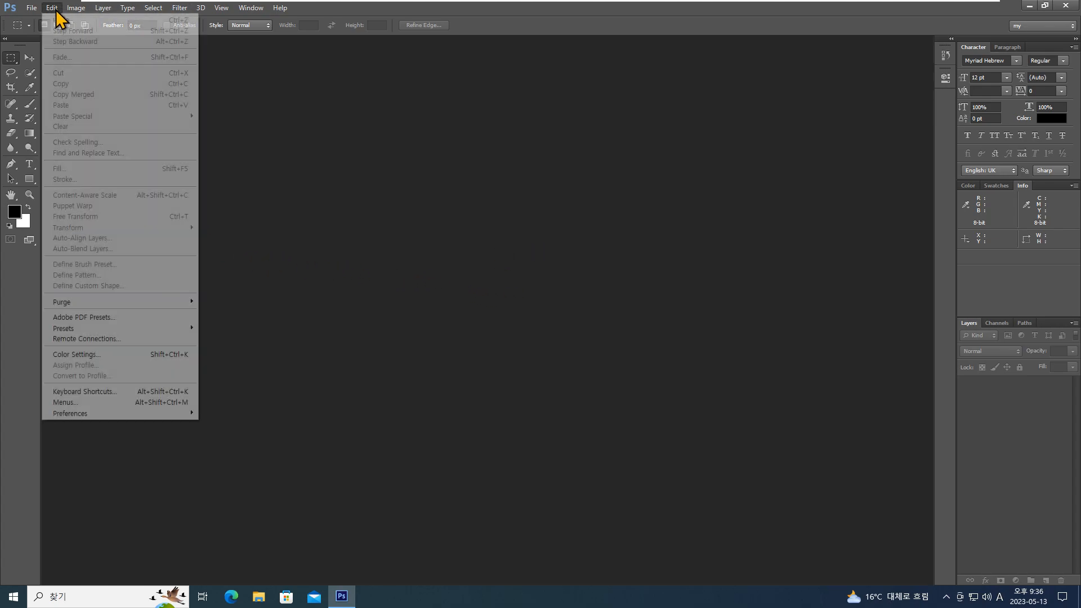
mouse_move(104, 414)
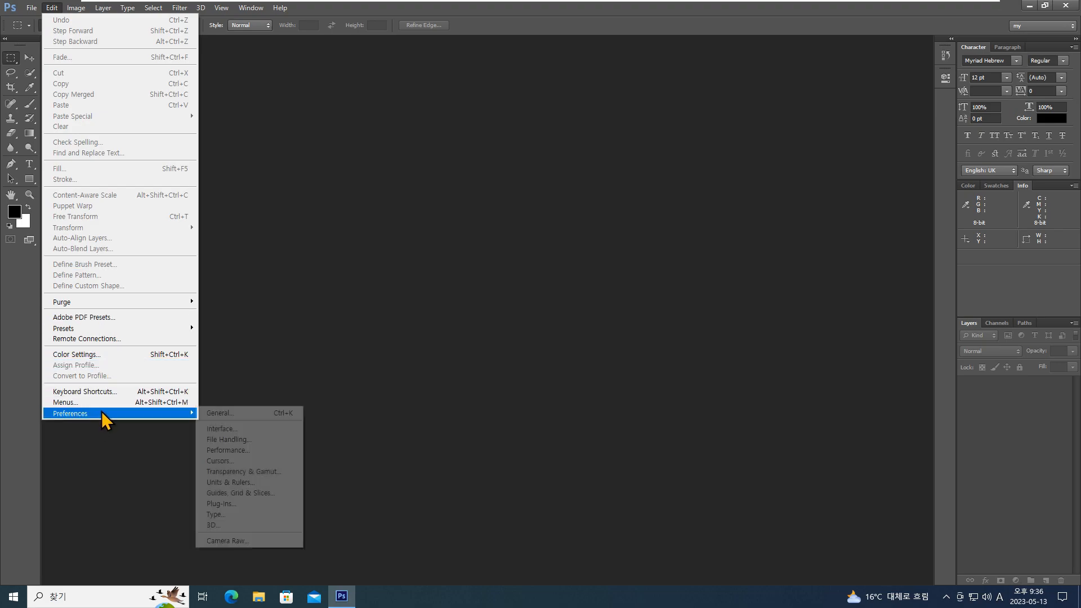
left_click(238, 513)
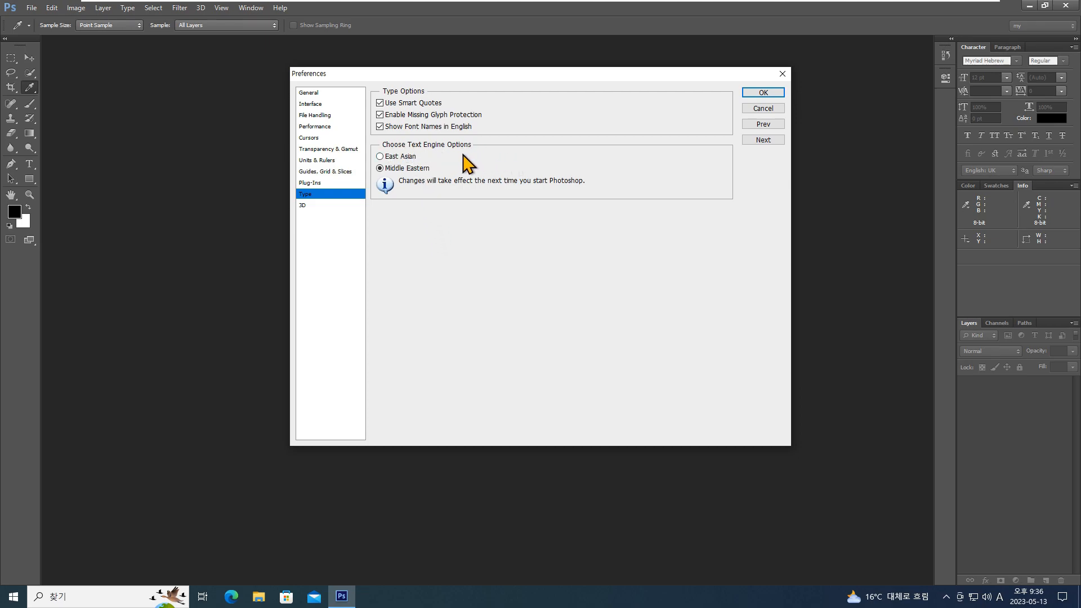
left_click(380, 157)
left_click(760, 92)
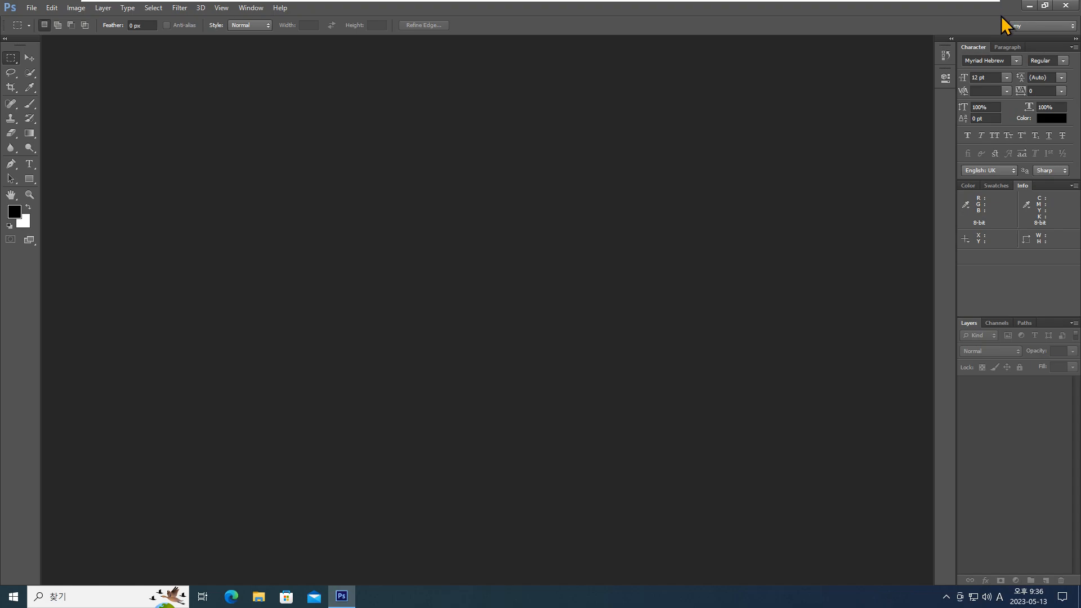
Close Photoshop and copy the Google Drive sample link from the desktop text file "1-2 링크"
left_click(1075, 8)
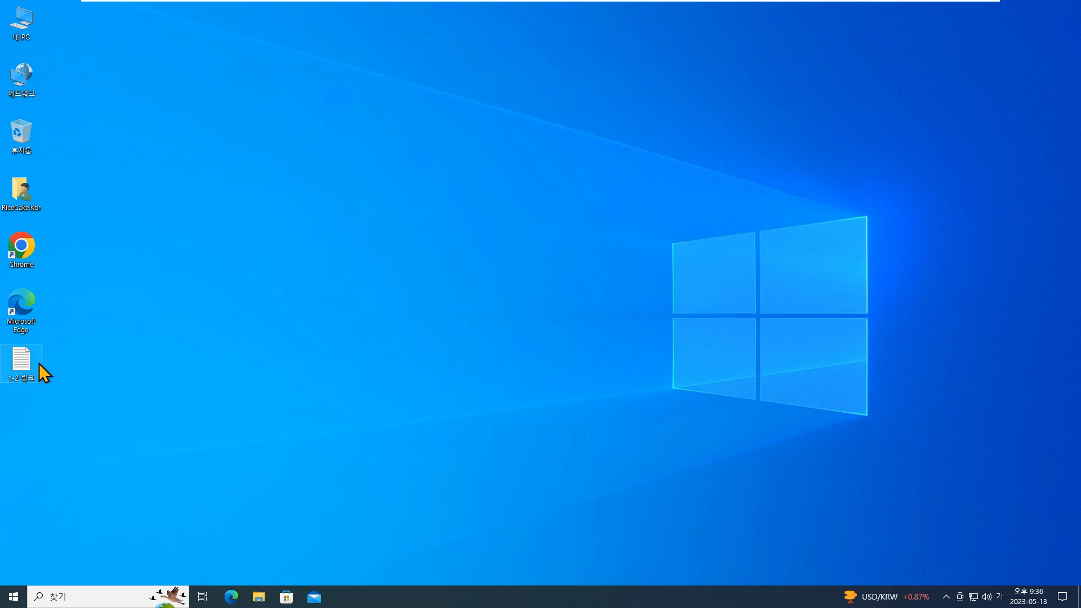
double_click(25, 370)
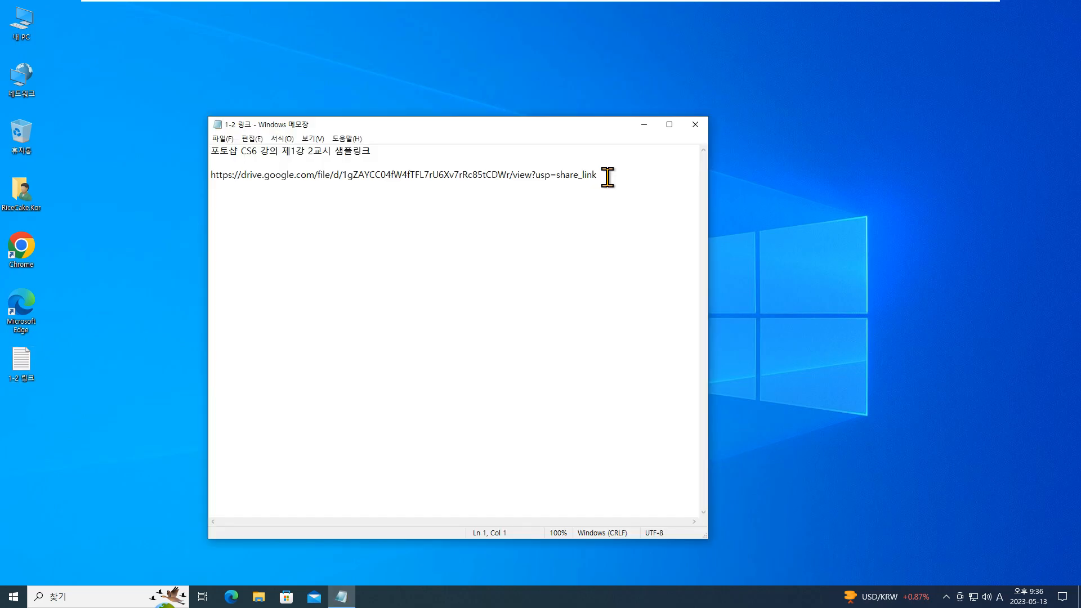
left_click_drag(610, 175, 208, 193)
key("ctrl+c")
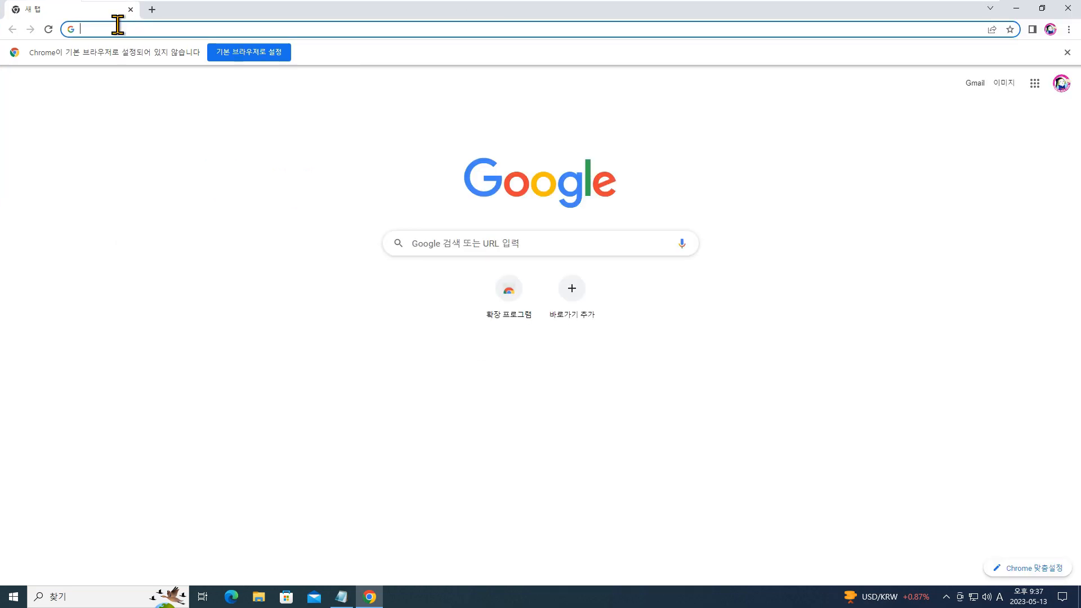
Open the copied Google Drive link in Chrome and download 포토샵cs6강의-제1강1-2.zip
left_click(117, 25)
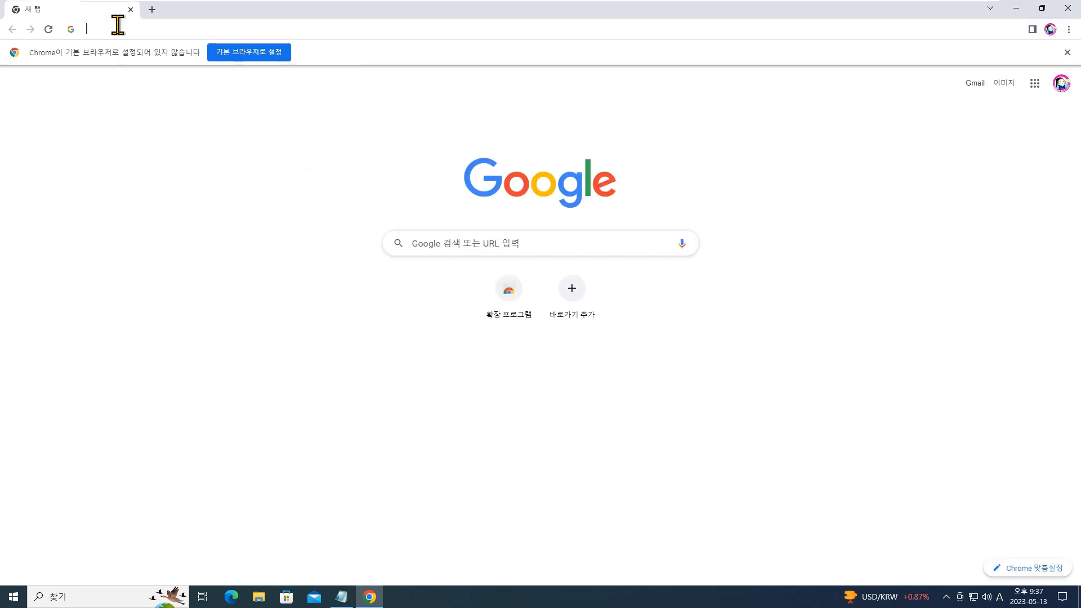
key("ctrl+v")
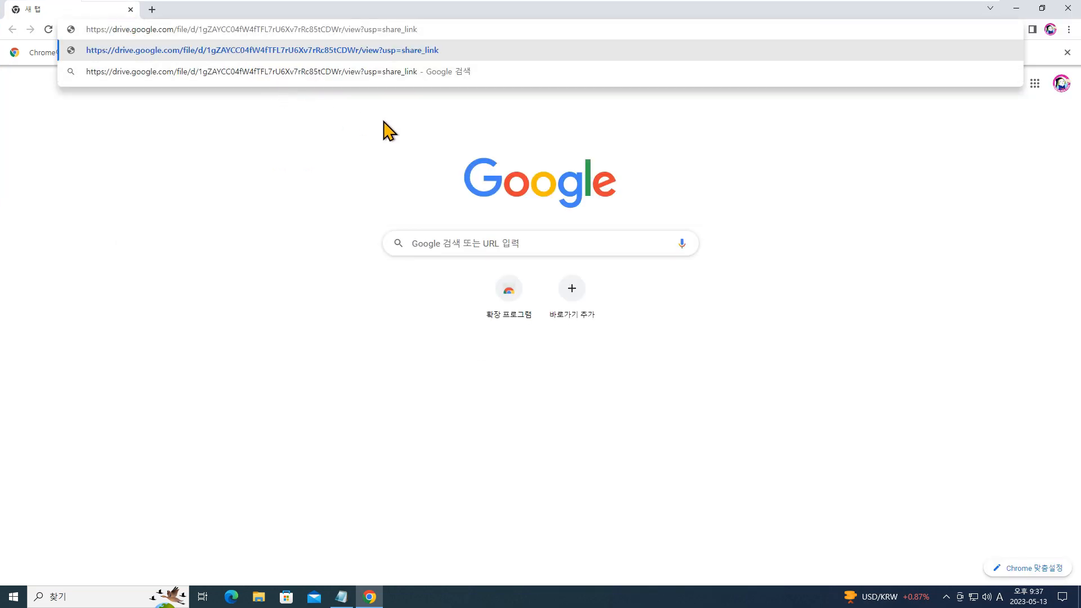
key("Return")
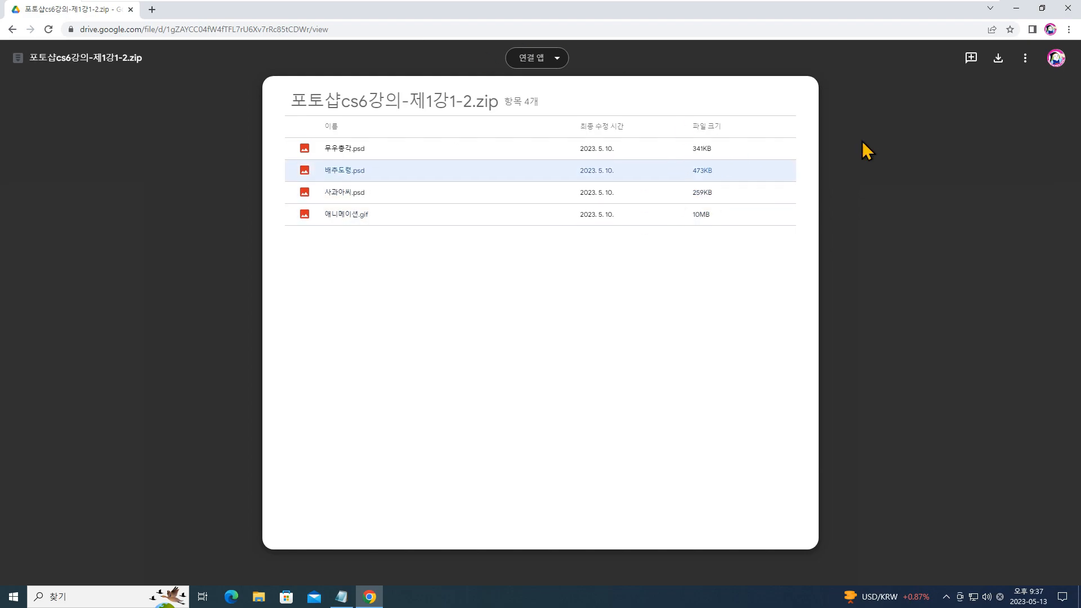
left_click(998, 58)
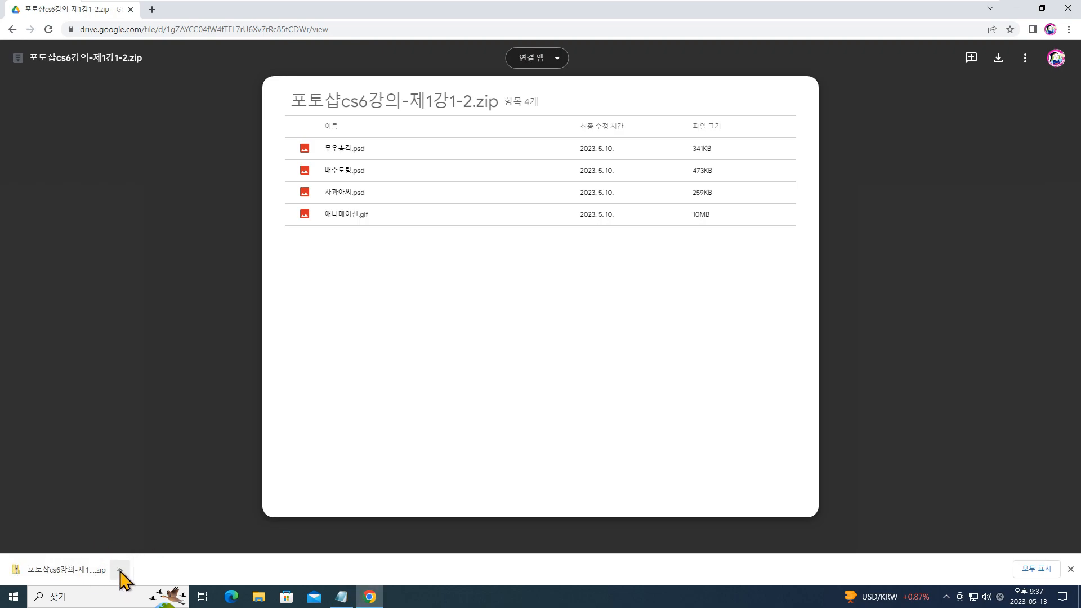
Show the downloaded 포토샵cs6강의-제1강1-2 archive in its folder and move it to the desktop
left_click(120, 571)
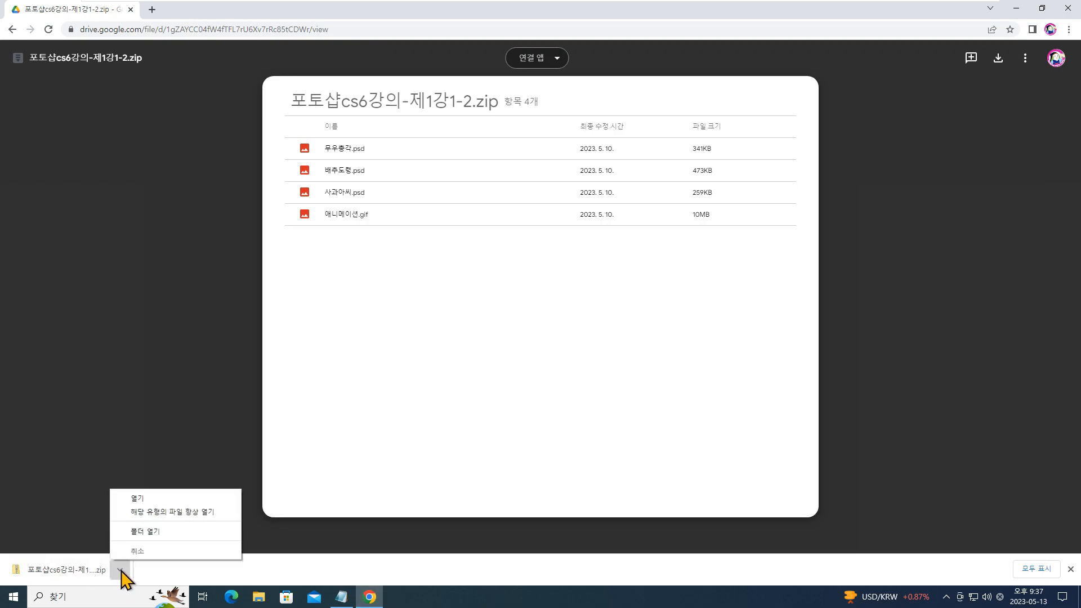
left_click(148, 537)
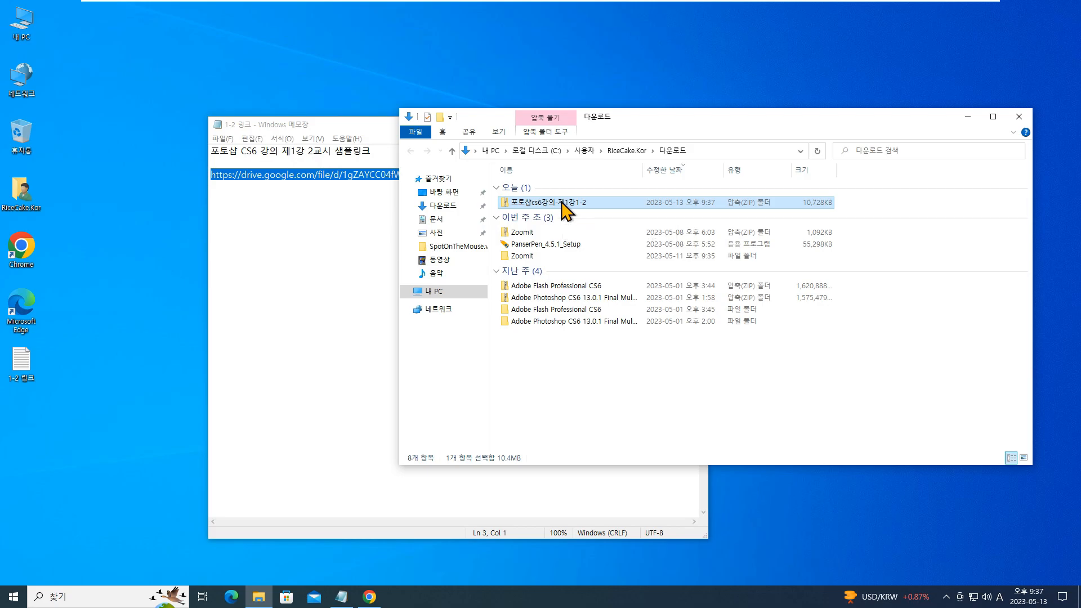
left_click_drag(563, 209, 115, 303)
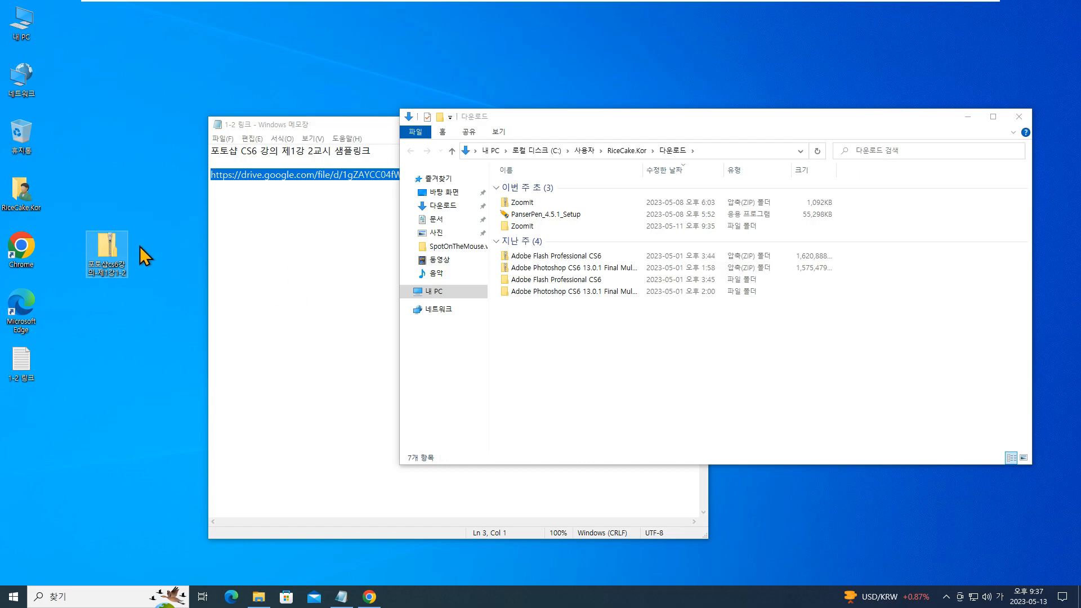
Extract the 포토샵cs6강의-제1강1-2 archive on the desktop and close the Notepad link file
right_click(106, 250)
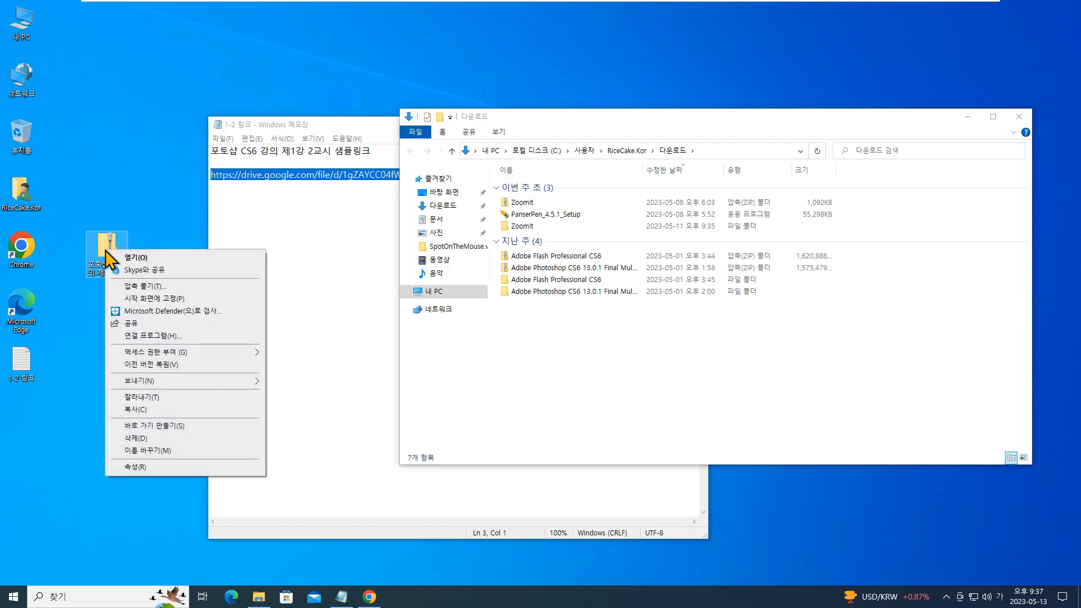
left_click(155, 286)
left_click(640, 405)
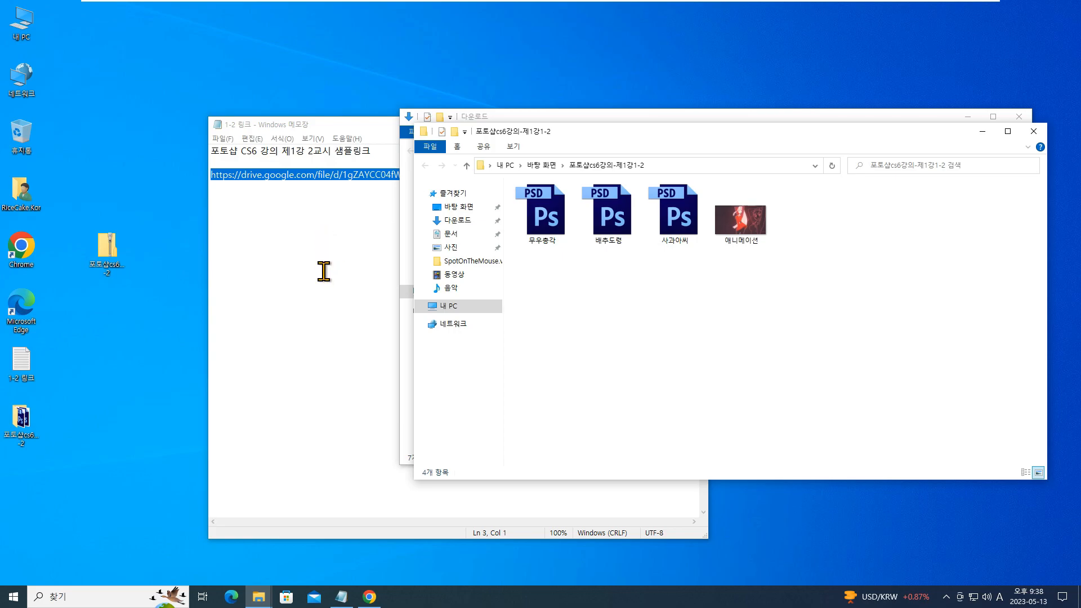
key("alt+F4")
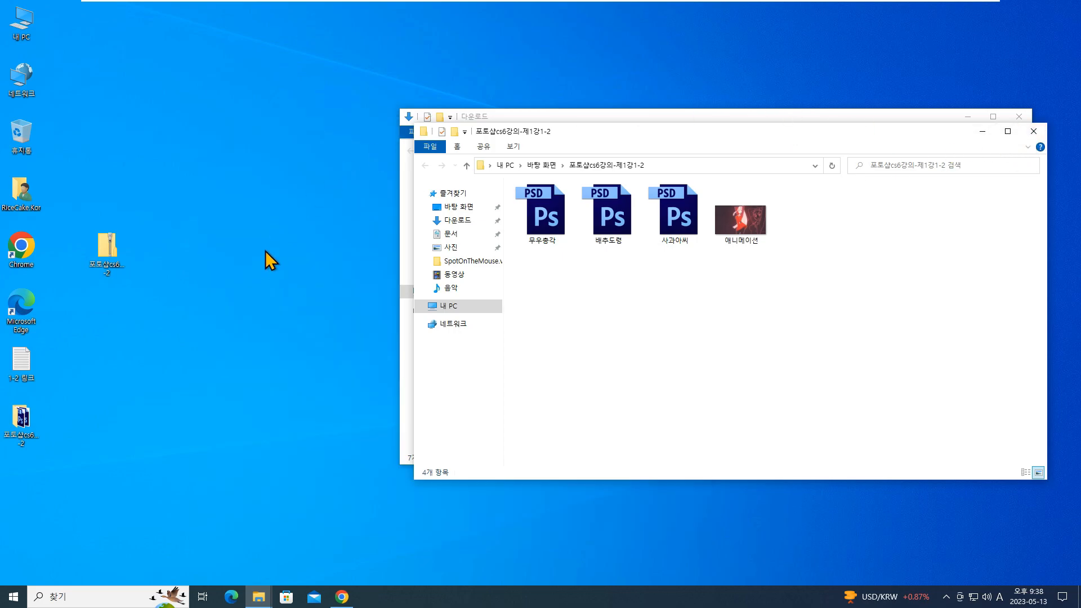
Launch Adobe Photoshop CS6 (64 Bit) and dismiss its Adobe ID sign-in window
left_click(14, 596)
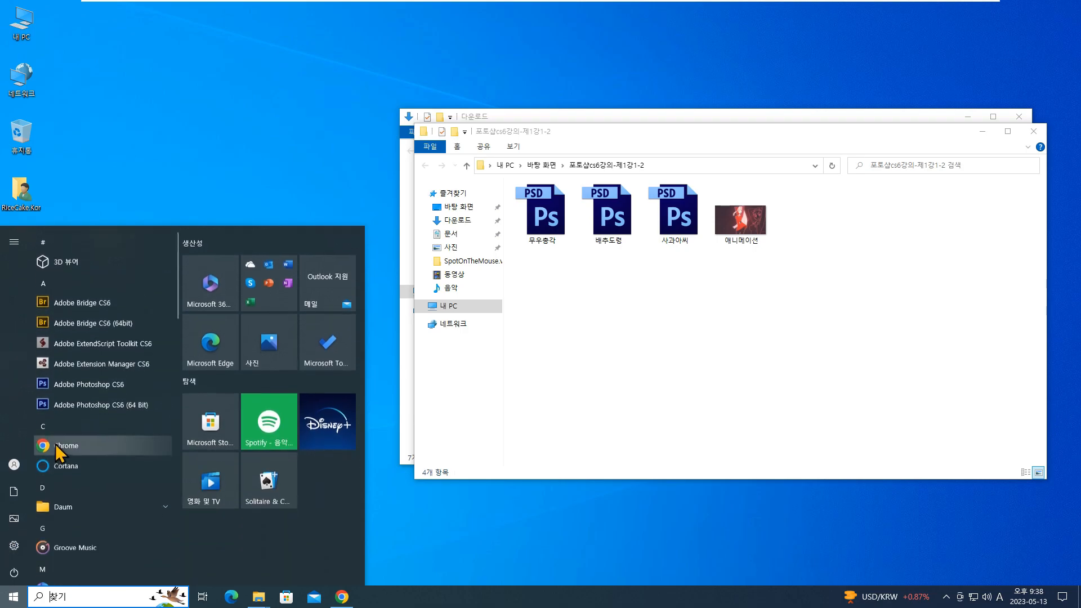
left_click(120, 402)
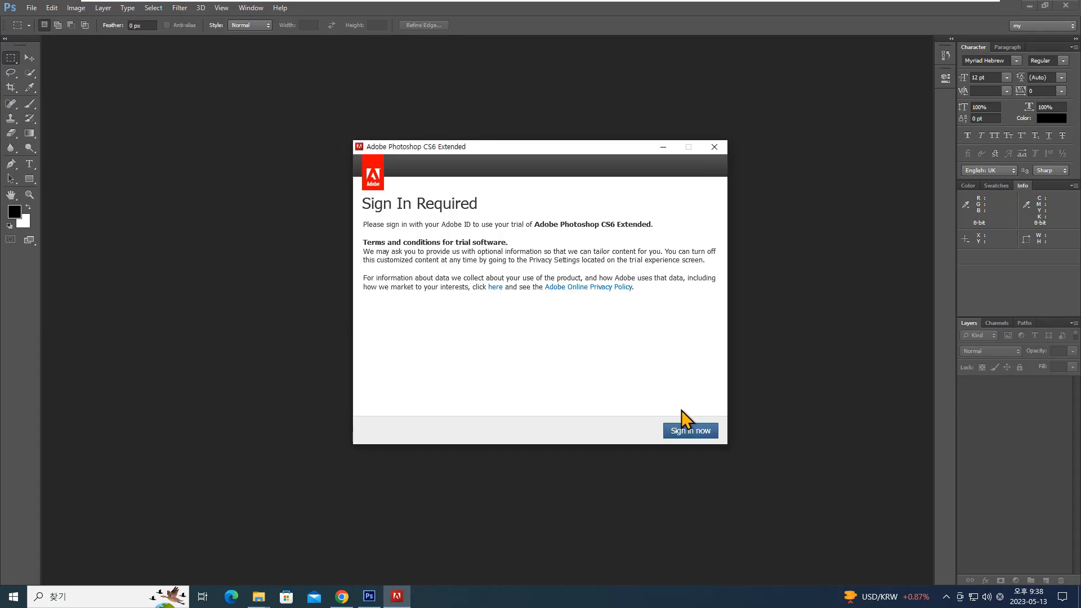
left_click(715, 147)
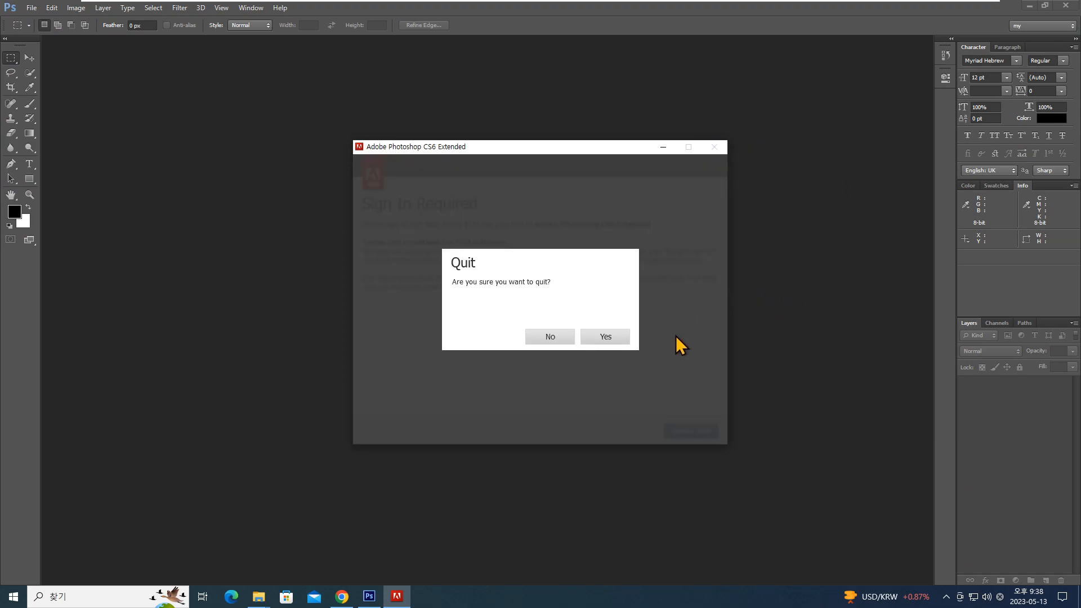
left_click(606, 336)
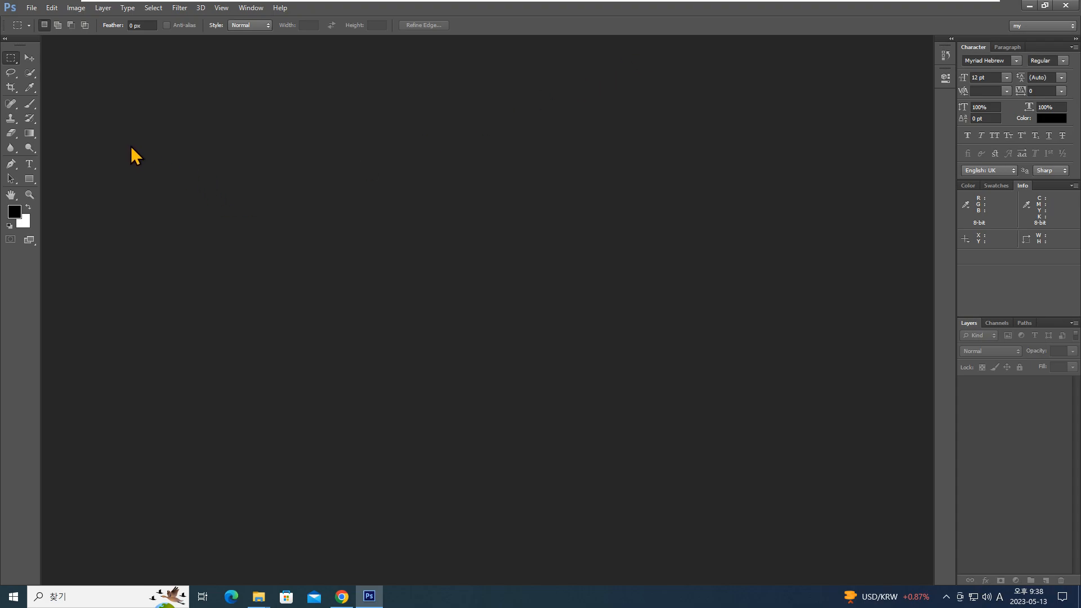
Bring up the Open dialog and look at its list of supported file formats
left_click(31, 9)
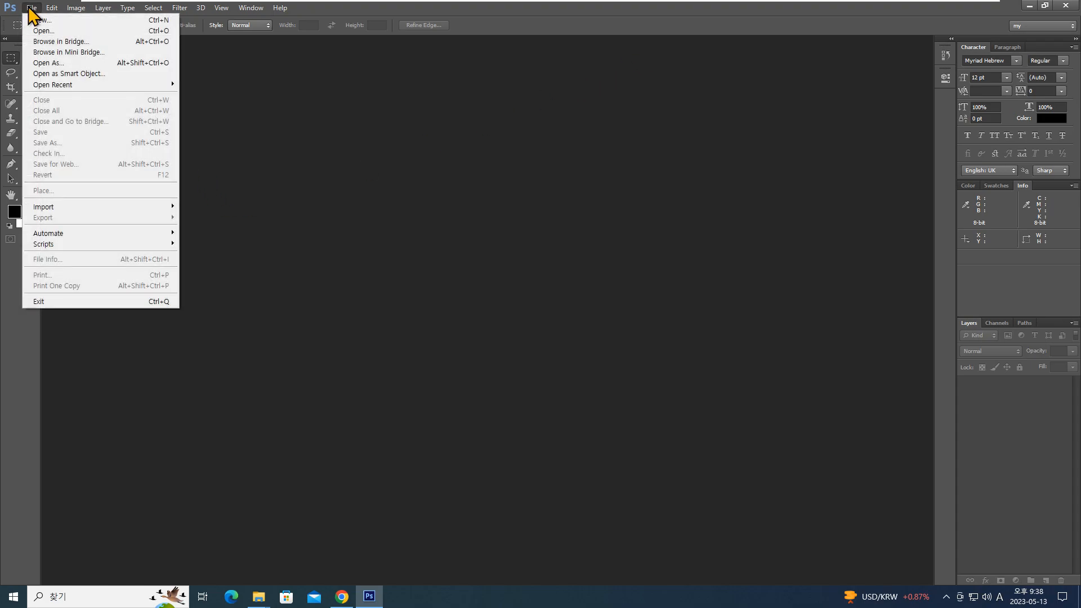
left_click(64, 32)
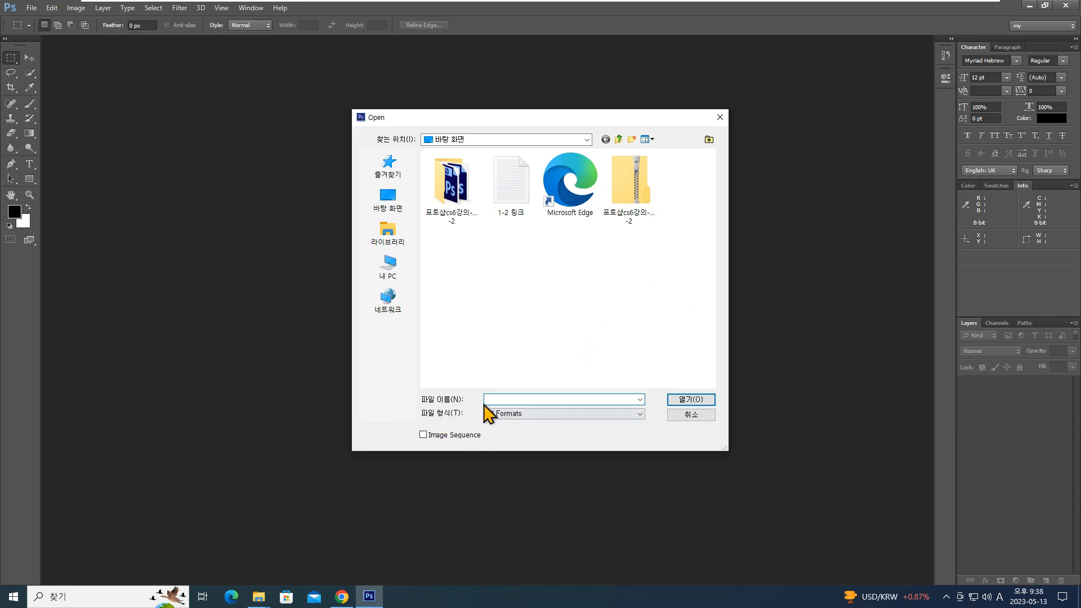
left_click(618, 415)
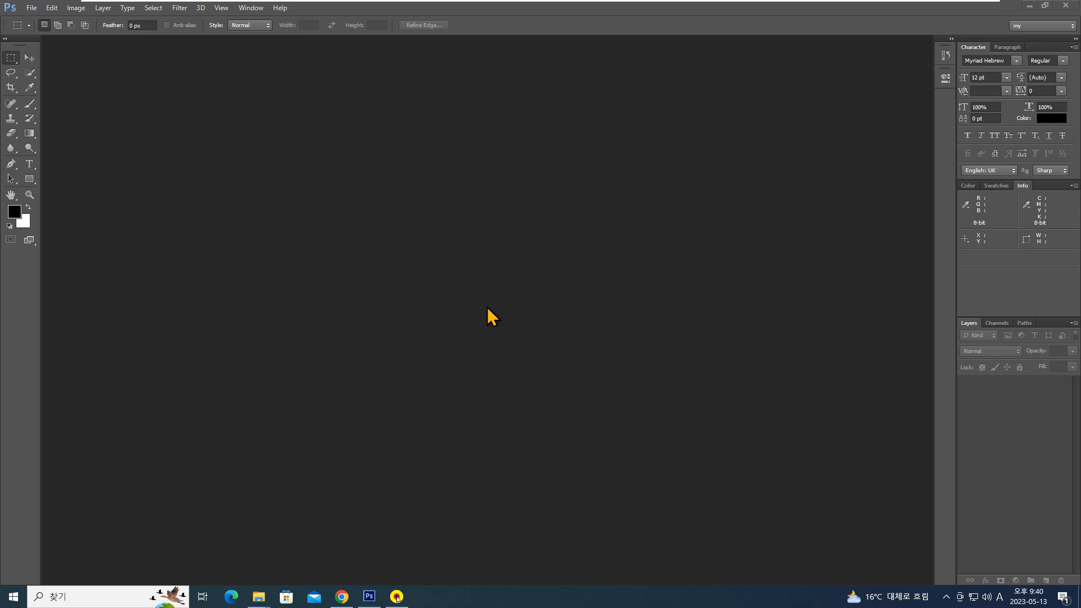
key("ctrl")
key("ctrl+o")
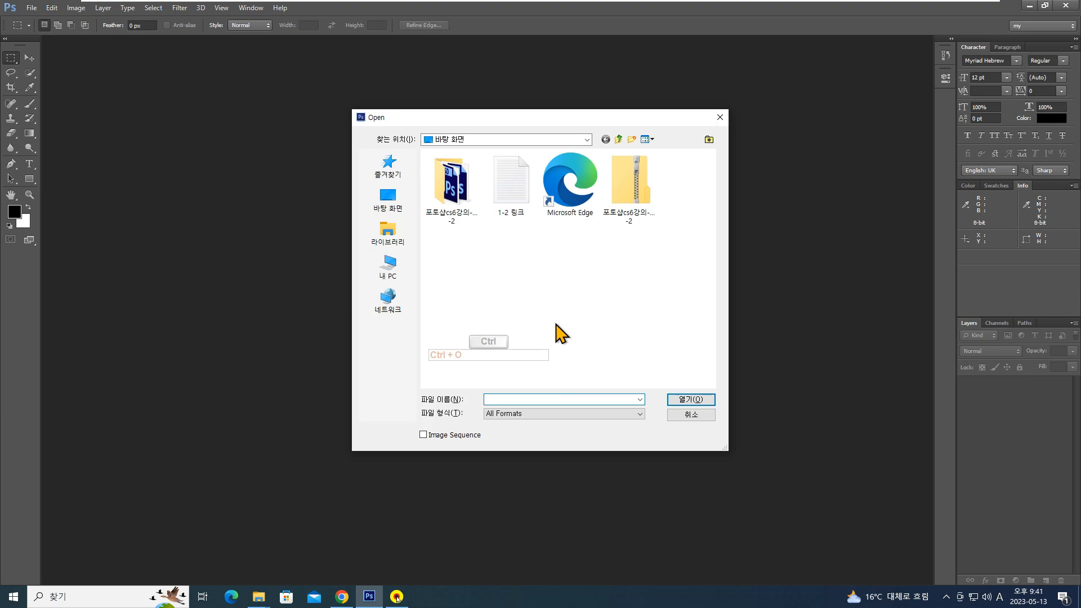
key("ctrl+o")
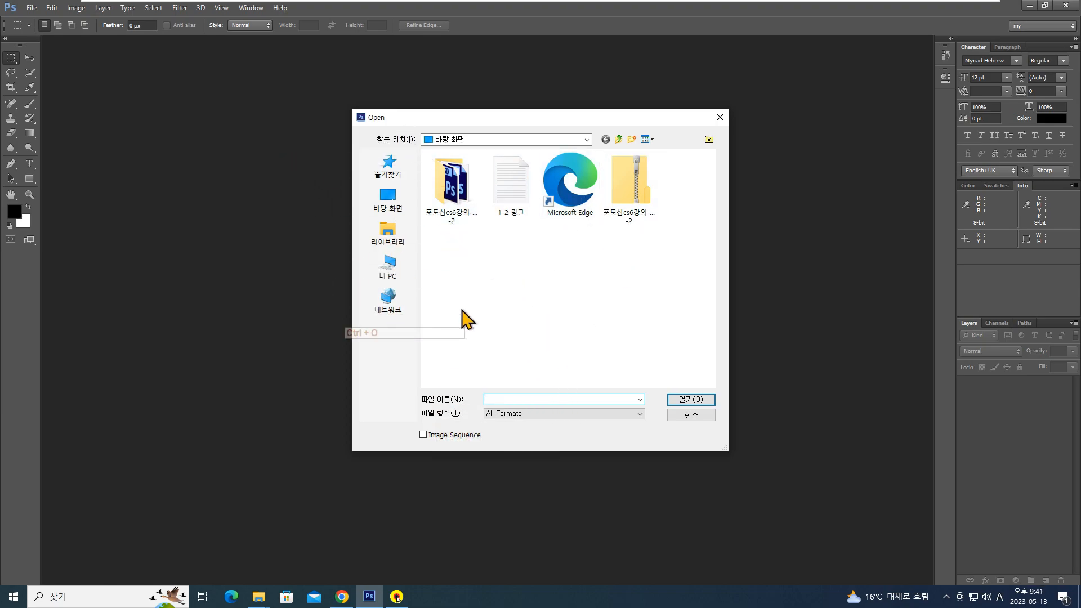
key("Escape")
left_click(31, 8)
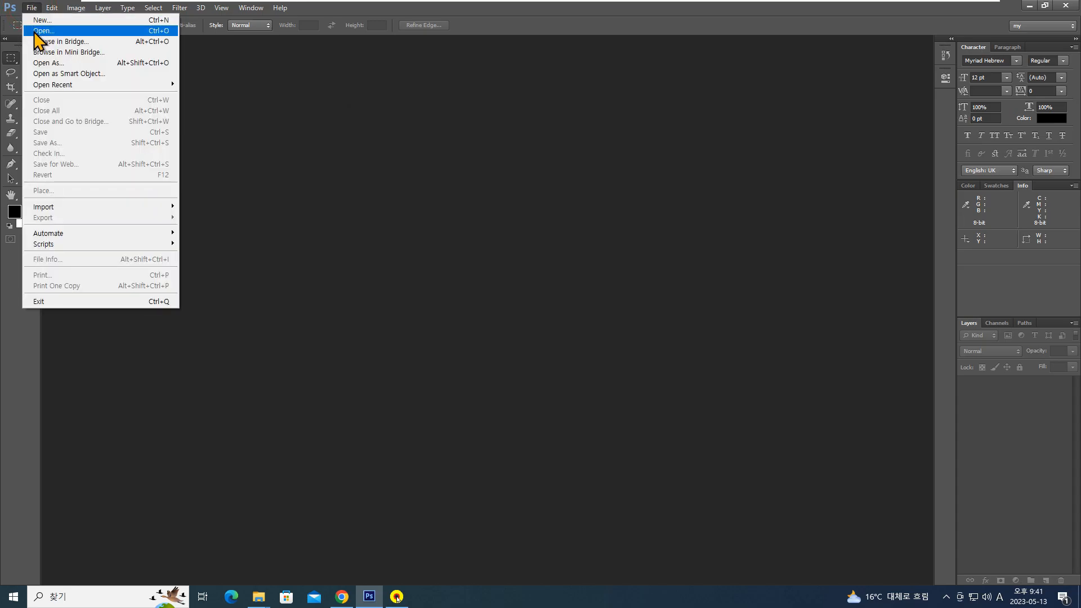
key("Escape")
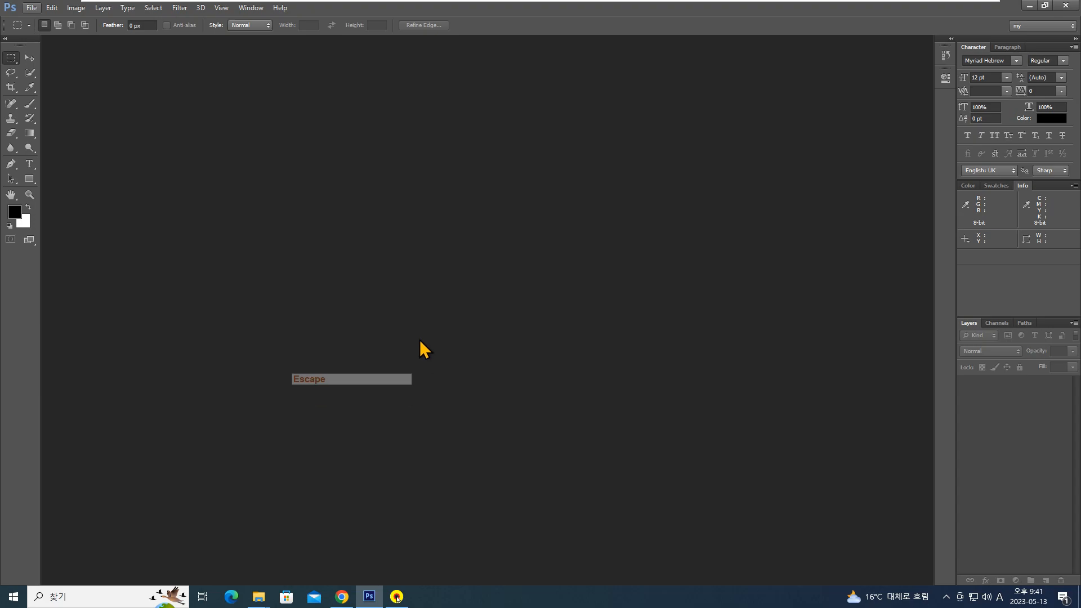
key("ctrl+o")
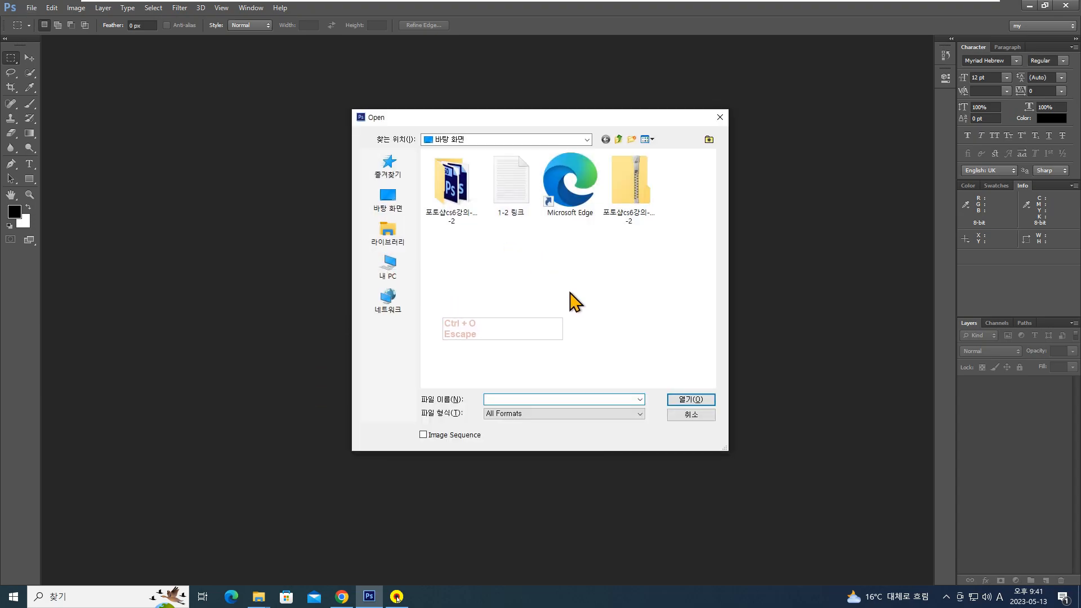
key("Escape")
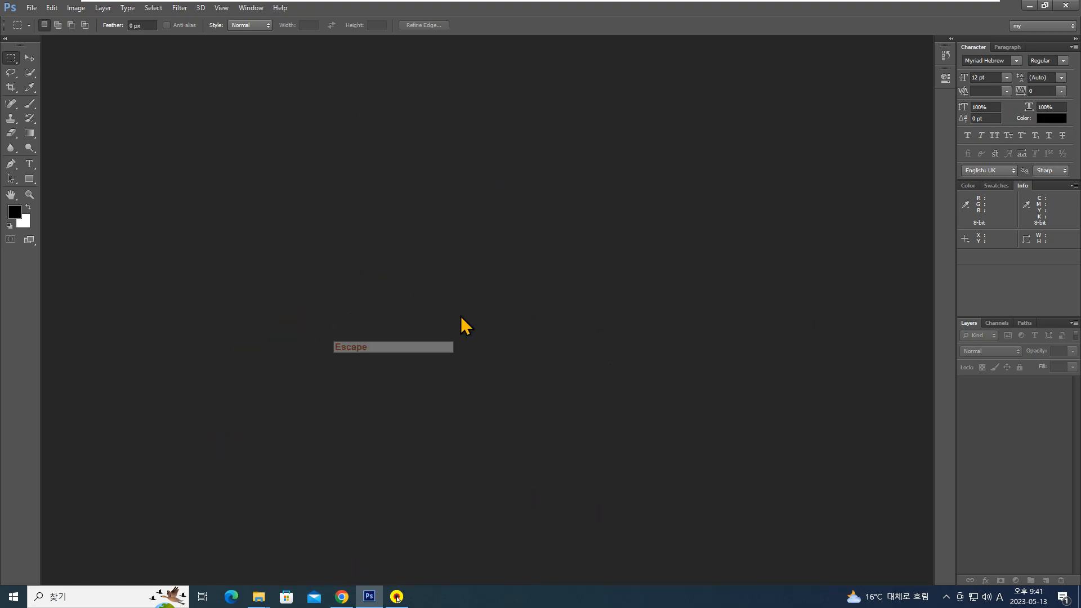
double_click(436, 280)
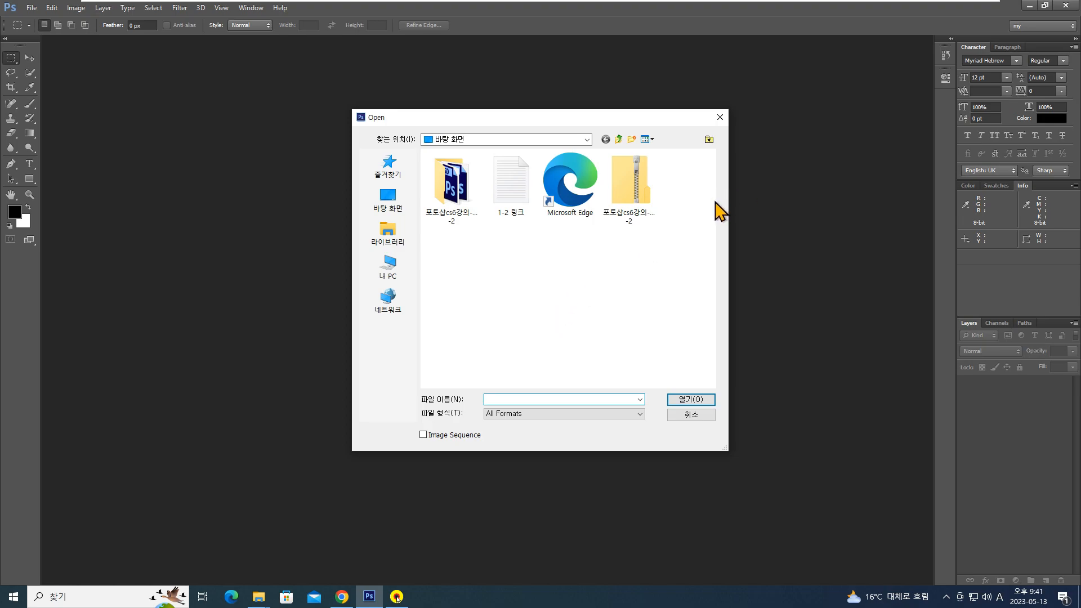
left_click(719, 117)
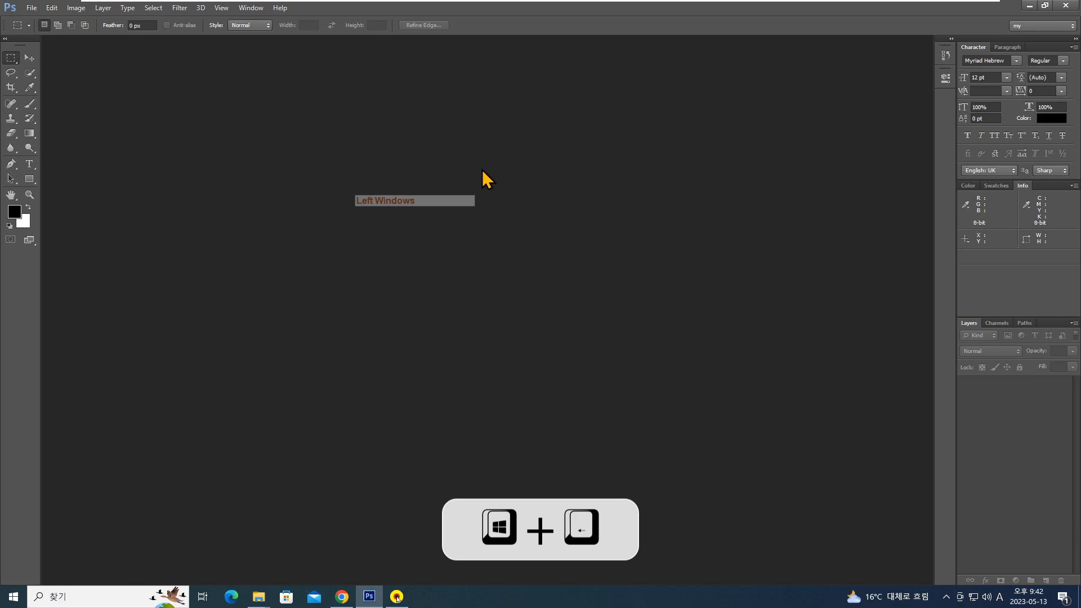
Snap the Photoshop window to the left half, the right half, and the upper and lower right quarters of the desktop
key("super+Left")
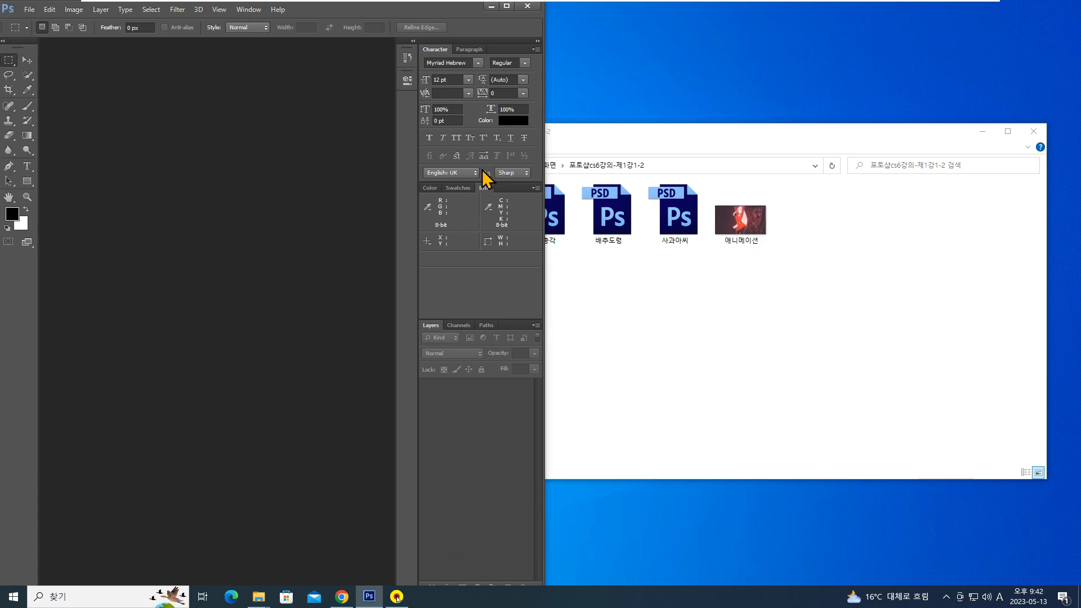
key("super+Right")
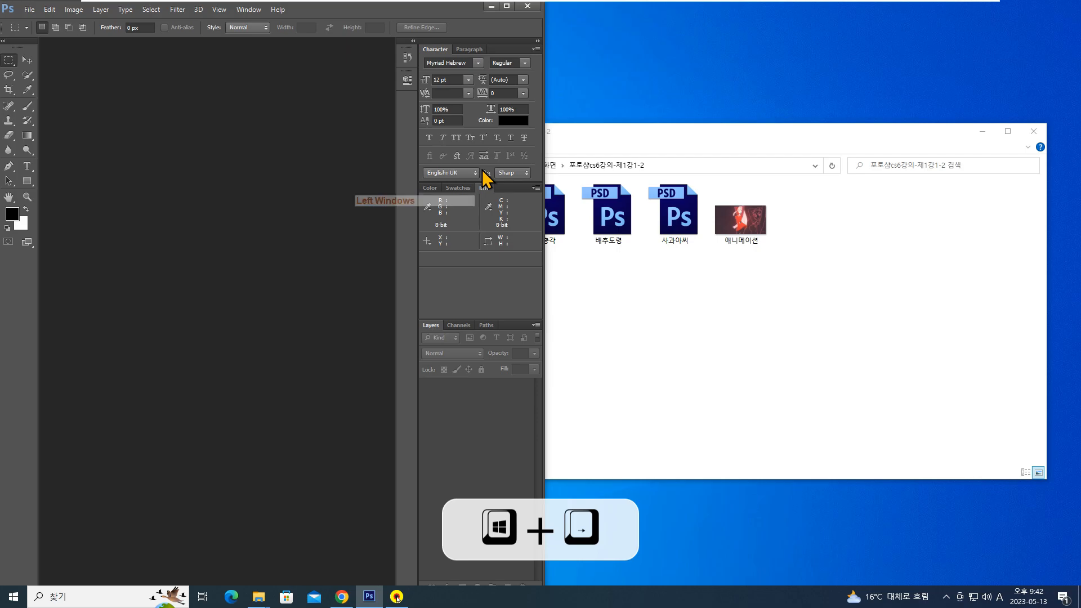
key("super+Right")
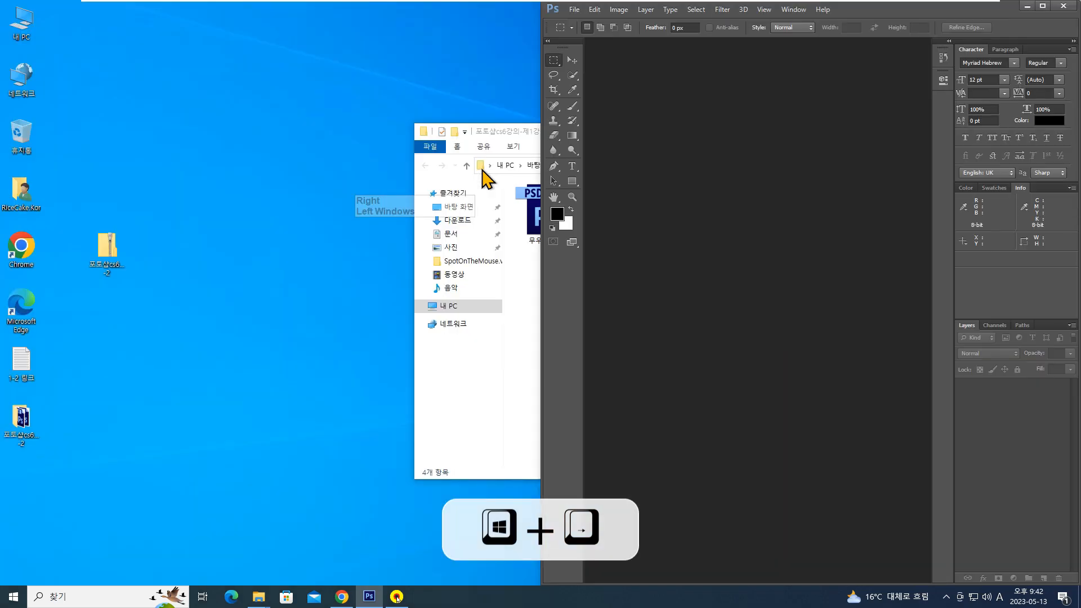
key("super+Up")
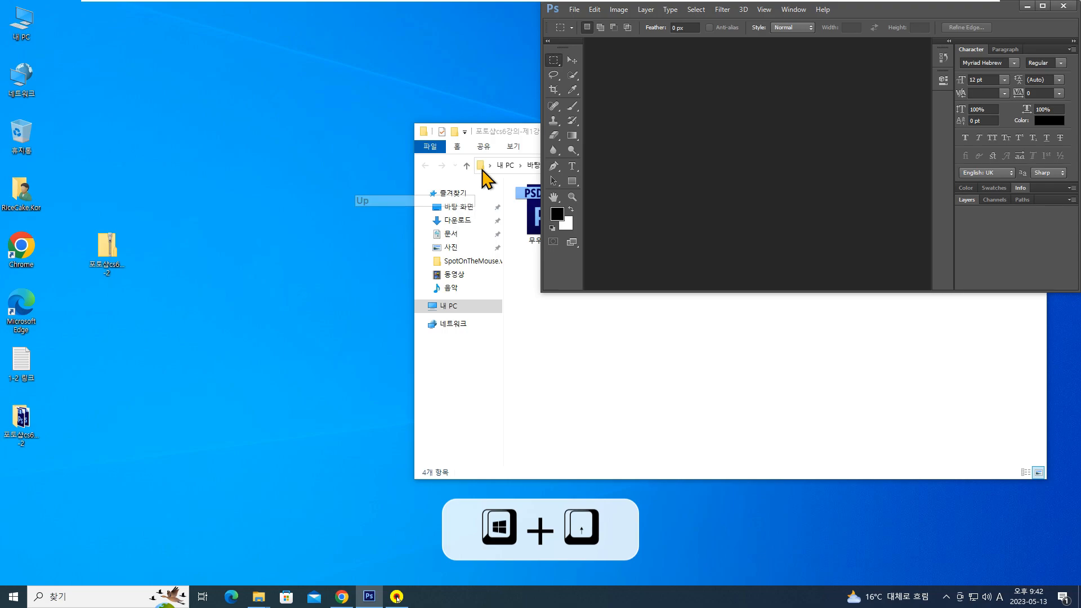
key("super+Down")
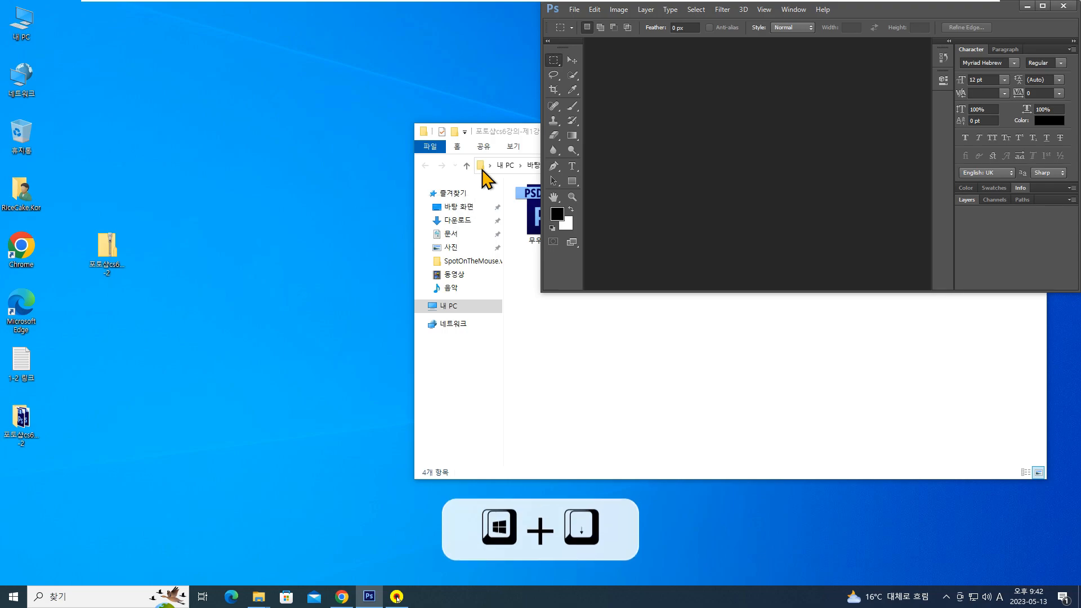
key("super+Down")
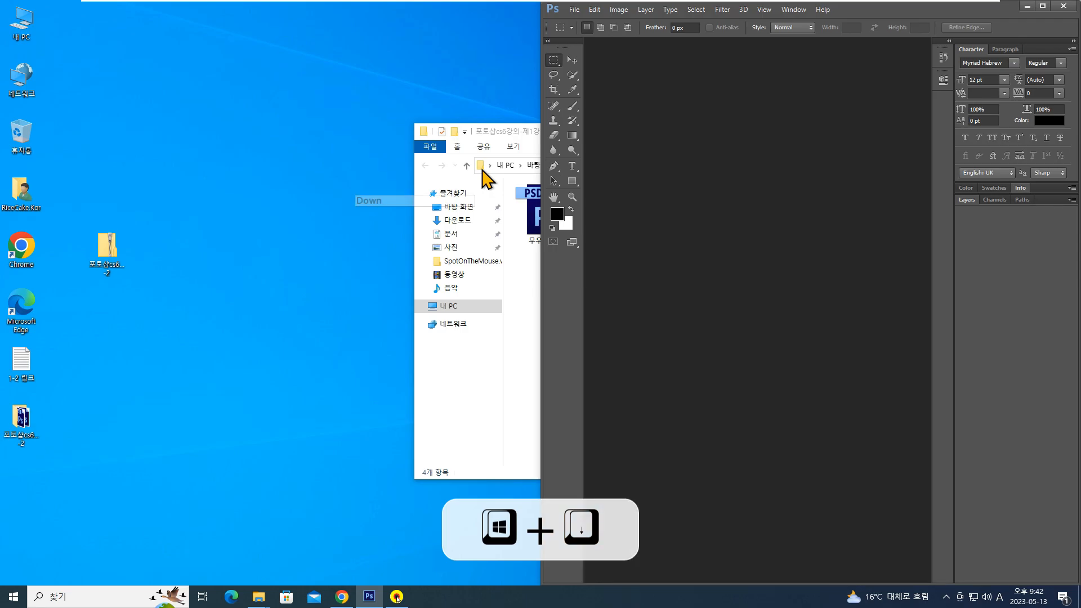
key("super+Down")
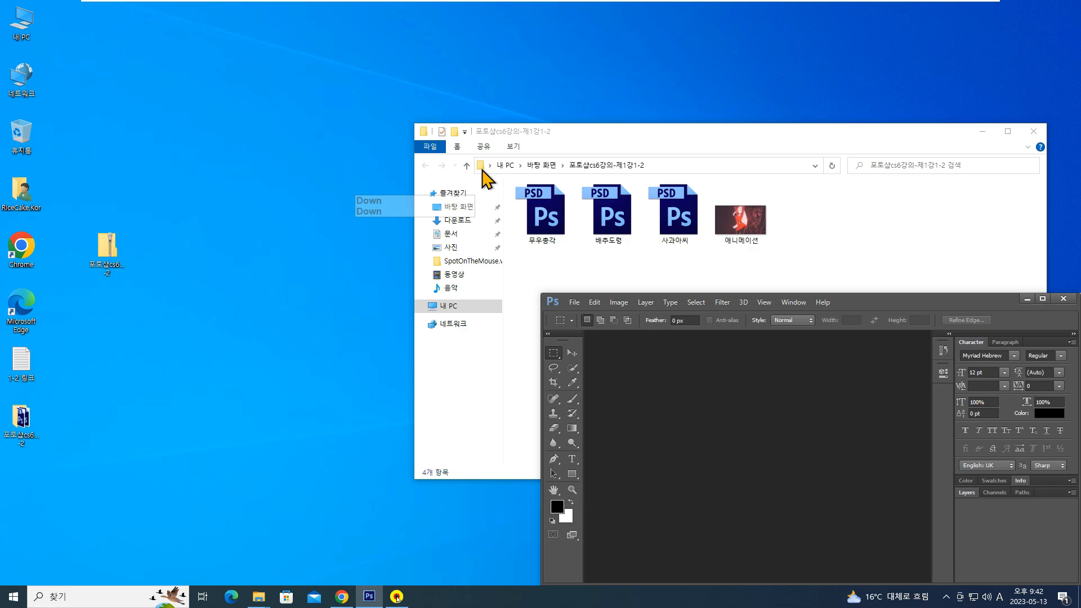
Cycle the Photoshop window through further snap positions, ending in the lower left quarter of the desktop
key("super+Left")
key("super+Up")
key("super+Right")
key("super+Right")
key("super+Left")
key("super+Right")
key("super+Down")
key("super+Left")
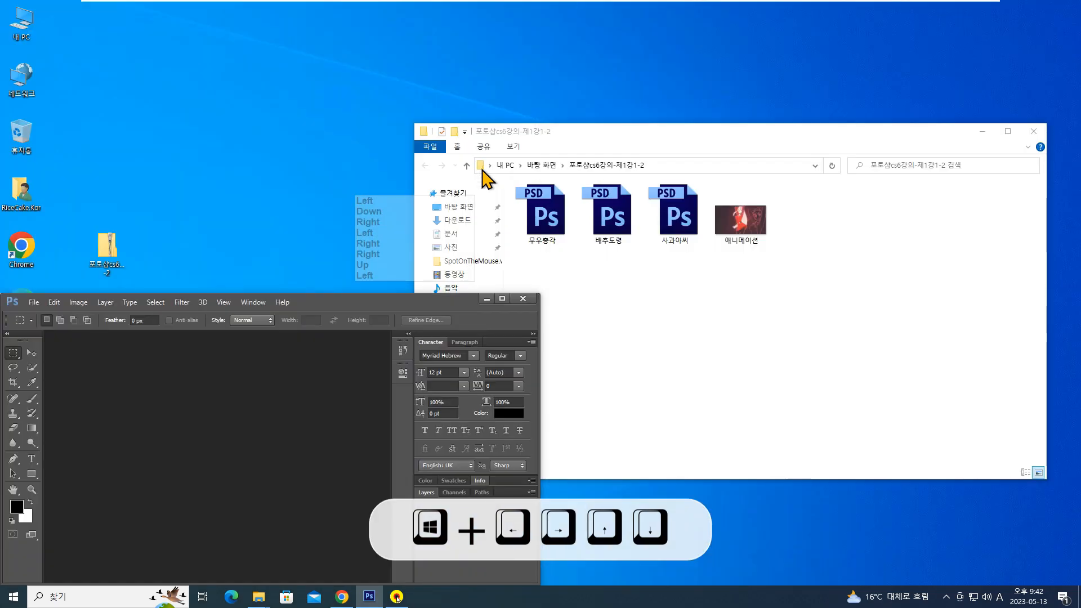
Snap Photoshop to the left half of the desktop and shrink and place the sample folder window beside it
key("super+Up")
key("super+Right")
key("super+Right")
key("super+Left")
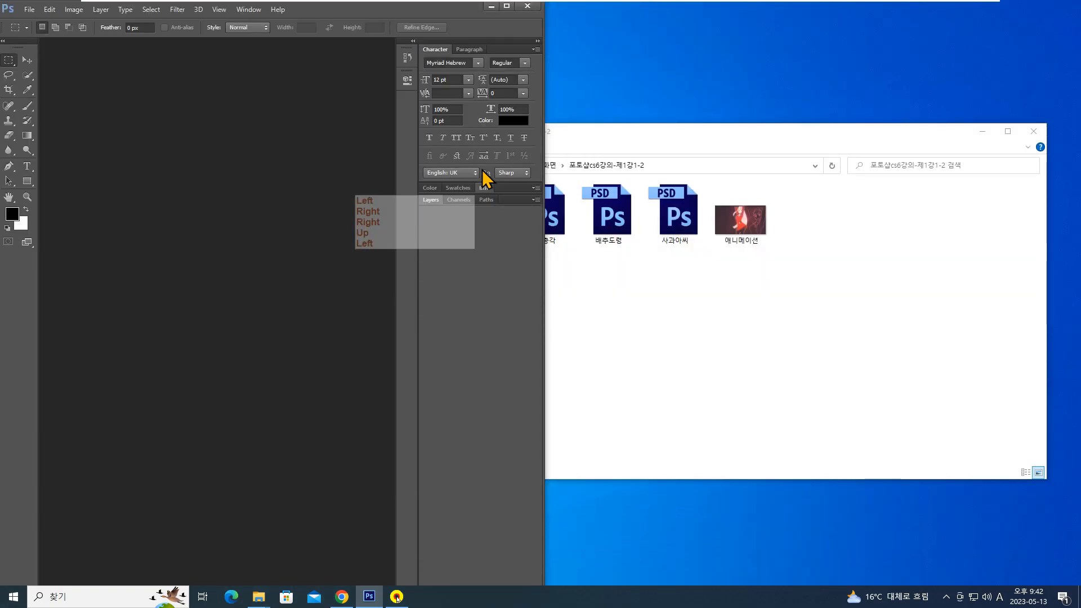
left_click_drag(867, 134, 809, 74)
left_click_drag(989, 262, 794, 268)
left_click_drag(643, 65, 891, 45)
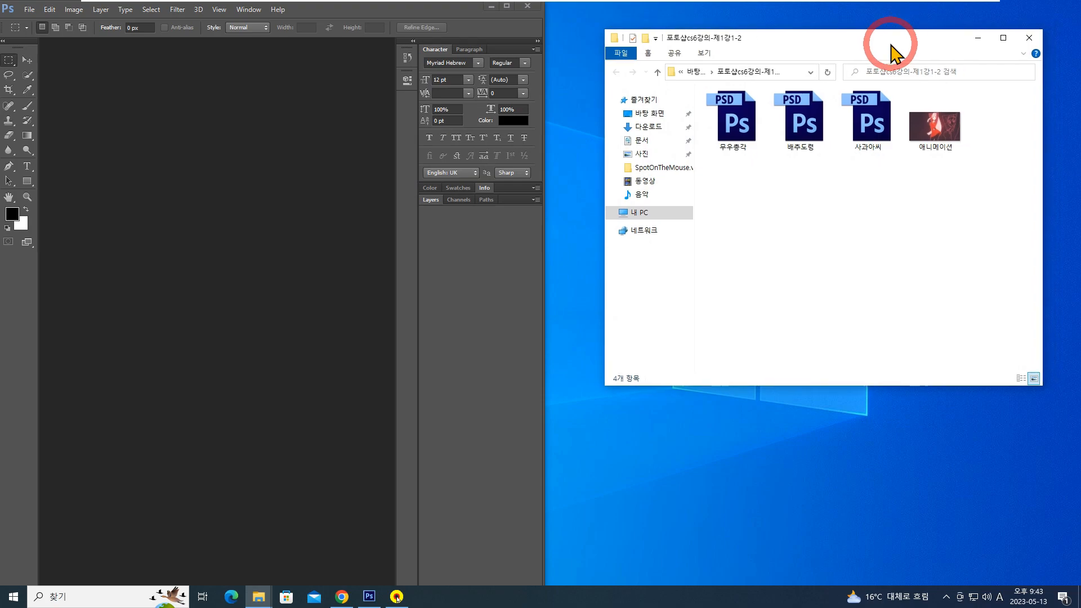
Open 무우총각 from the folder in the empty Photoshop workspace and bring 배추도령 into its canvas as a placed file
left_click(737, 132)
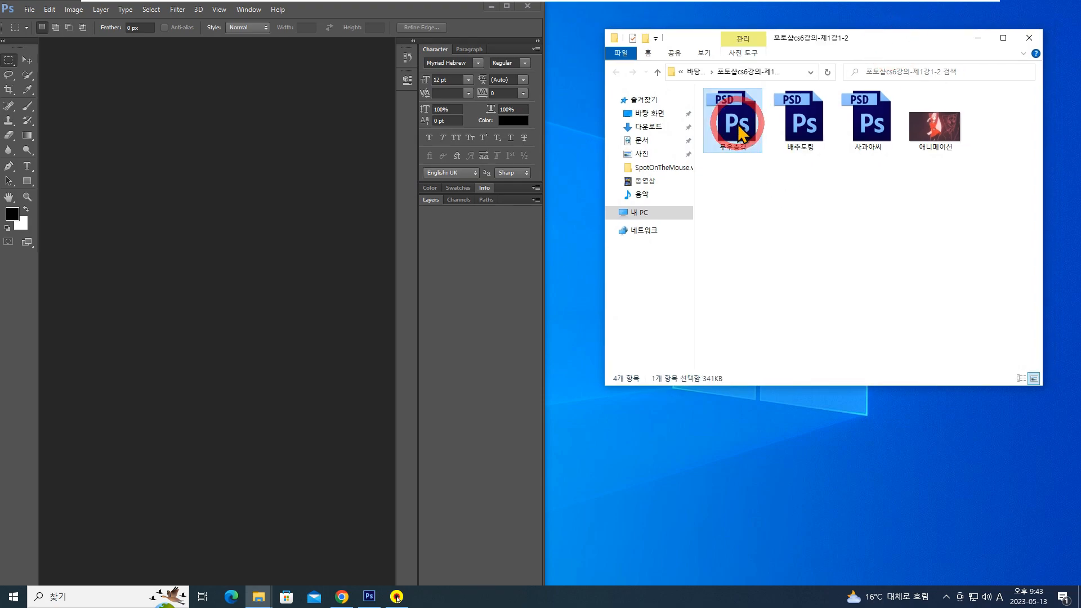
left_click_drag(738, 133, 201, 216)
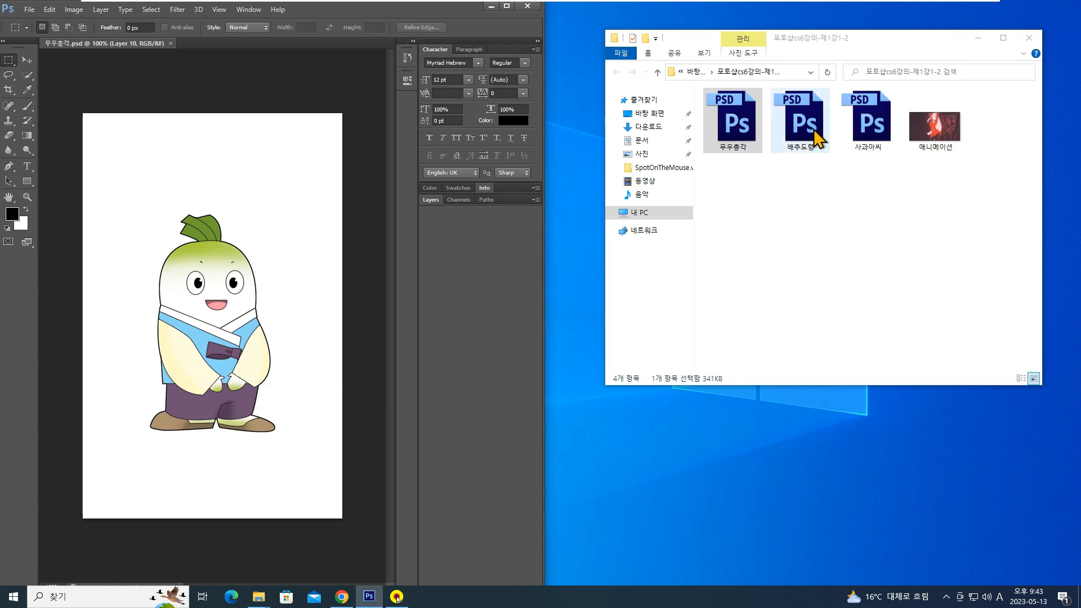
left_click_drag(812, 135, 213, 306)
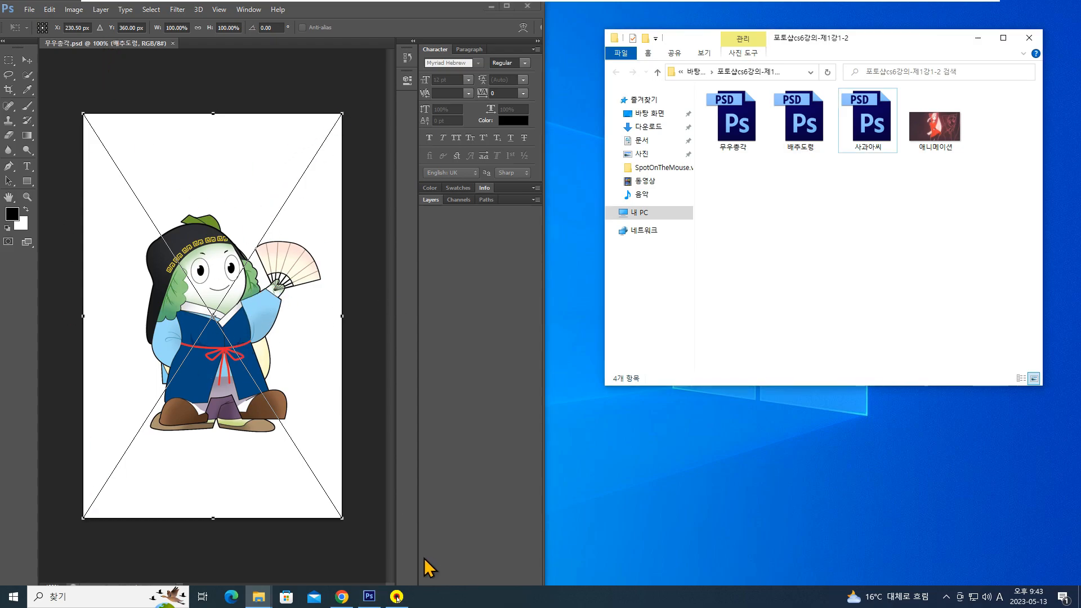
Scale the placed 배추도령 to about 63% width and 75% height, commit the placement, and move it over the radish character
left_click(81, 110)
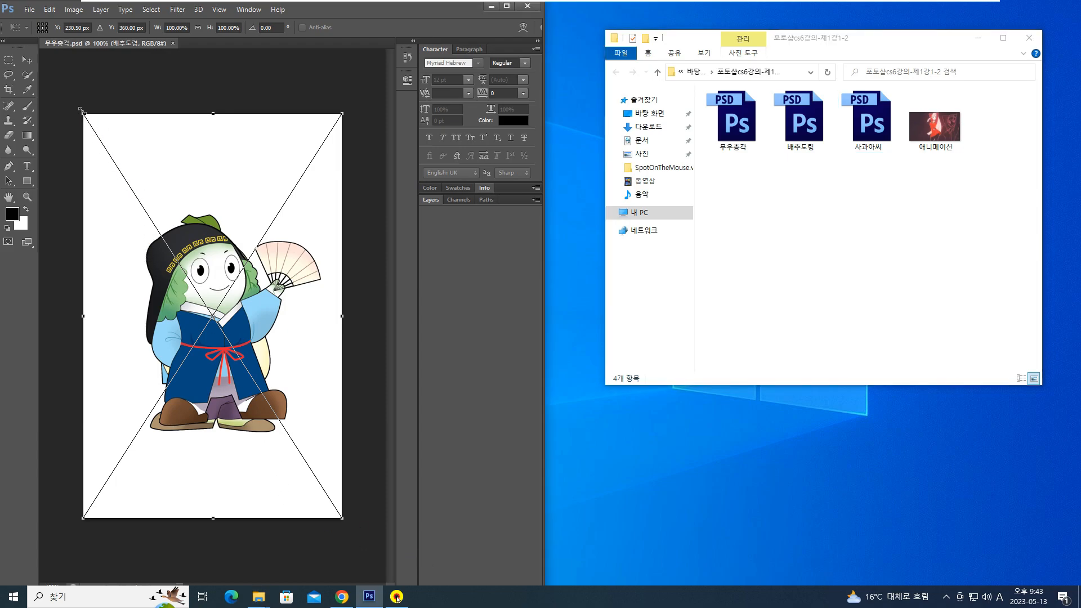
left_click_drag(83, 114, 180, 274)
left_click_drag(260, 243, 261, 215)
mouse_move(265, 398)
left_mouse_down()
mouse_move(202, 292)
mouse_move(164, 322)
mouse_move(270, 273)
mouse_move(236, 281)
mouse_move(197, 325)
mouse_move(257, 384)
left_mouse_up()
left_click(27, 59)
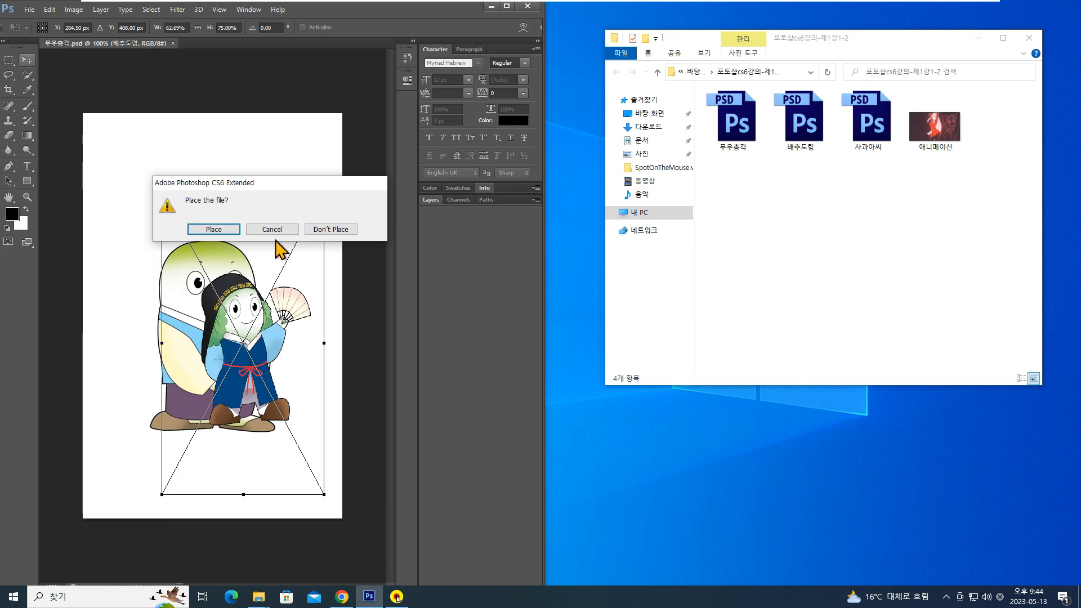
left_click(214, 229)
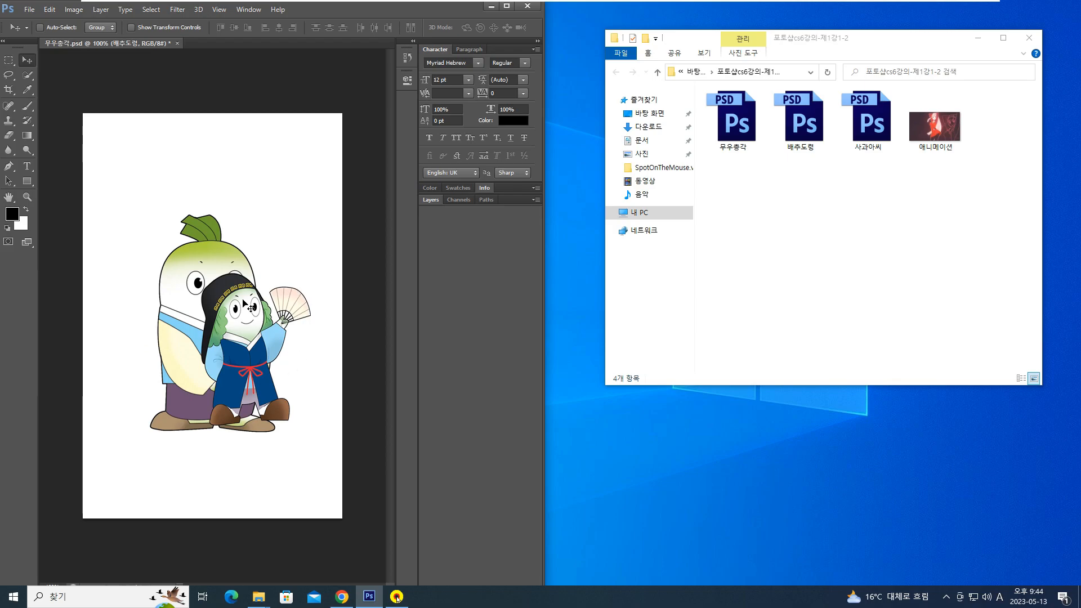
left_click_drag(258, 351, 220, 379)
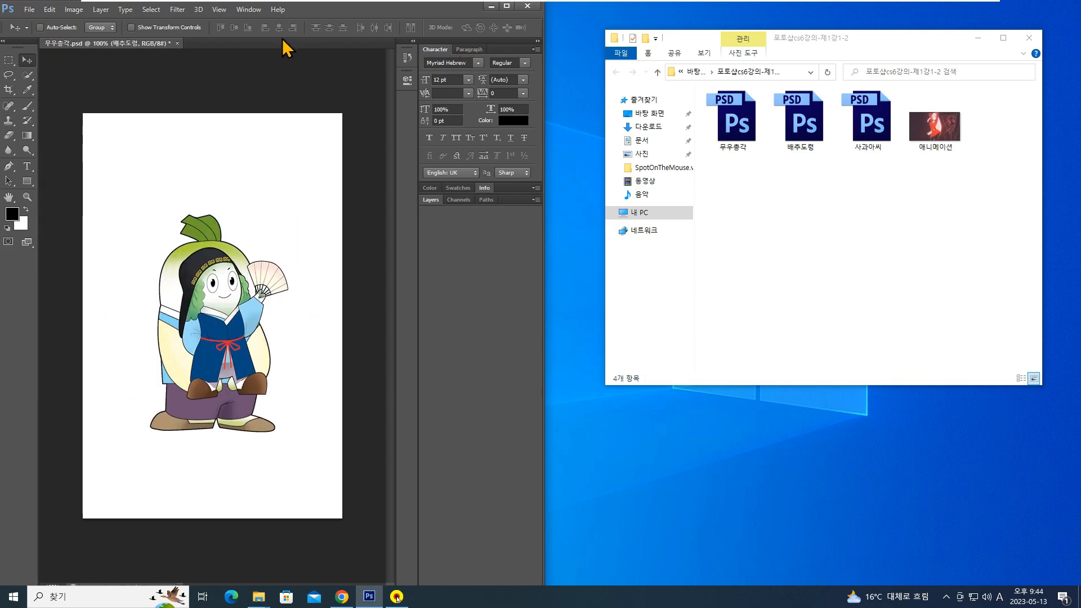
Open 사과아씨 from the folder as a separate document and switch back to the 무우총각 document
left_click(864, 127)
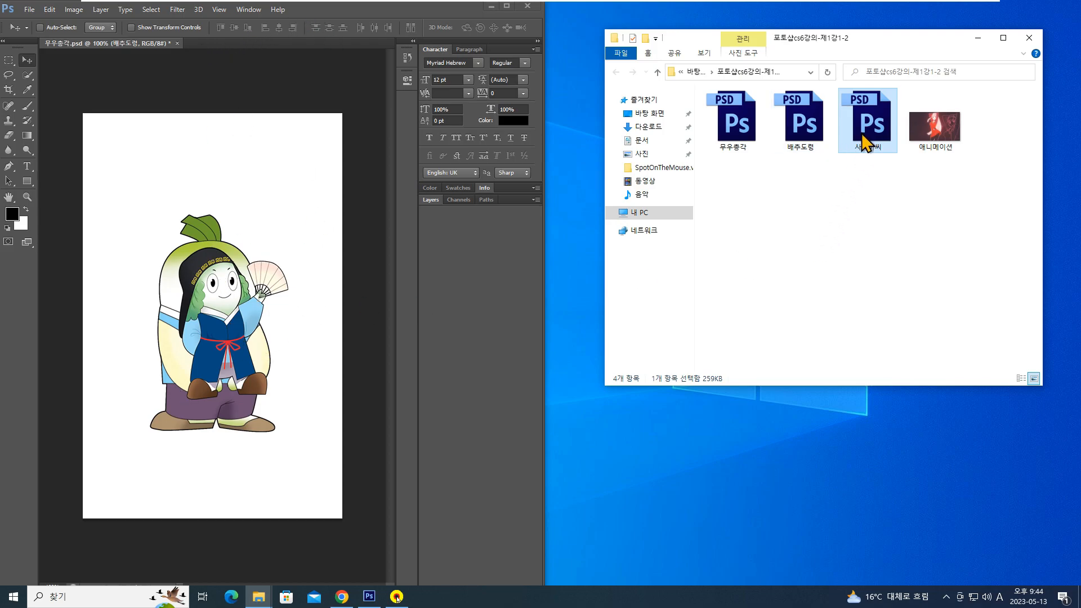
left_click_drag(865, 141, 208, 33)
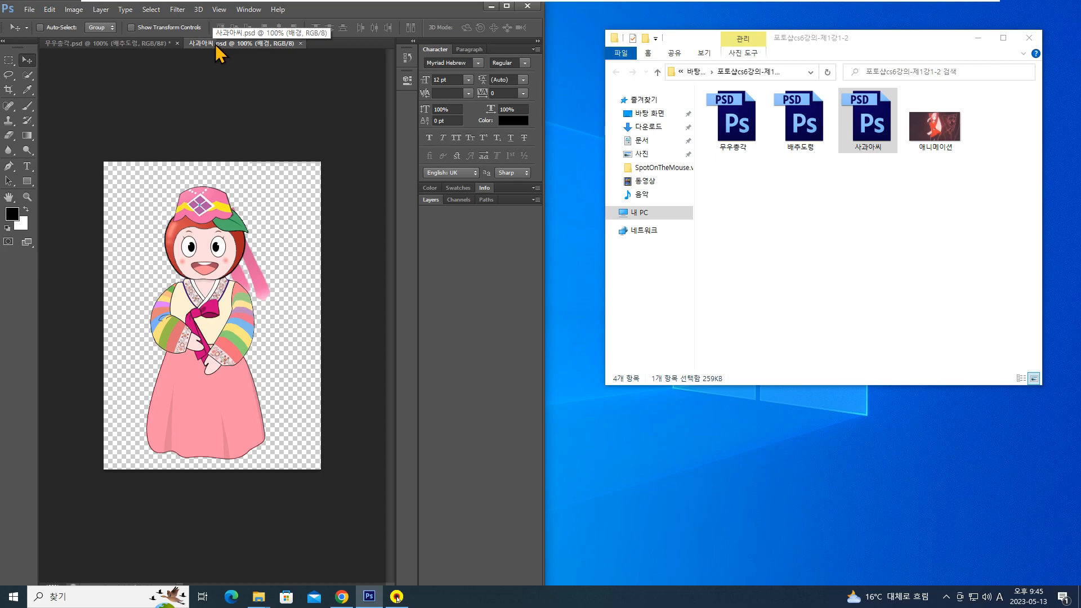
left_click(158, 44)
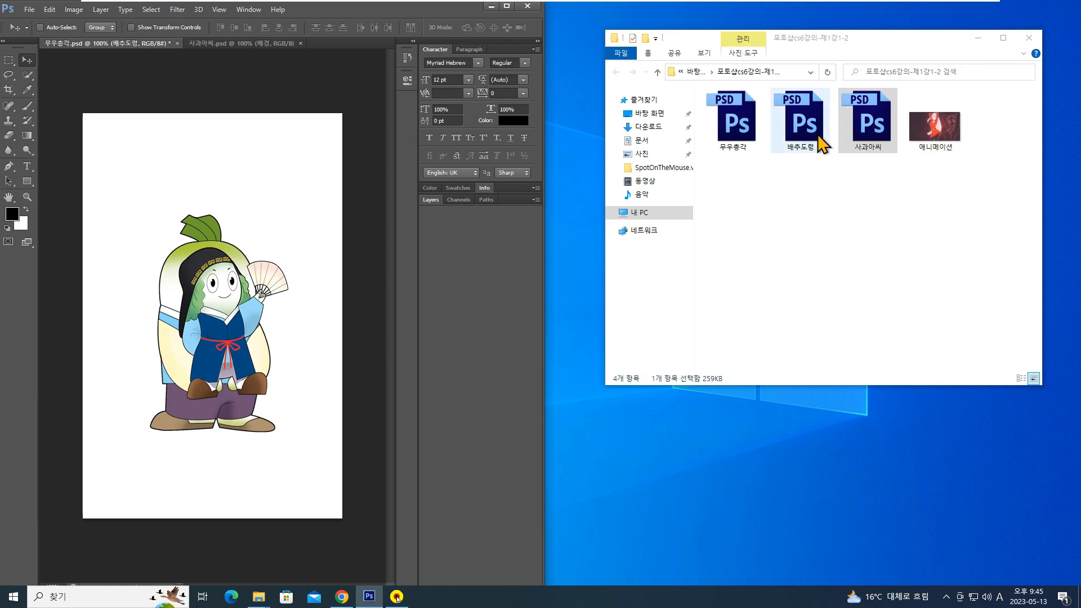
Try placing 사과아씨 in the 무우총각 document at about 117% width and 113% height, and discard the placement
left_click_drag(865, 128, 210, 299)
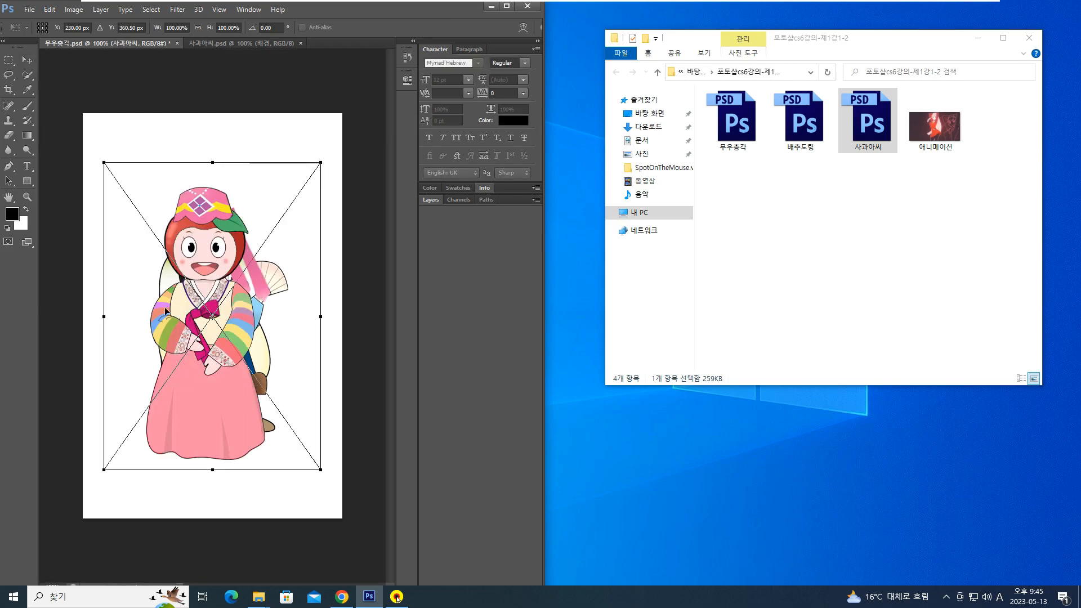
left_click_drag(105, 163, 68, 113)
left_click_drag(201, 223, 215, 271)
left_click(27, 60)
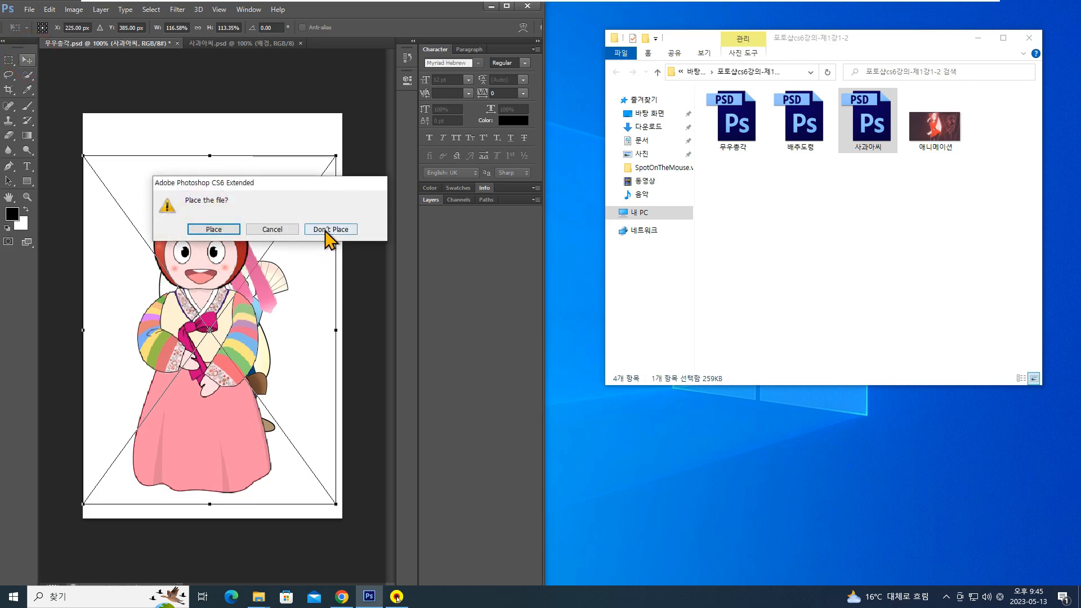
left_click(330, 230)
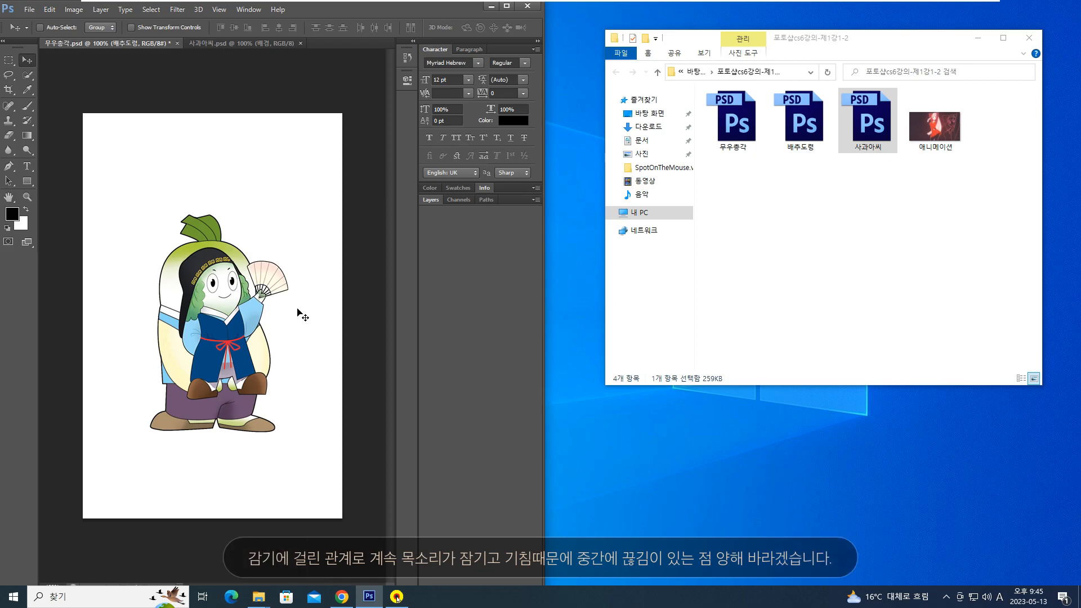
Open 배추도령 from the folder as a separate document, and close both it and the 사과아씨 document
left_click_drag(802, 127, 313, 33)
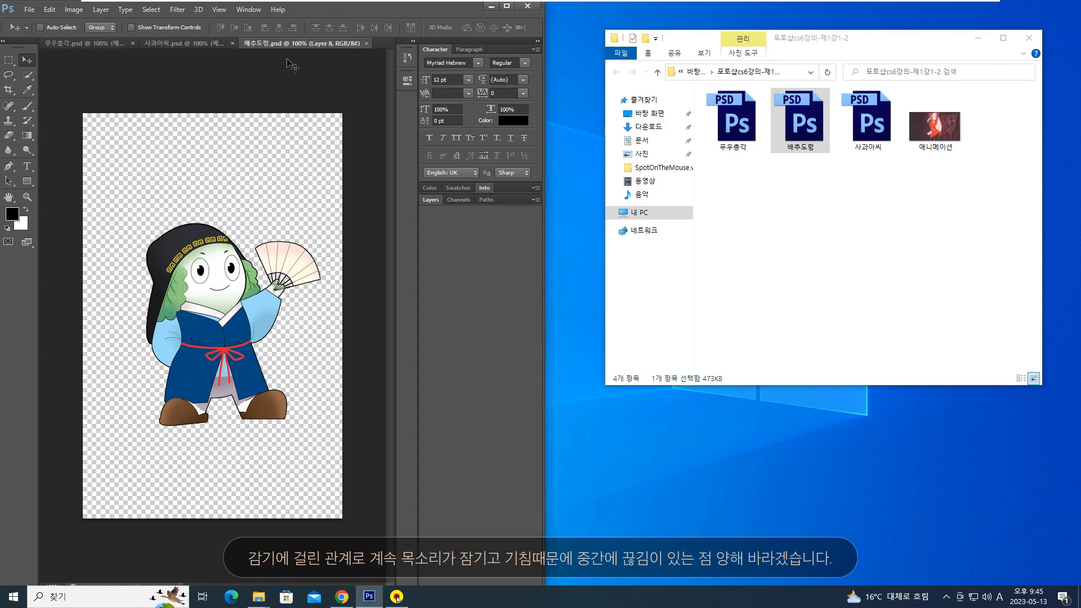
left_click(284, 41)
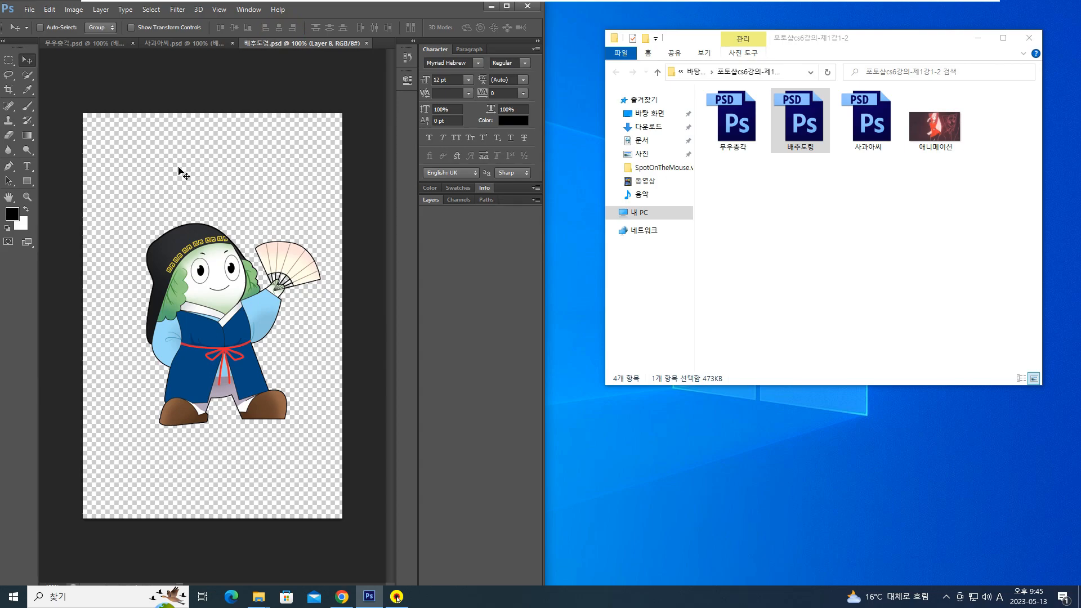
left_click(366, 43)
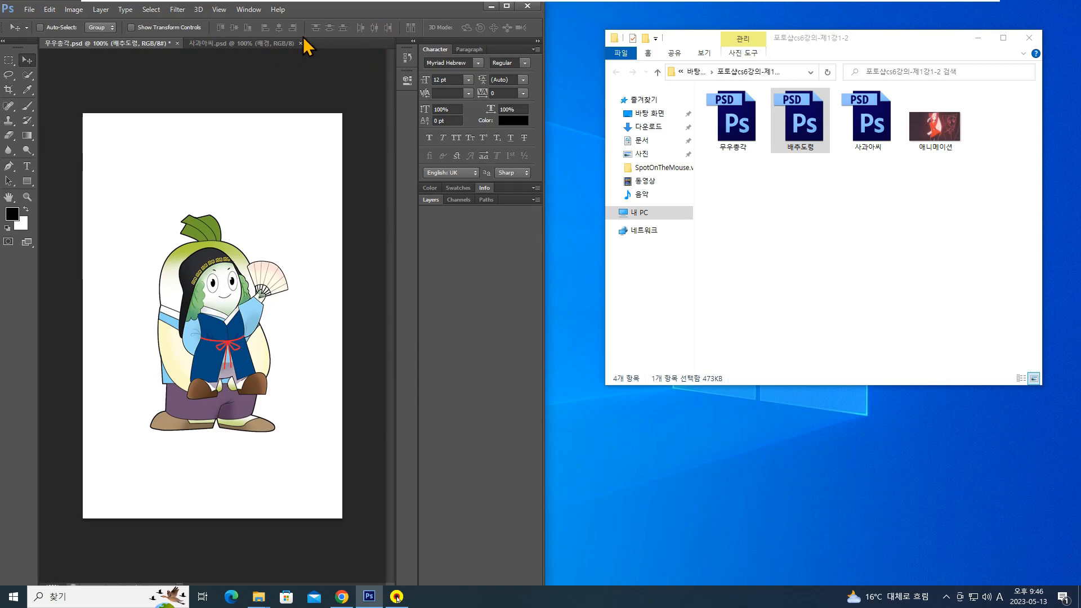
left_click(302, 43)
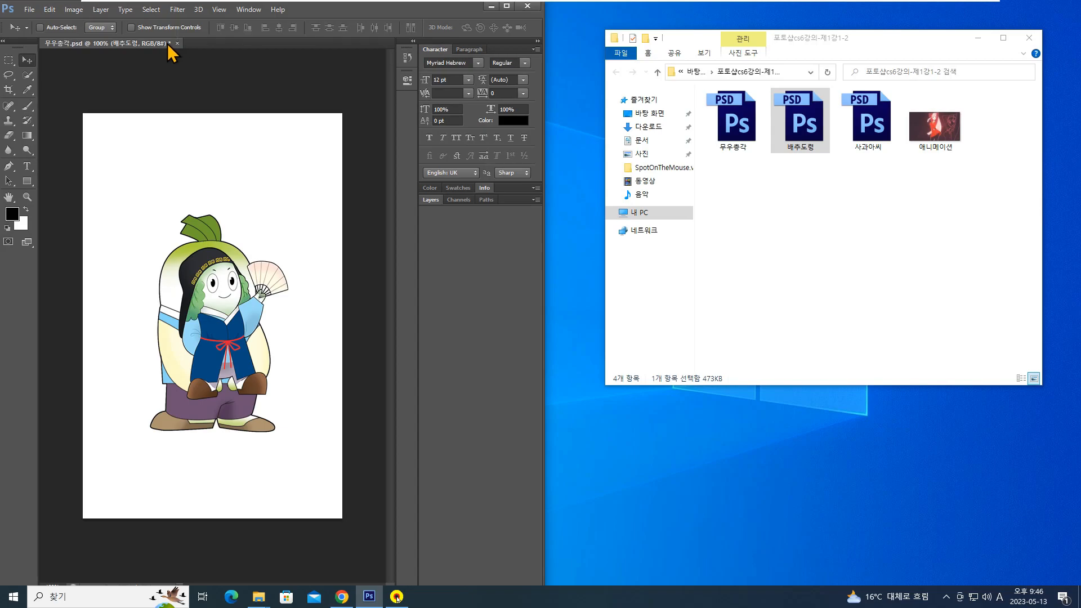
Move the placed 배추도령 character slightly up and left, and close 무우총각 without saving the changes
left_click_drag(228, 350, 210, 326)
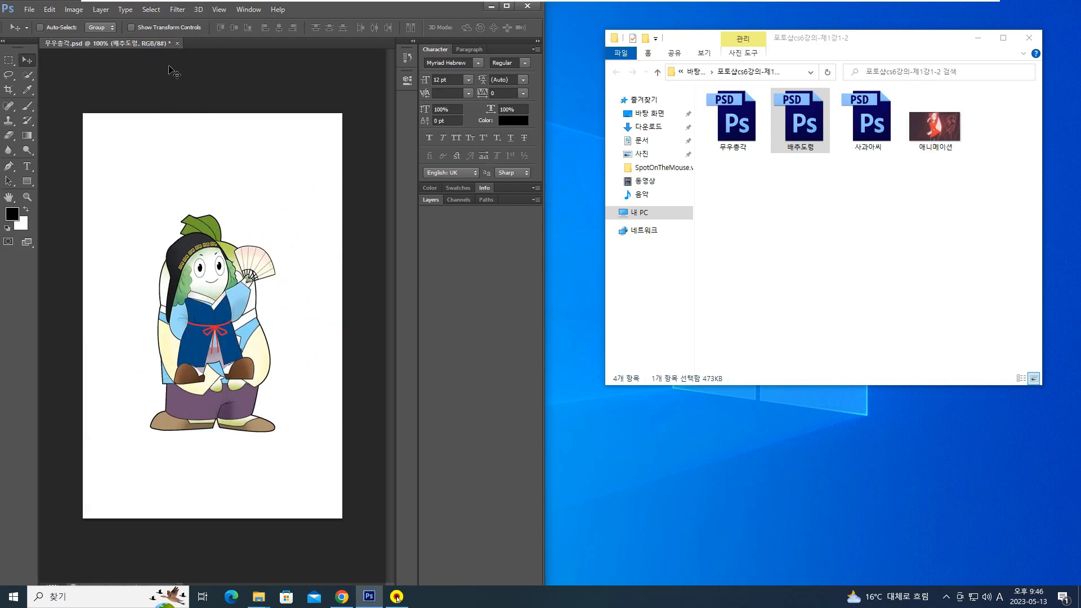
left_click(177, 44)
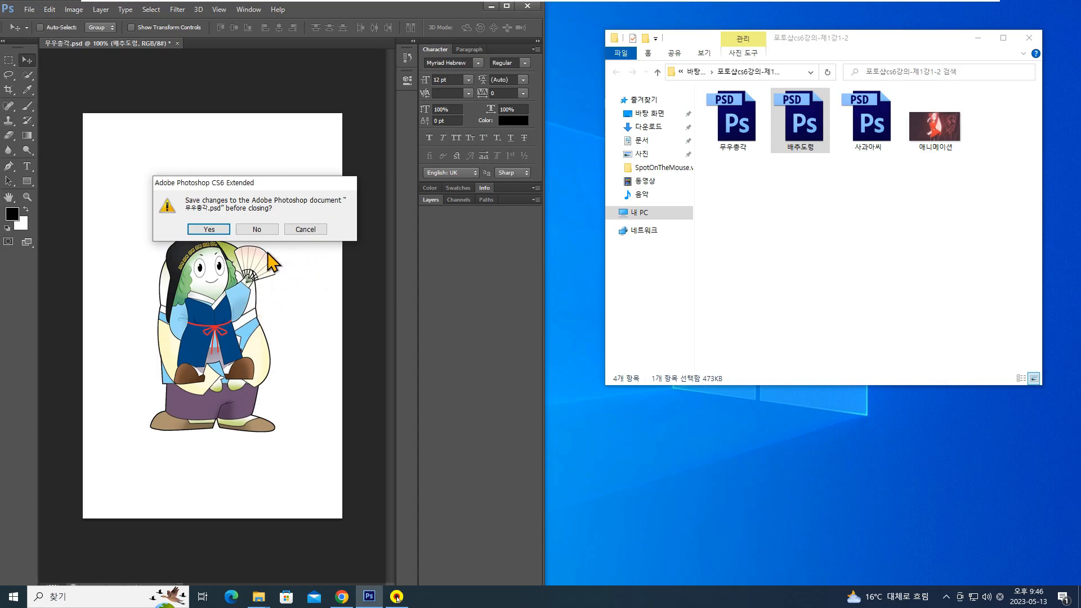
left_click(257, 229)
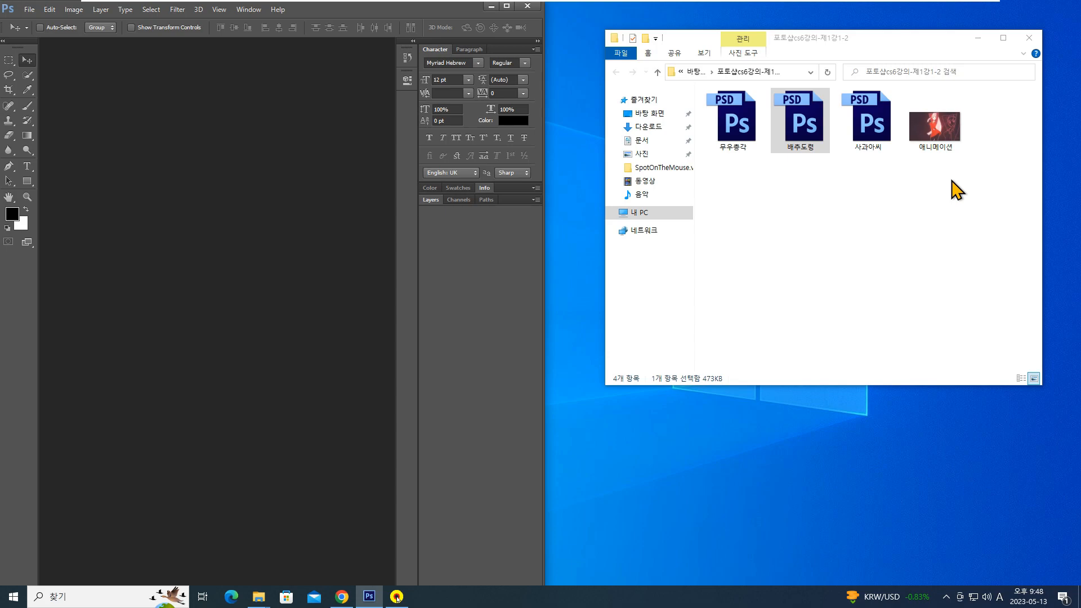
Open the 애니메이션 GIF from the folder in the empty Photoshop workspace
left_click(944, 132)
left_click_drag(944, 133, 192, 244)
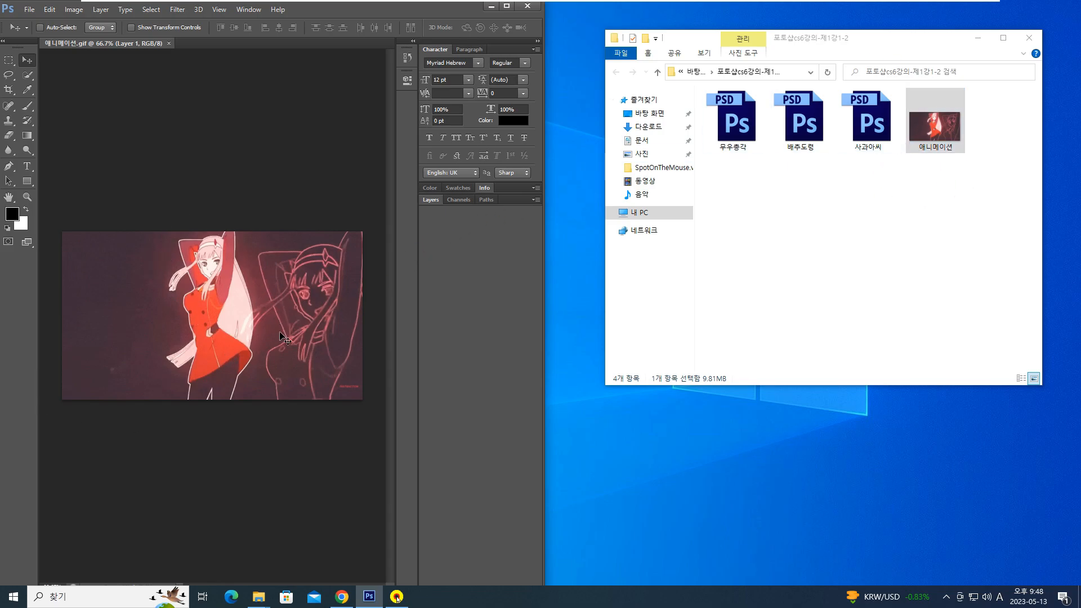
Expand the GIF's layer list, browse its frame layers, and make Layer 140 visible
left_click(434, 201)
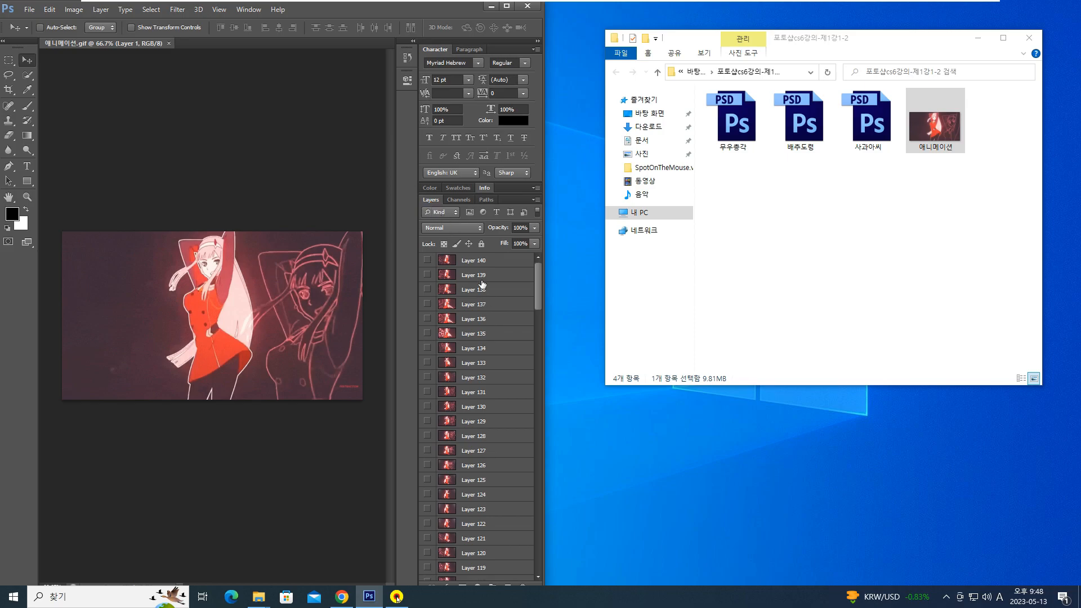
scroll(493, 281, "down", 3)
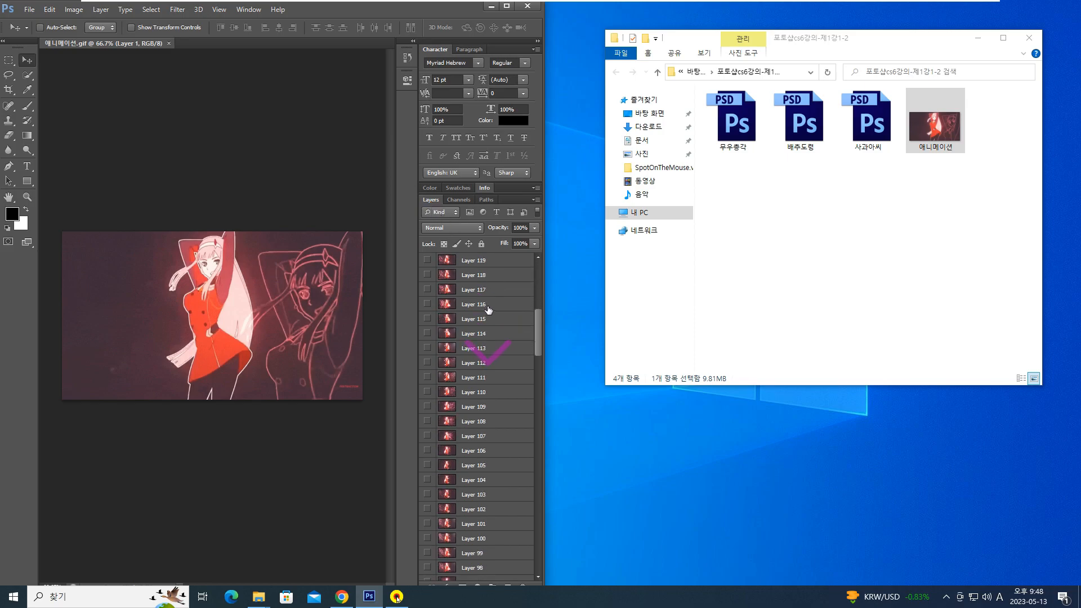
scroll(482, 274, "up", 3)
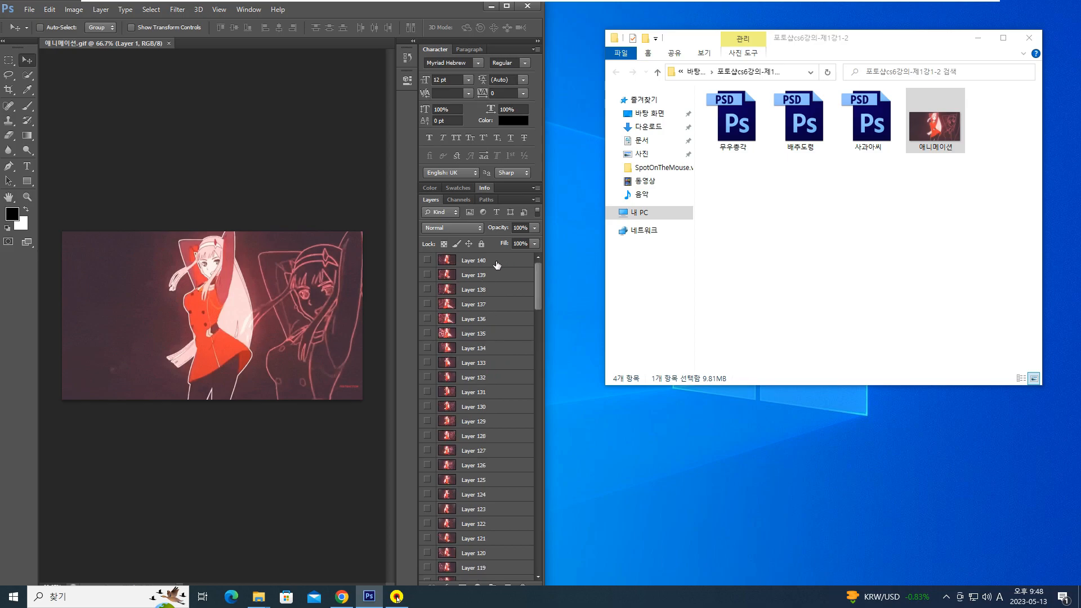
left_click(427, 261)
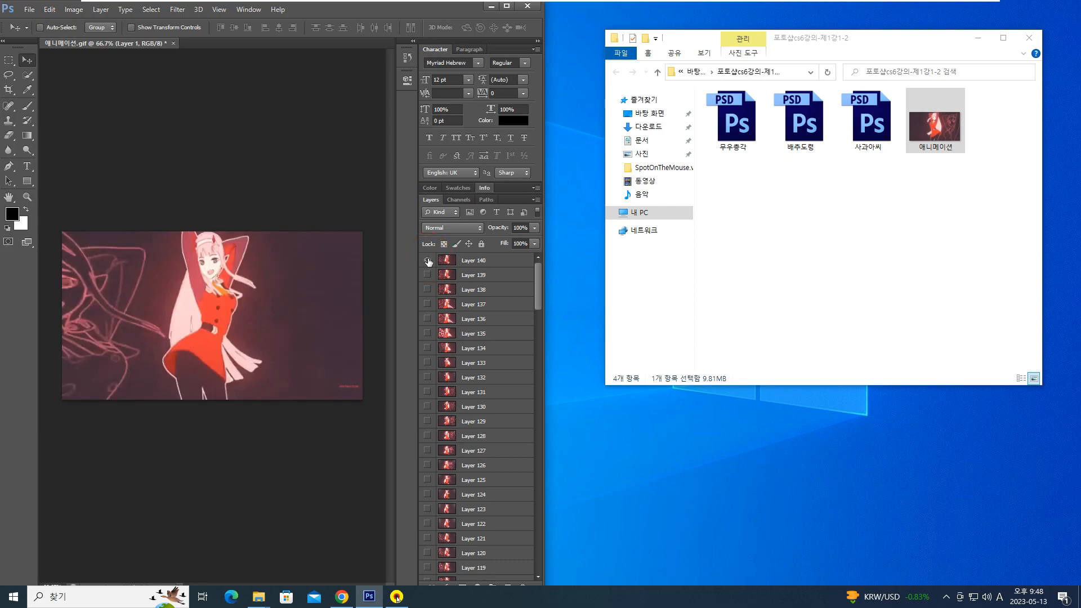
Hide Layer 140 and view the GIF's animation frames in the Timeline with the Photoshop window maximized
left_click(427, 261)
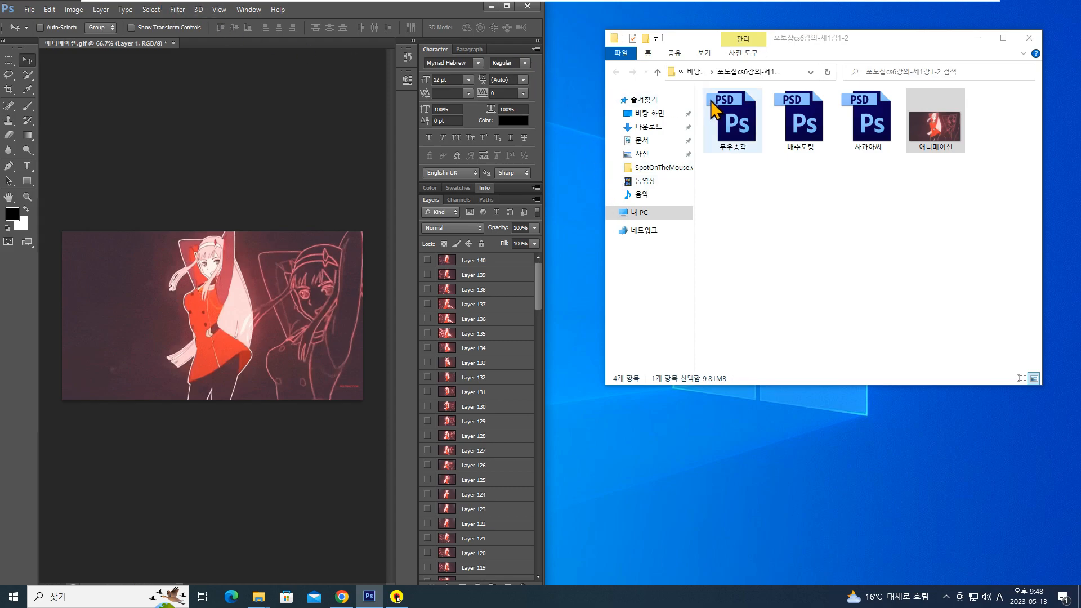
key("super+Up")
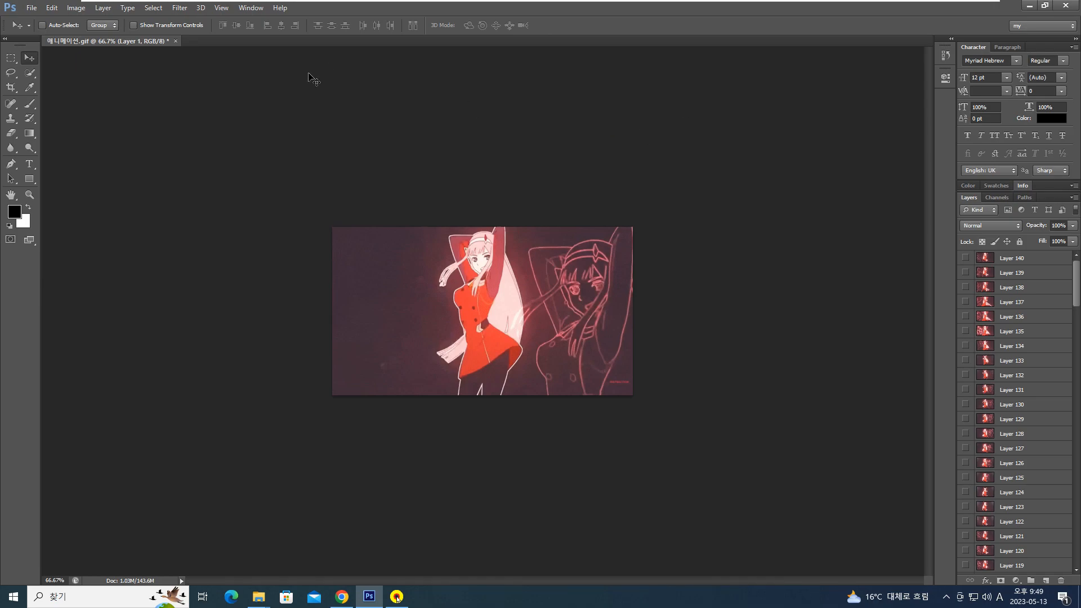
left_click(251, 7)
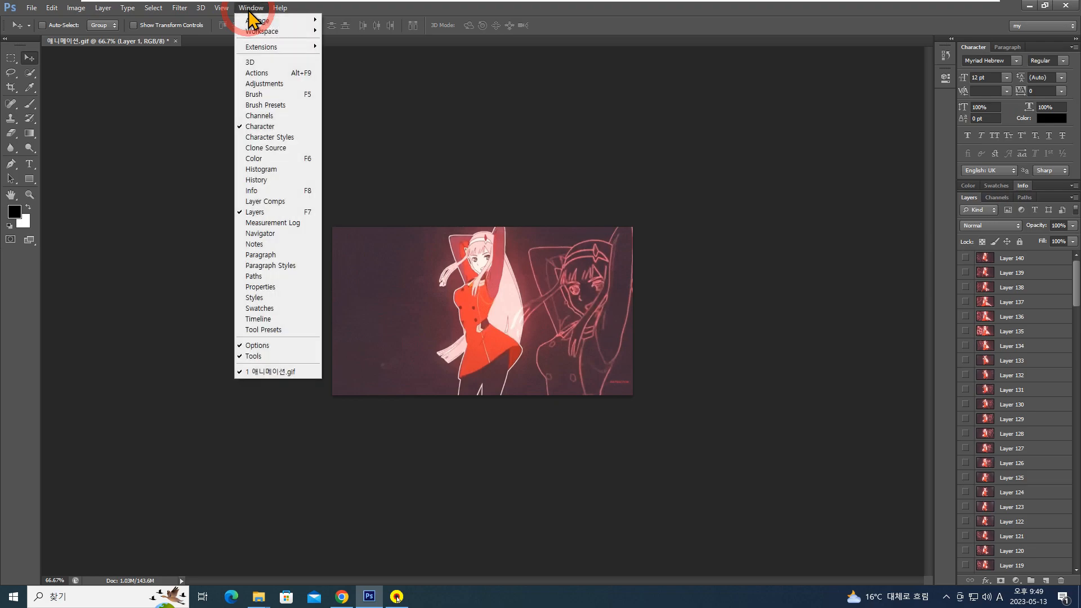
left_click(277, 320)
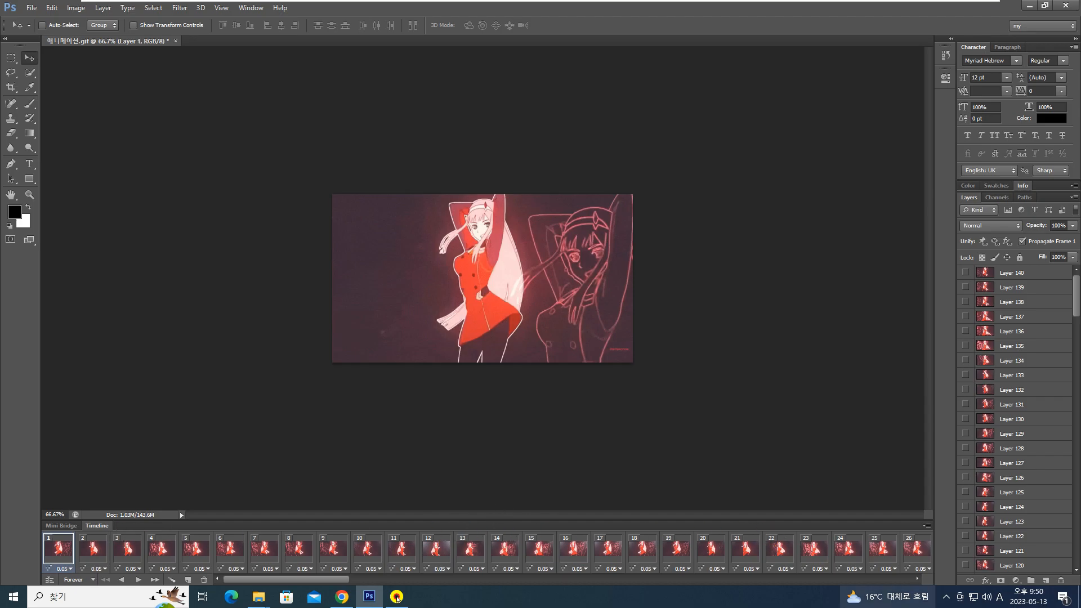
Close the Timeline's tab group and close 애니메이션.gif without saving the changes
left_click(926, 526)
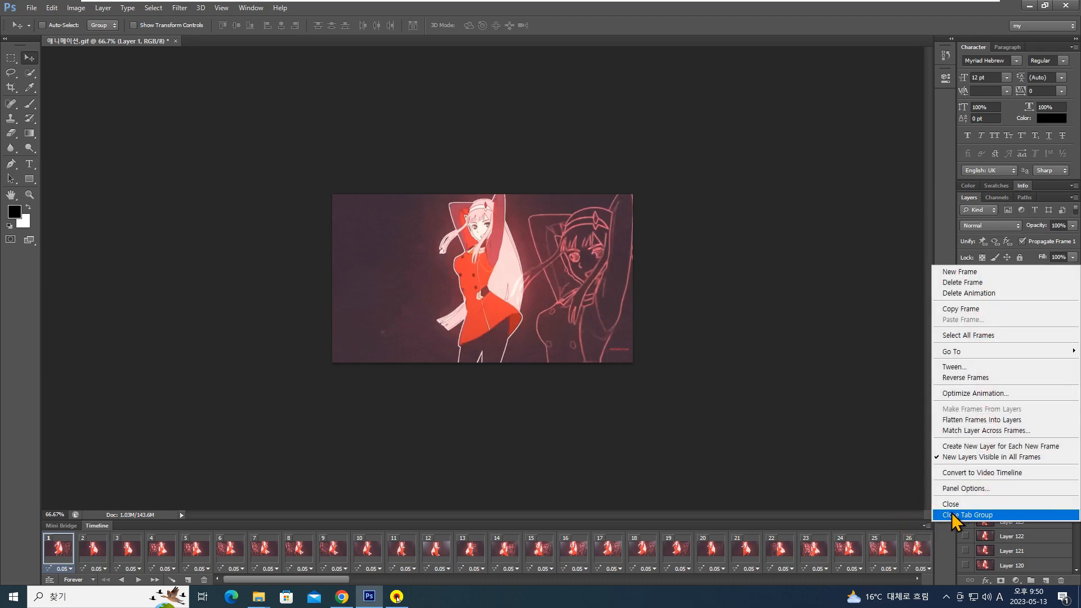
left_click(951, 513)
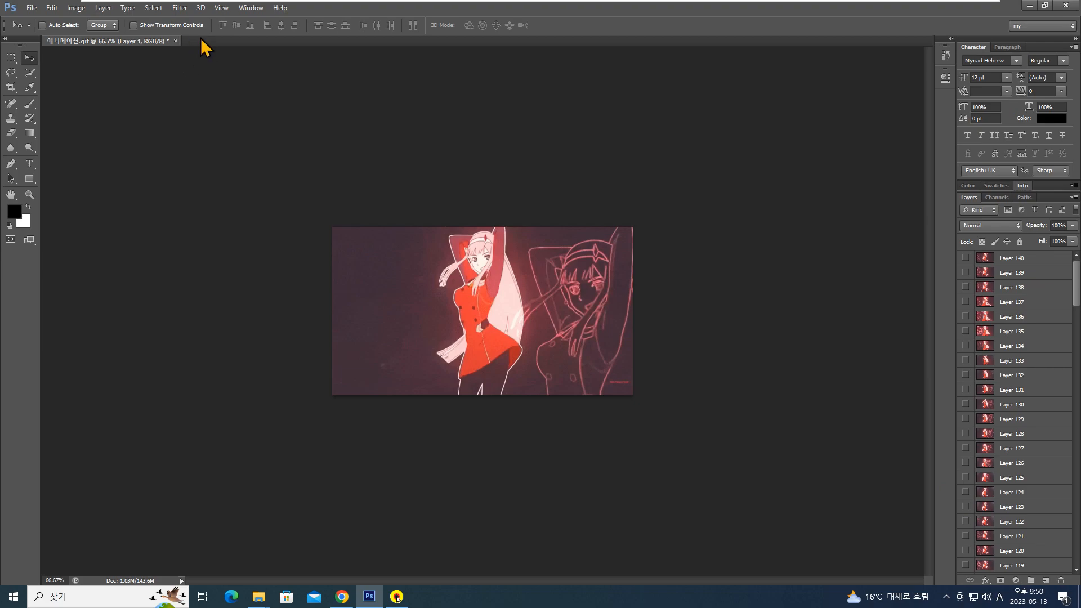
left_click(175, 42)
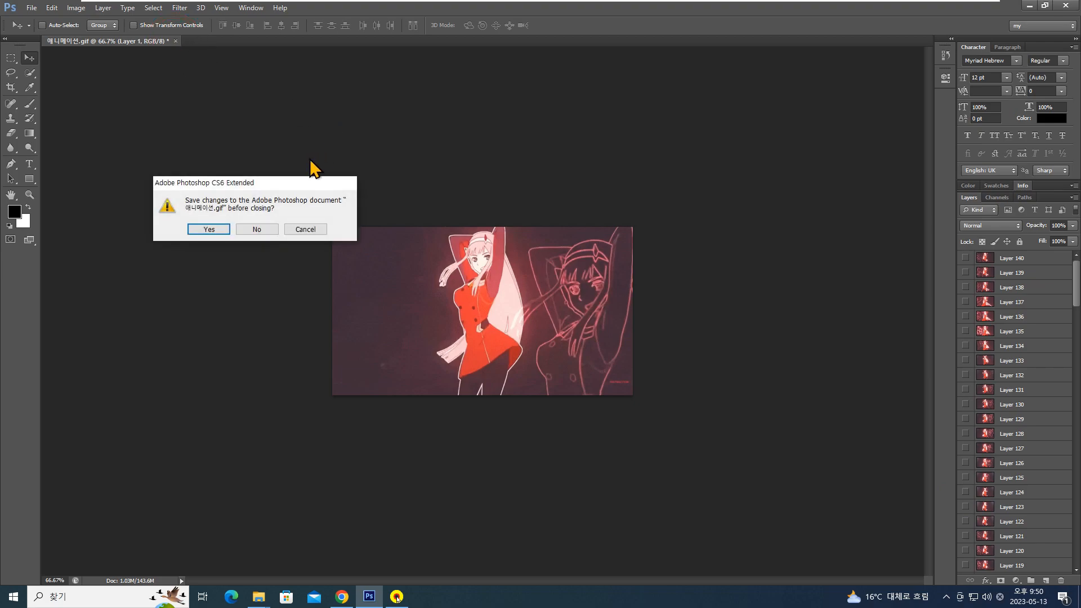
left_click(258, 228)
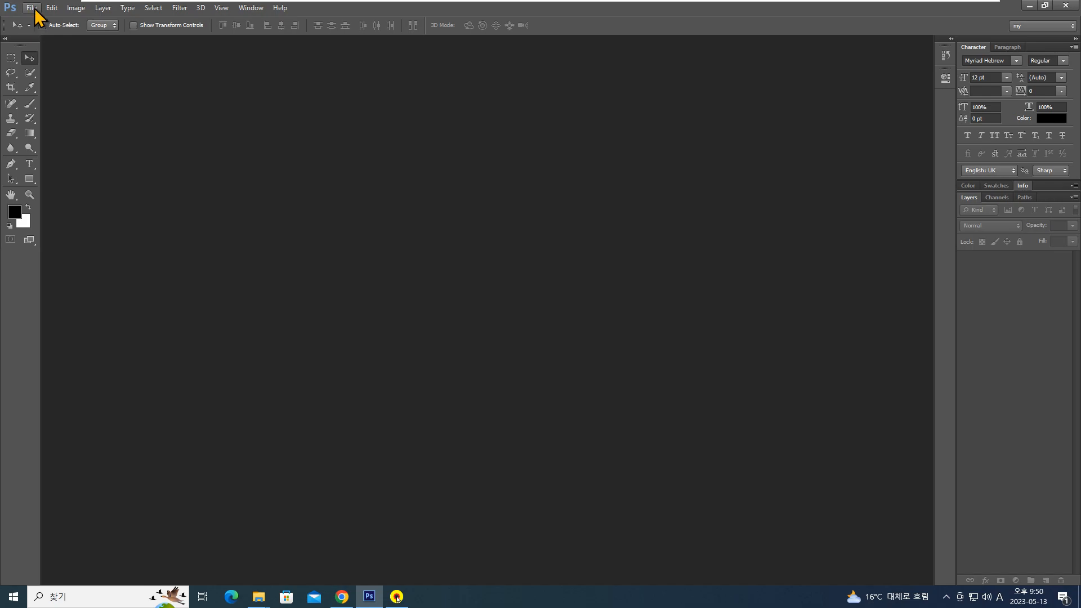
double_click(501, 291)
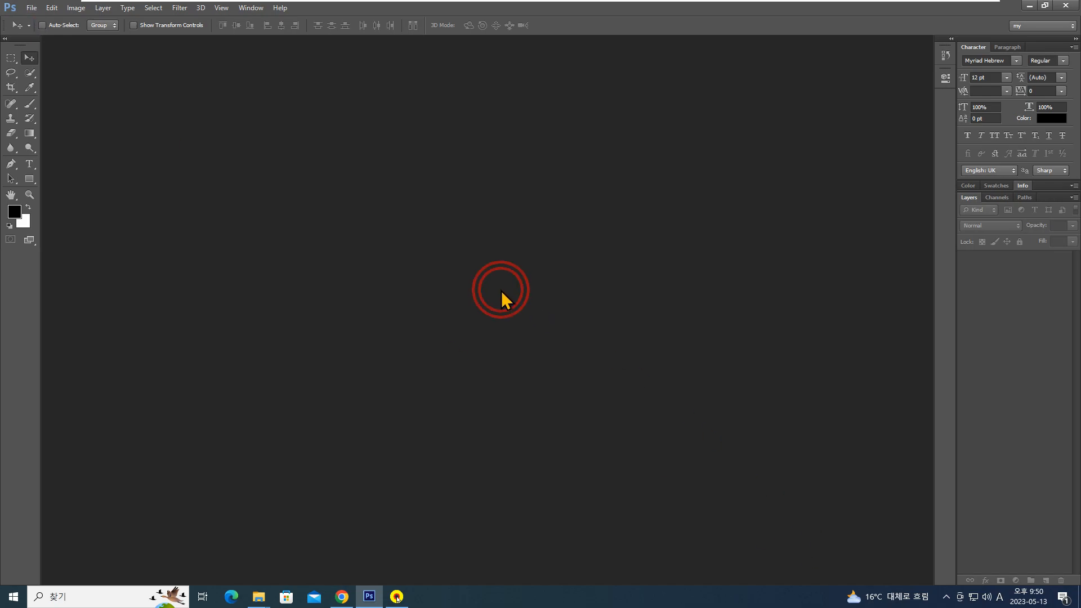
key("Escape")
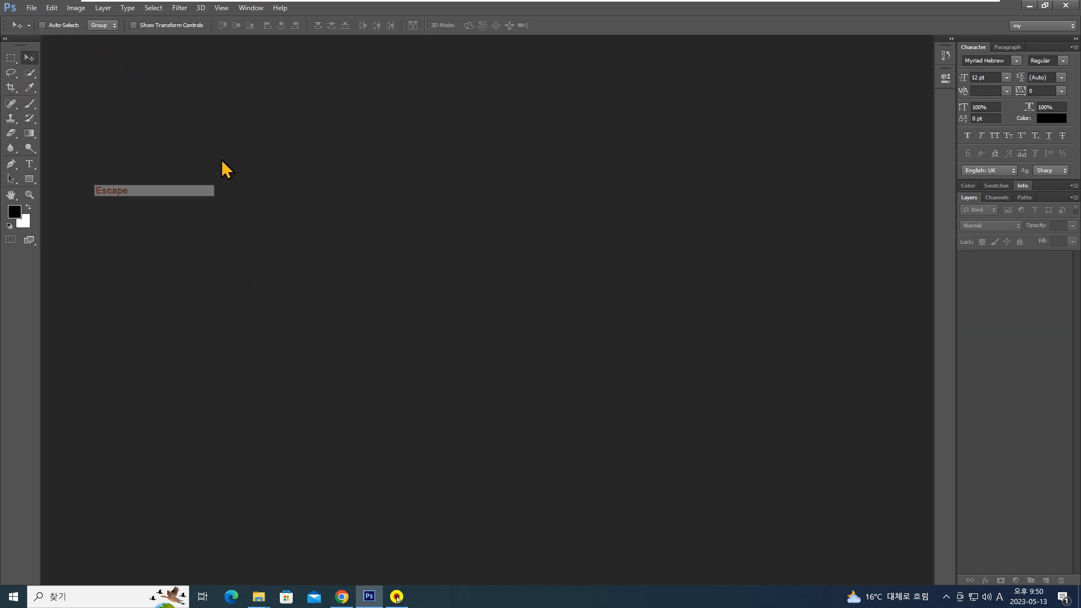
key("ctrl+o")
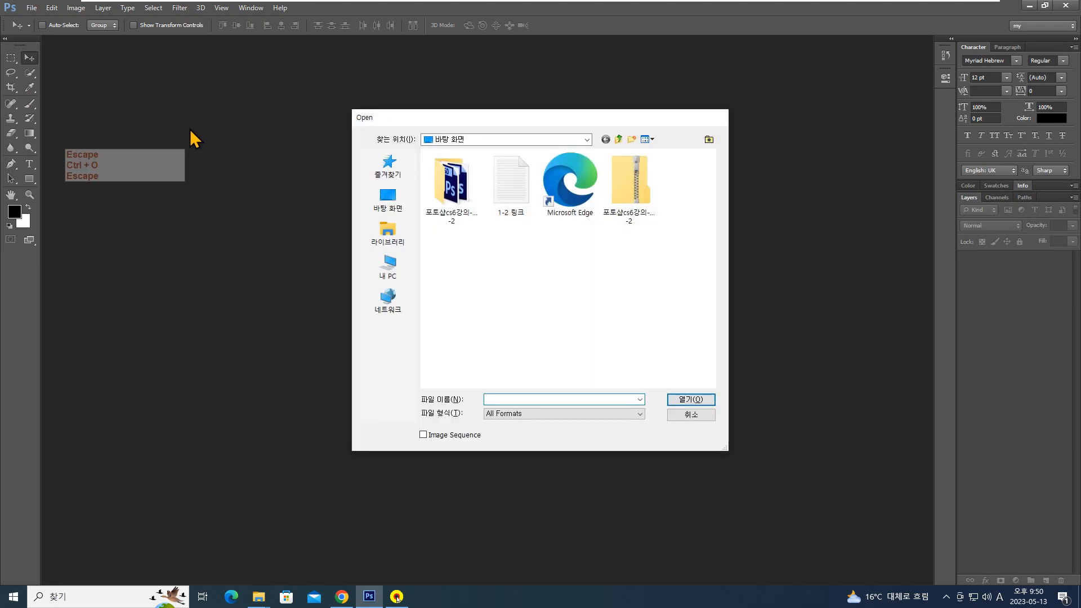
key("Escape")
left_click(31, 8)
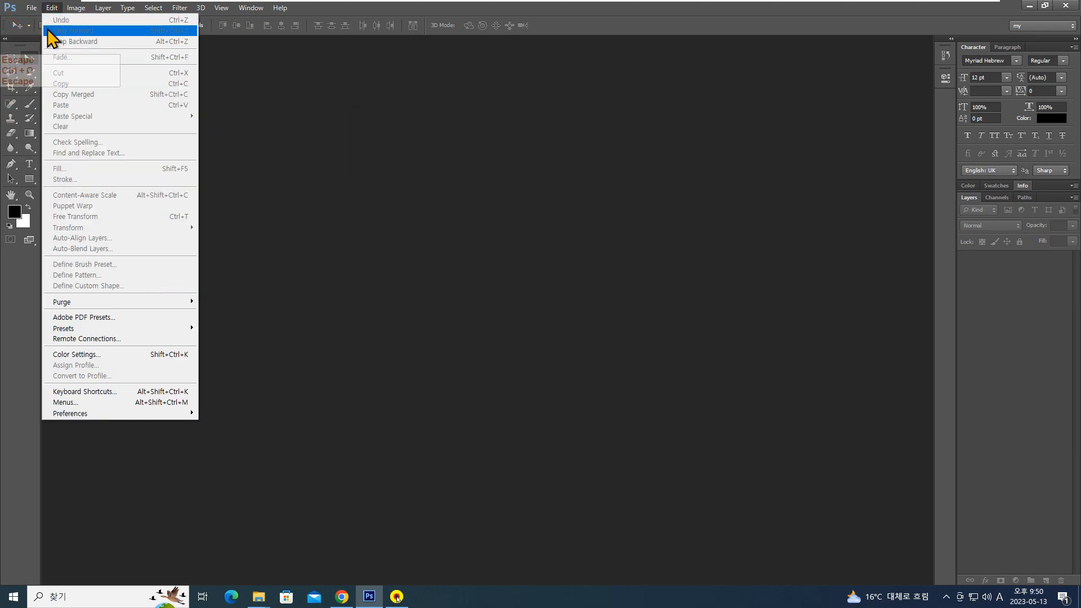
key("Escape")
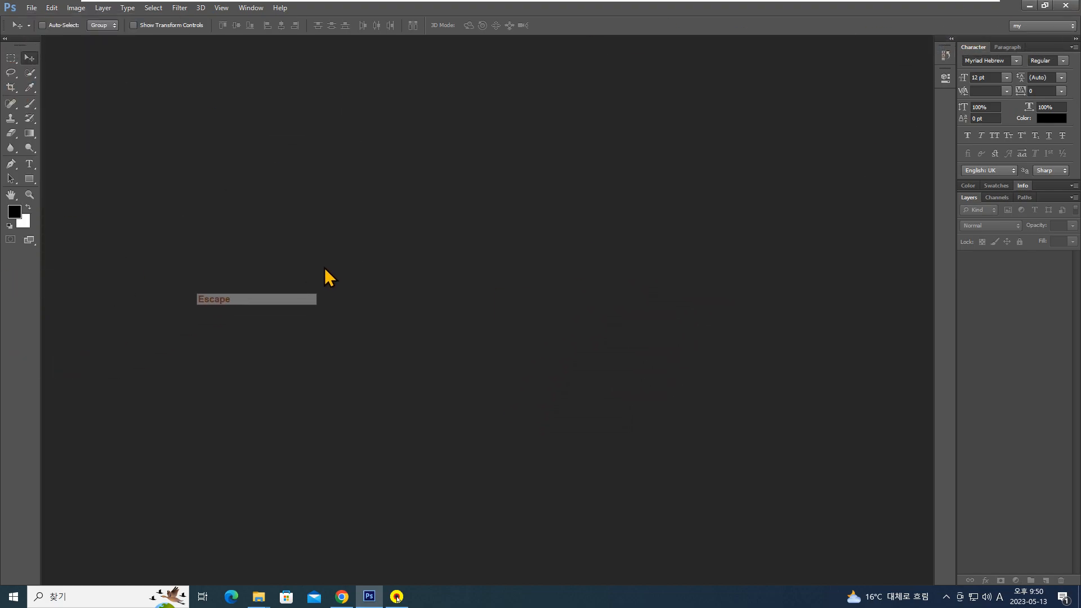
Open 무우총각 from the 포토샵cs6강의-제1강1-2 folder on the desktop through the Open dialog
left_click(32, 9)
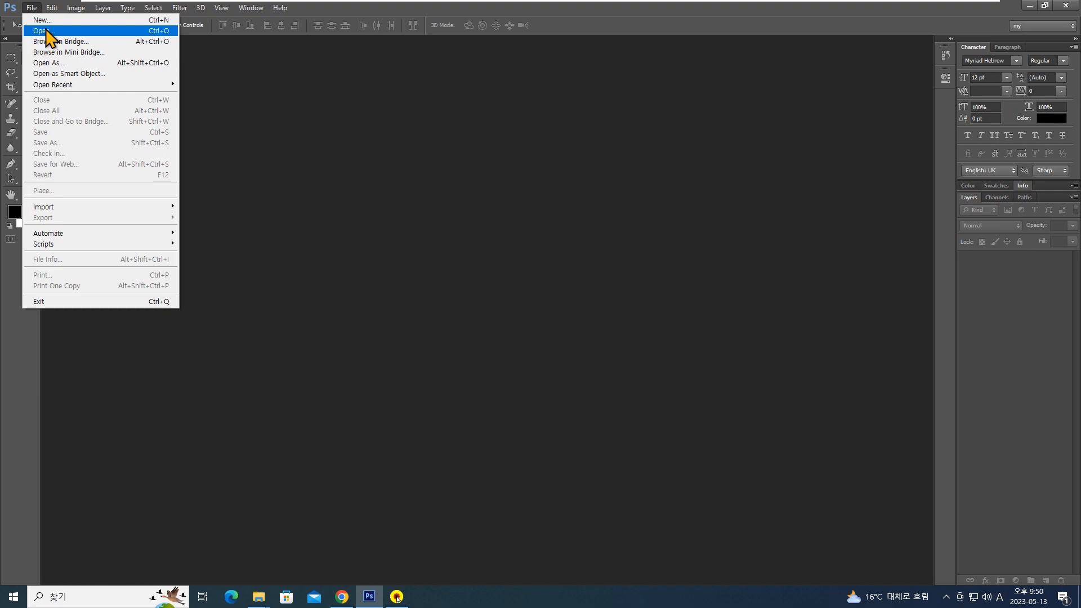
left_click(43, 31)
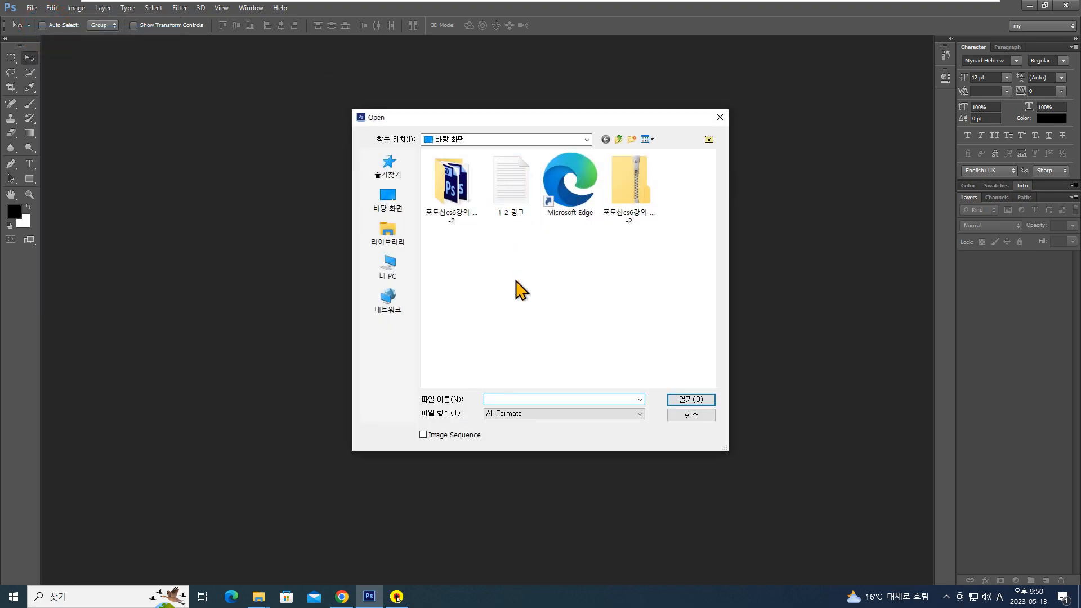
double_click(458, 200)
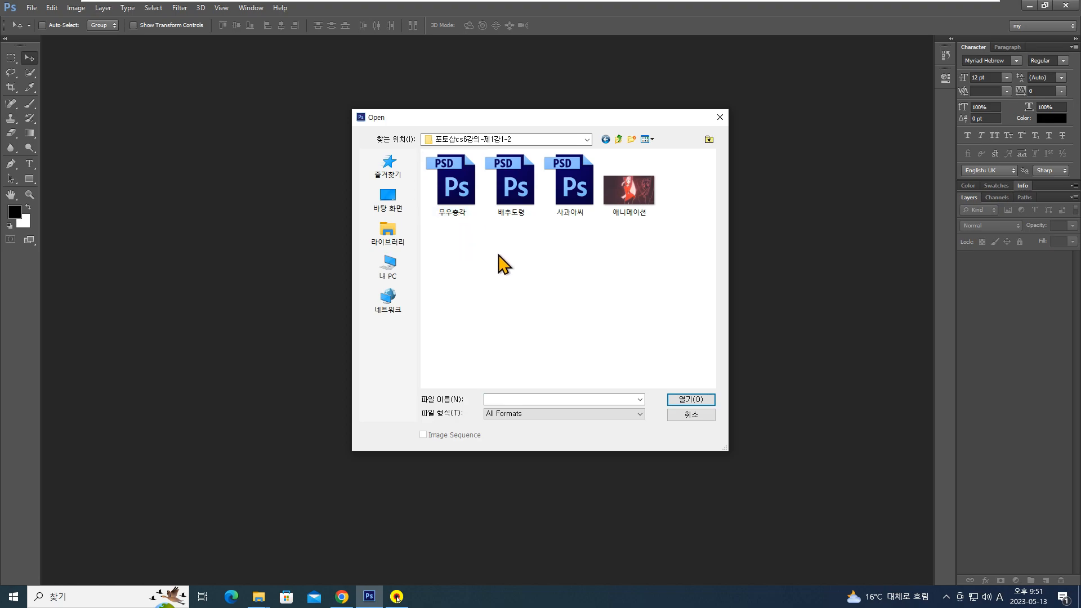
double_click(453, 201)
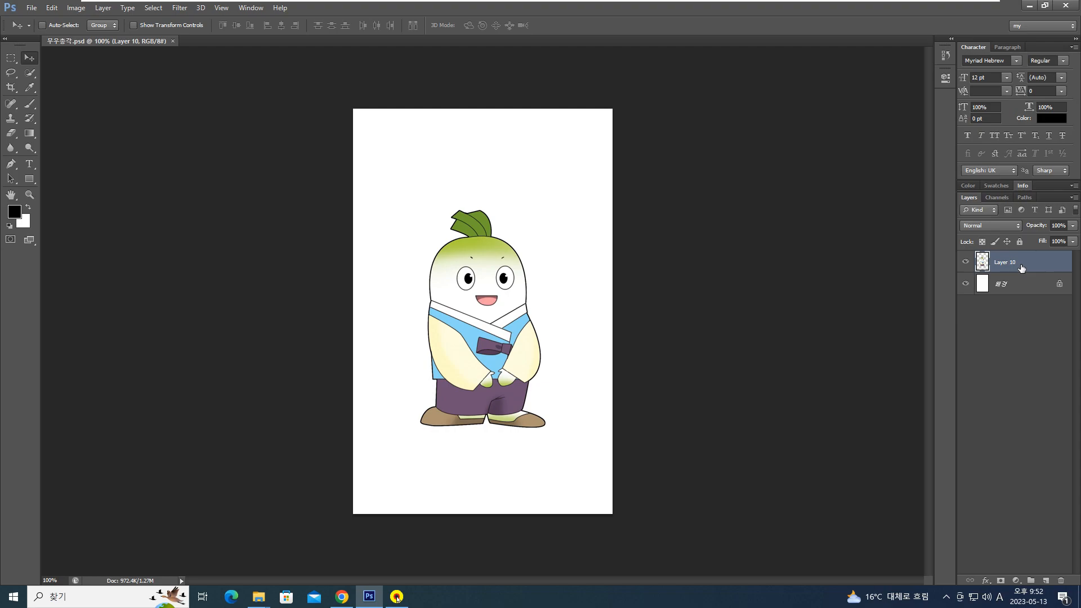
Move the radish character on Layer 10 higher on the canvas and save the change to the existing 무우총각.psd file
left_click_drag(686, 307, 685, 309)
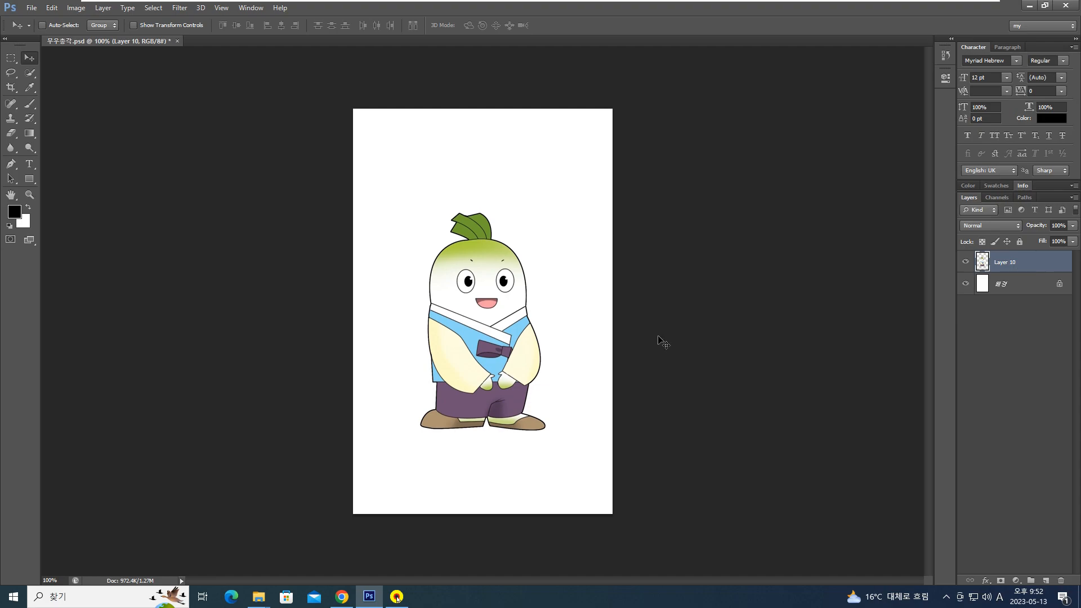
left_click_drag(512, 395, 508, 362)
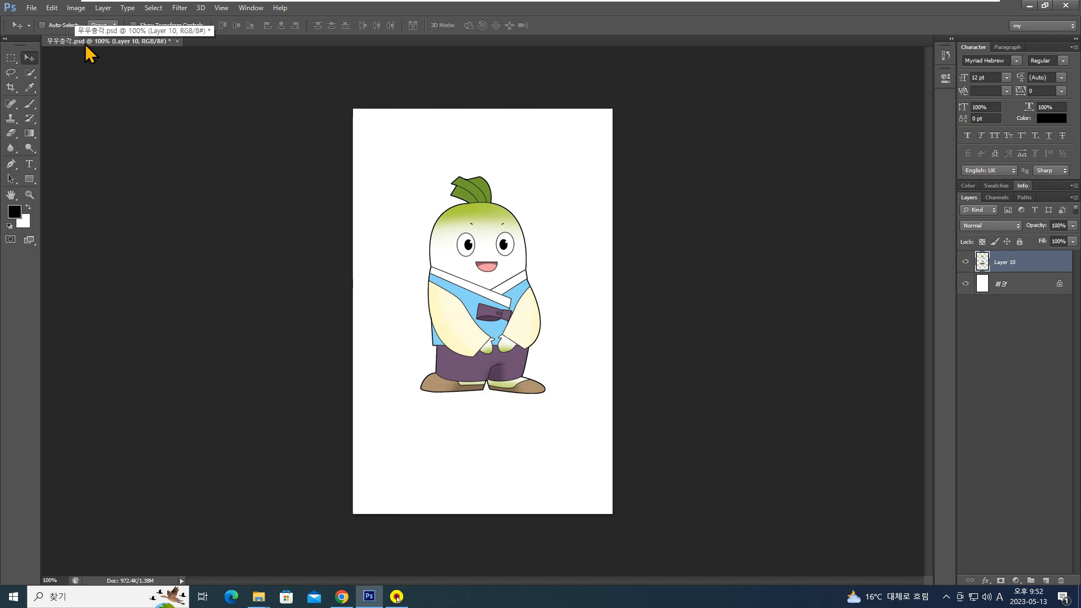
left_click(31, 7)
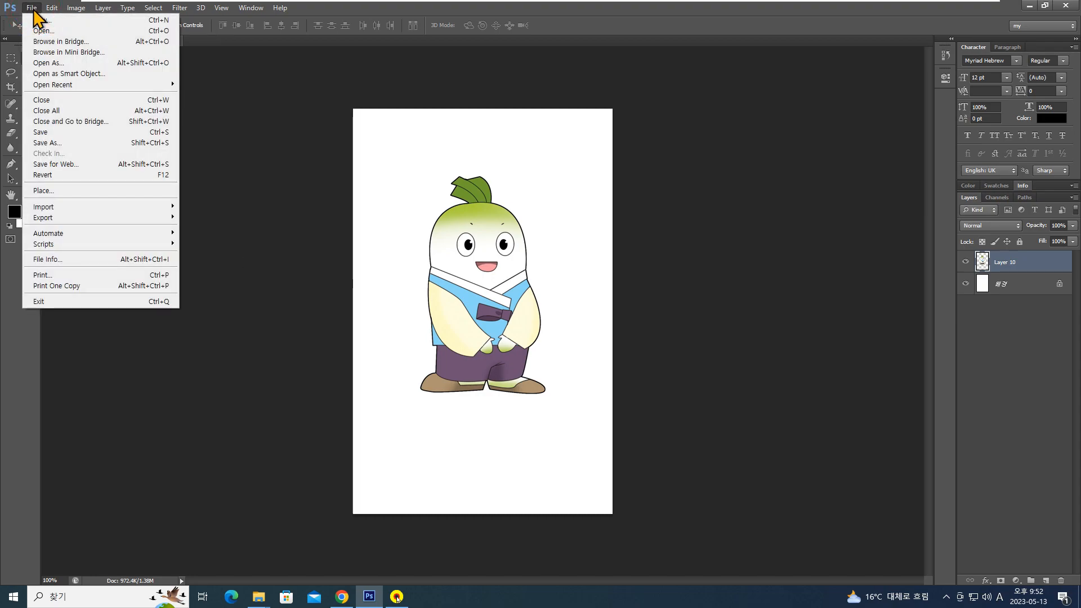
key("Escape")
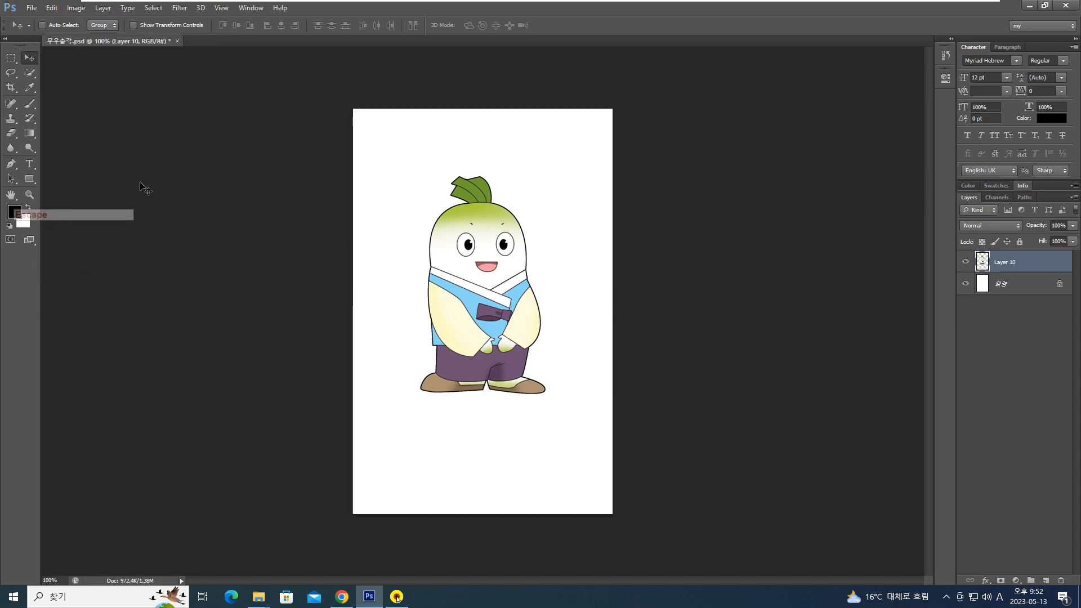
left_click(33, 7)
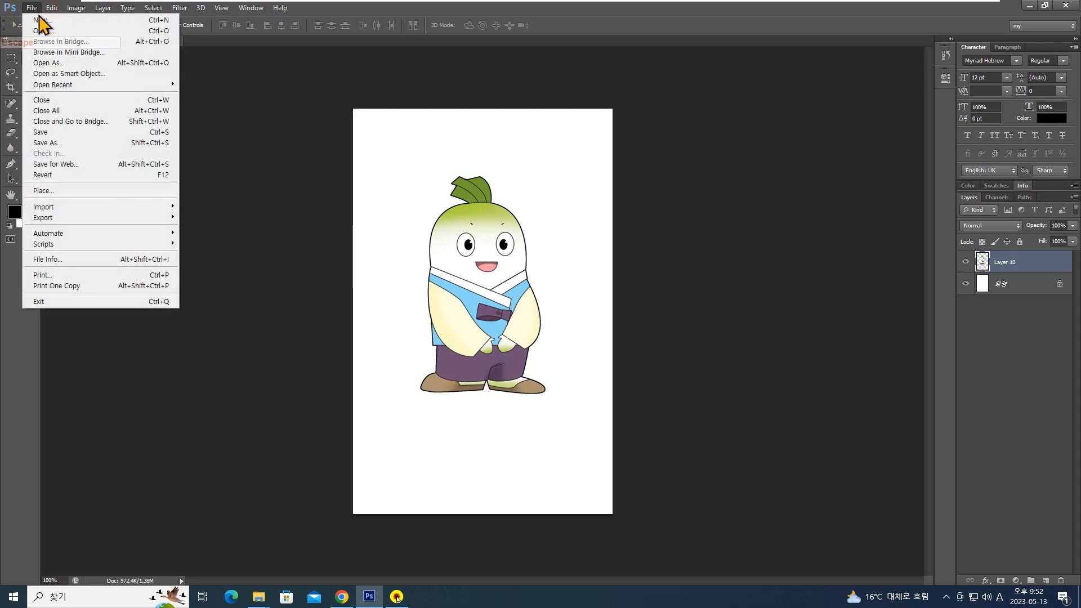
left_click(79, 143)
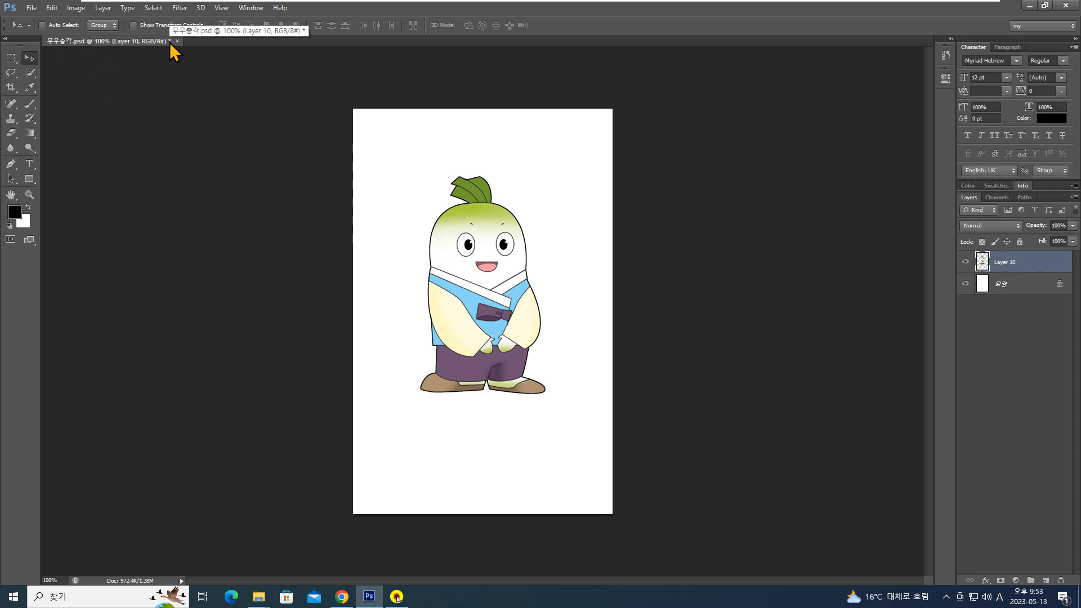
key("ctrl")
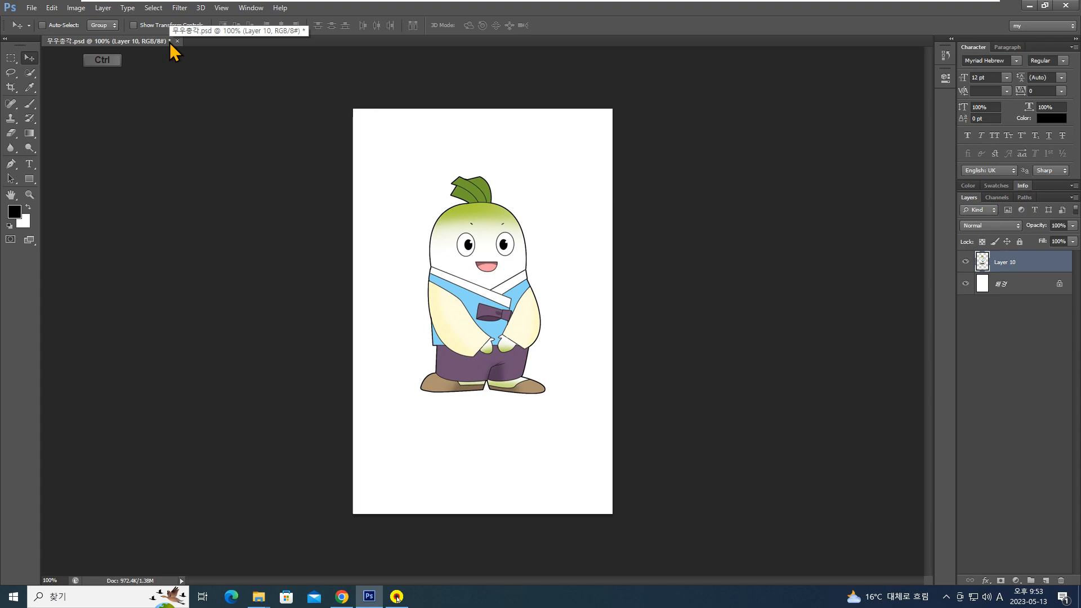
key("ctrl+s")
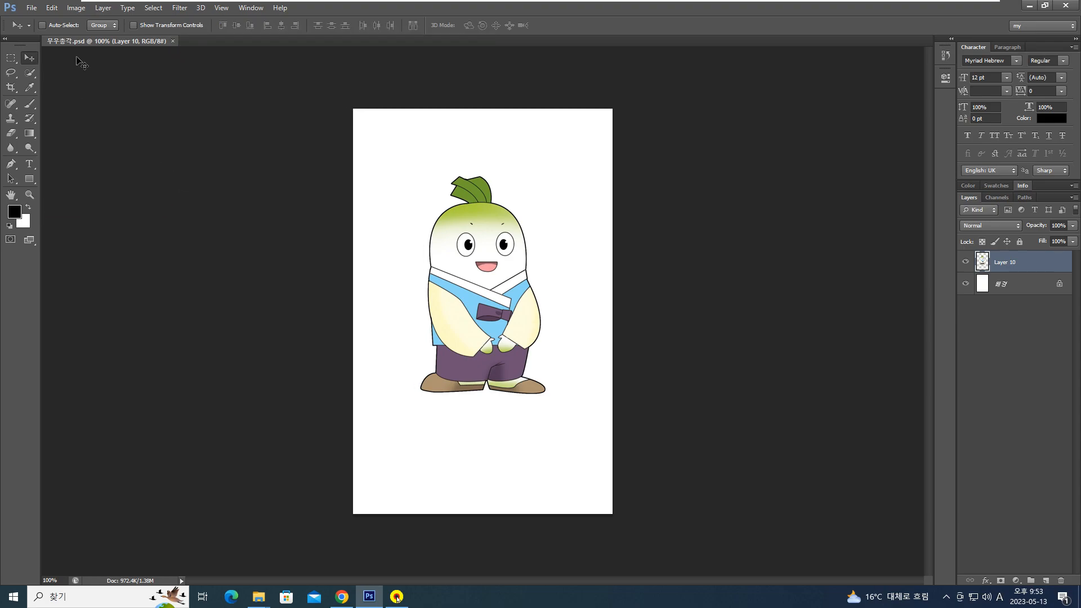
left_click(31, 8)
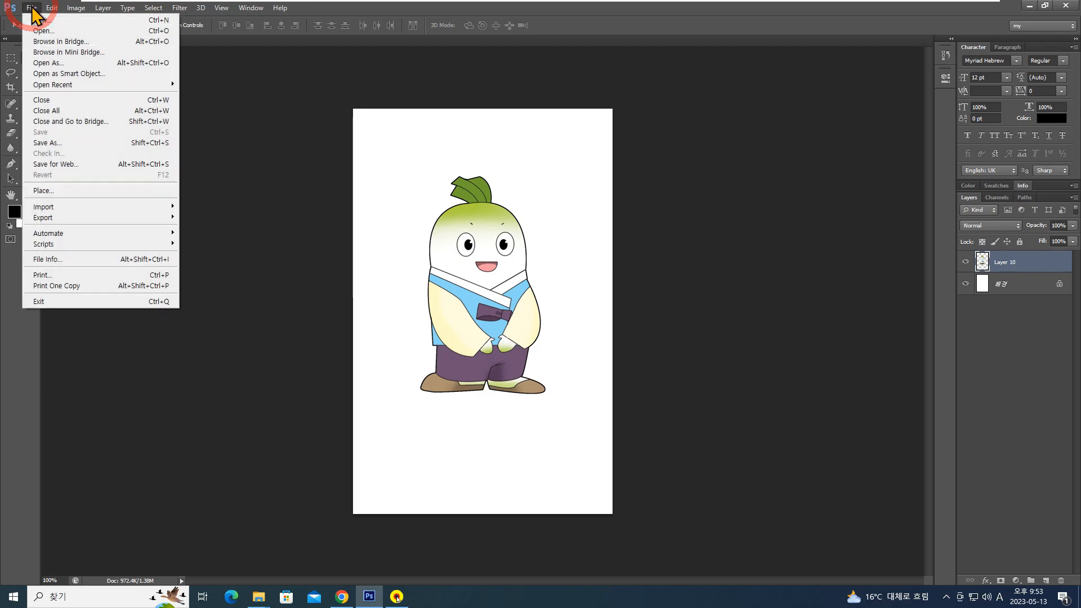
left_click(57, 143)
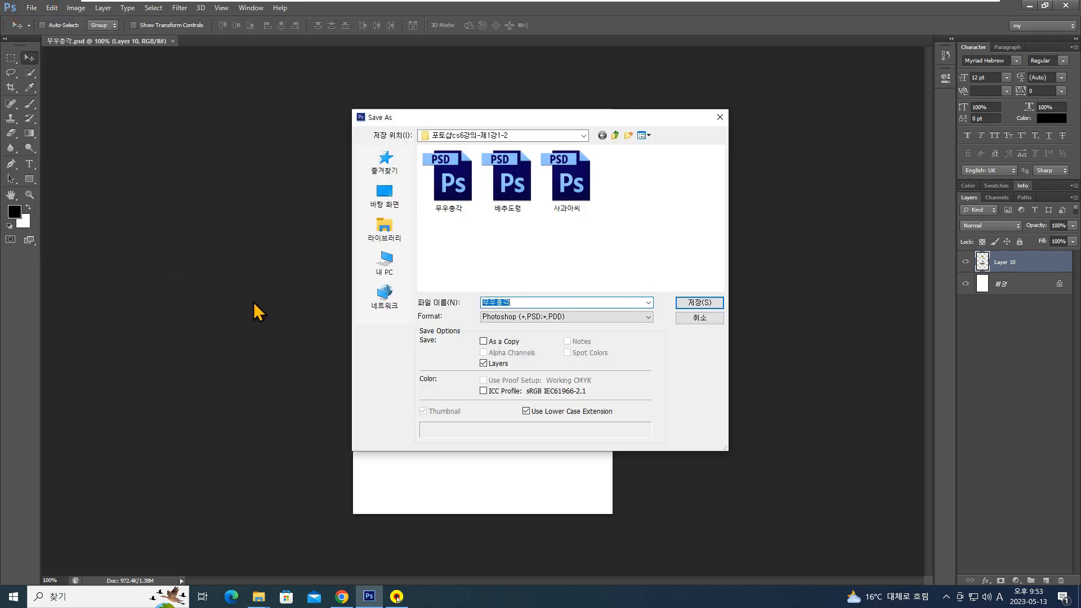
key("Escape")
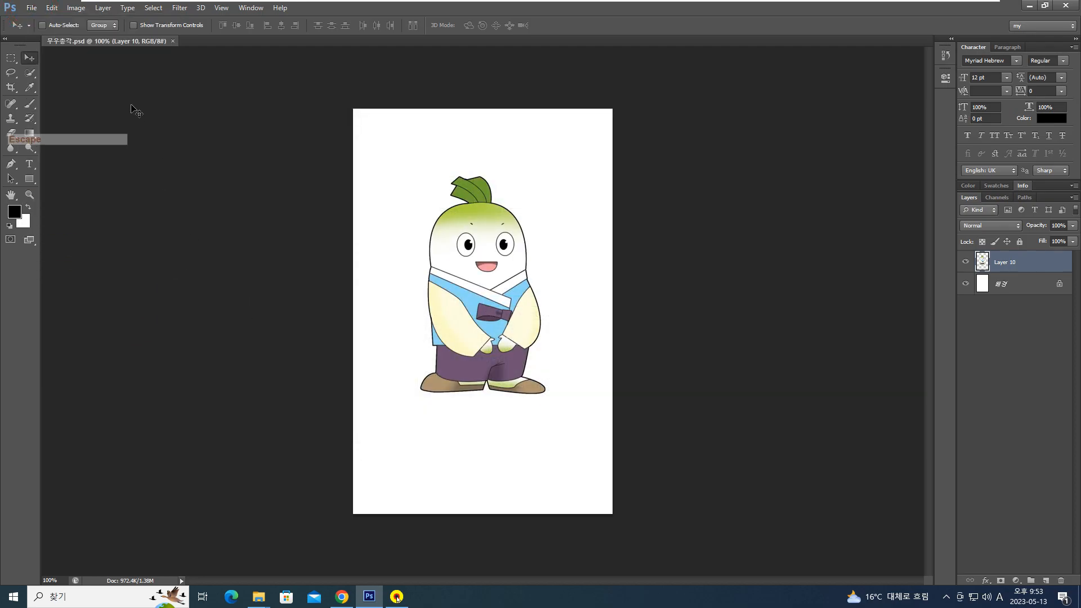
Save a JPEG copy of the document as 무우총각.jpg in the same folder with image quality 0 (Low)
left_click(34, 7)
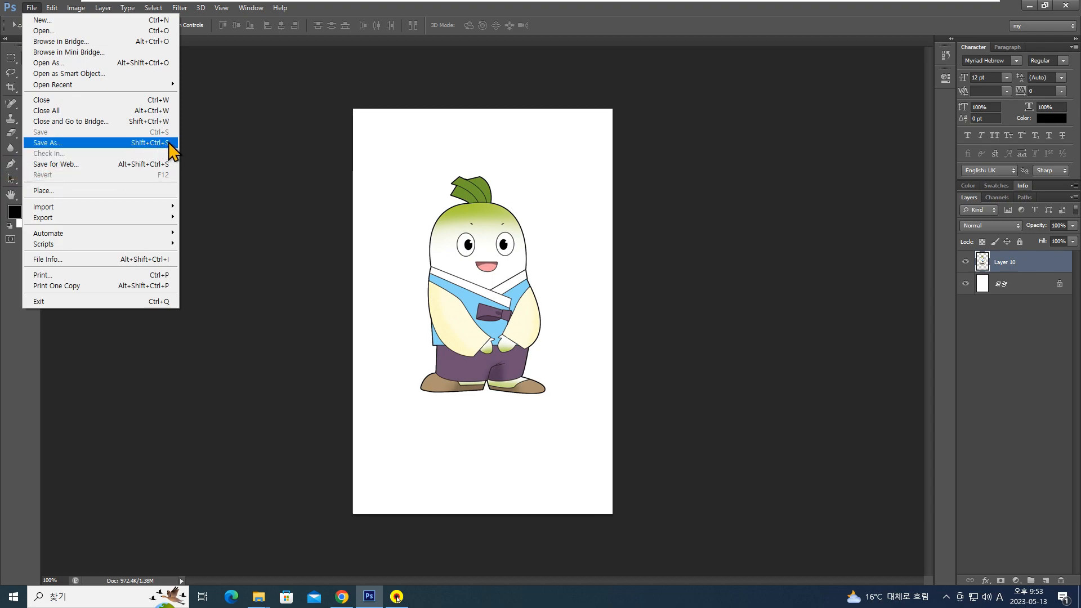
left_click(150, 143)
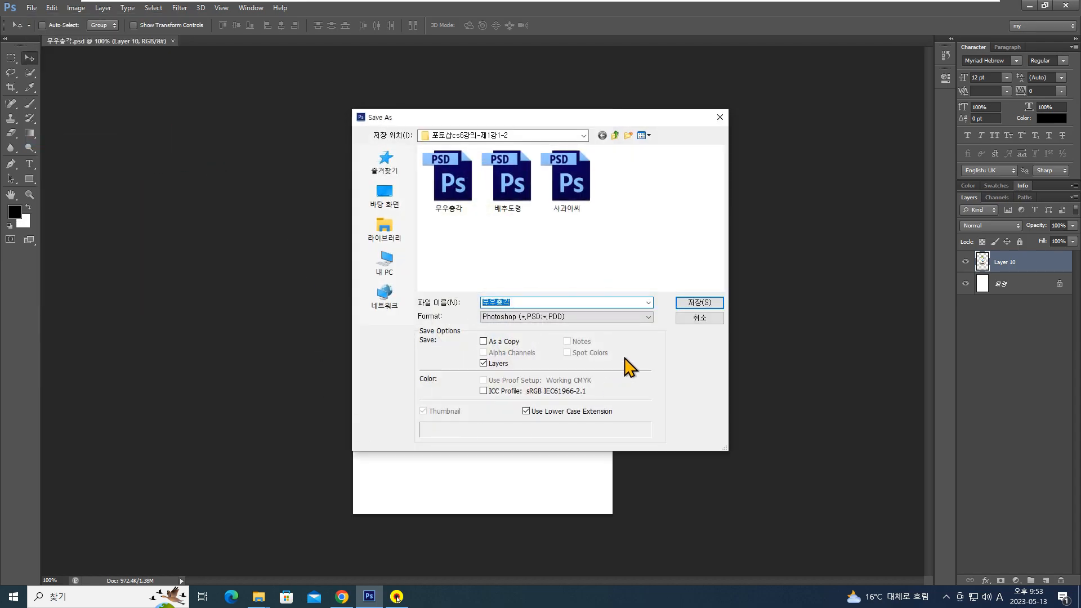
left_click(538, 318)
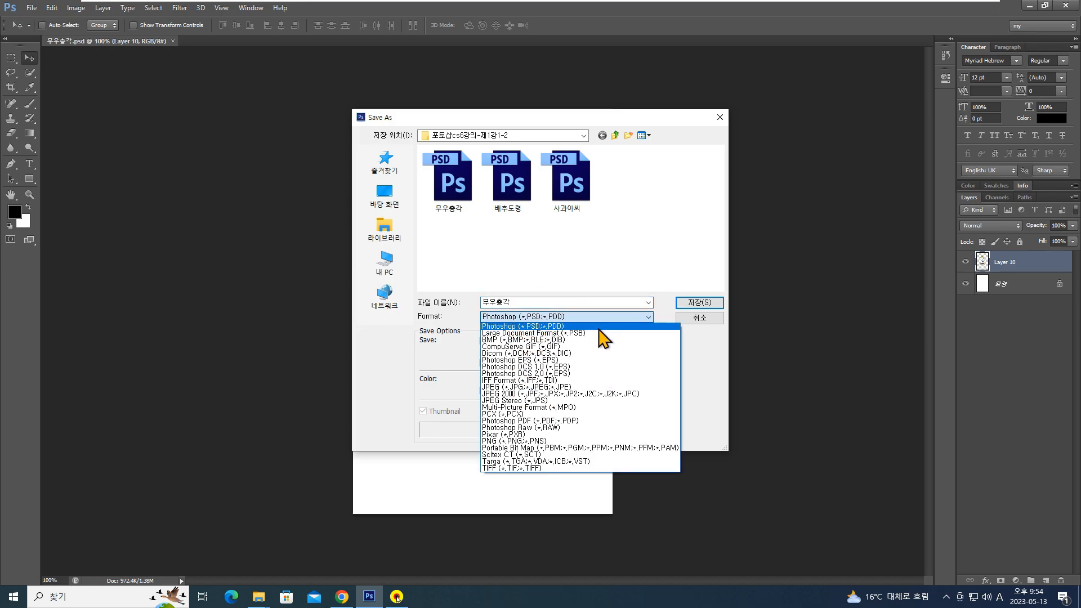
left_click(563, 387)
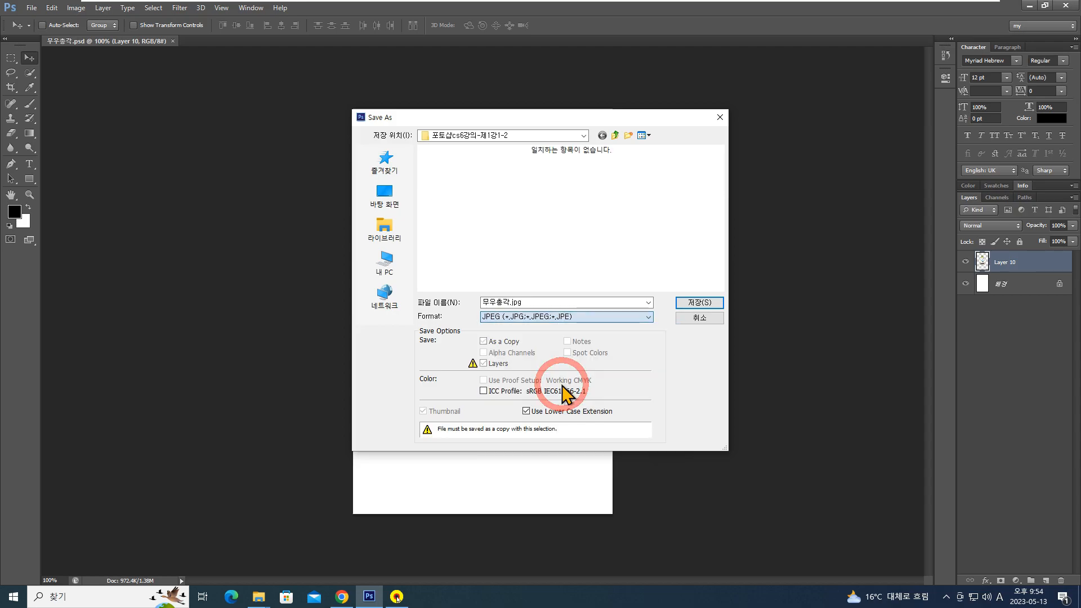
left_click(695, 304)
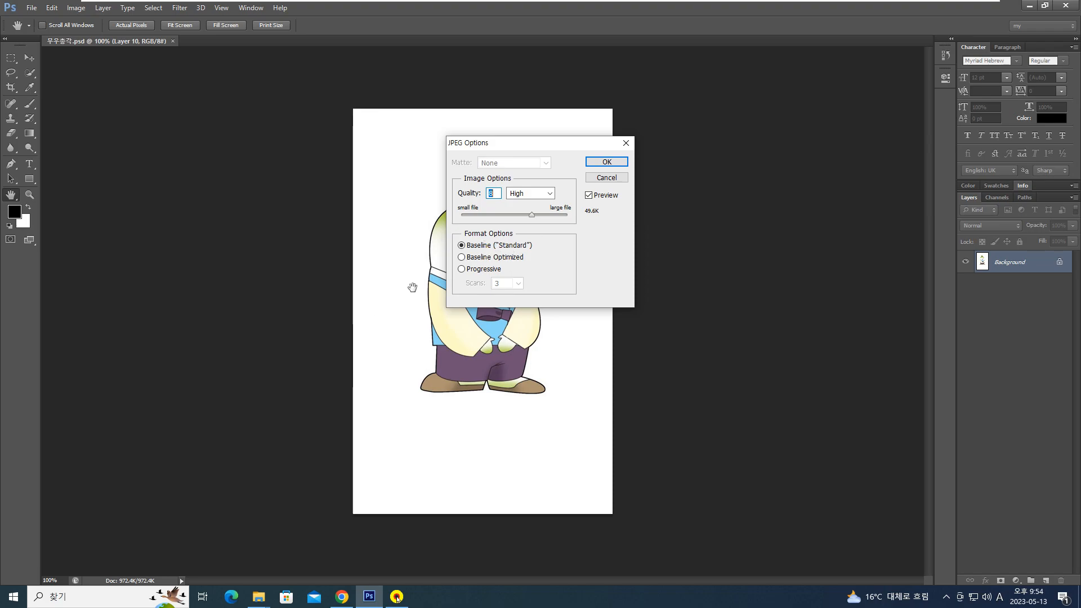
left_click(532, 215)
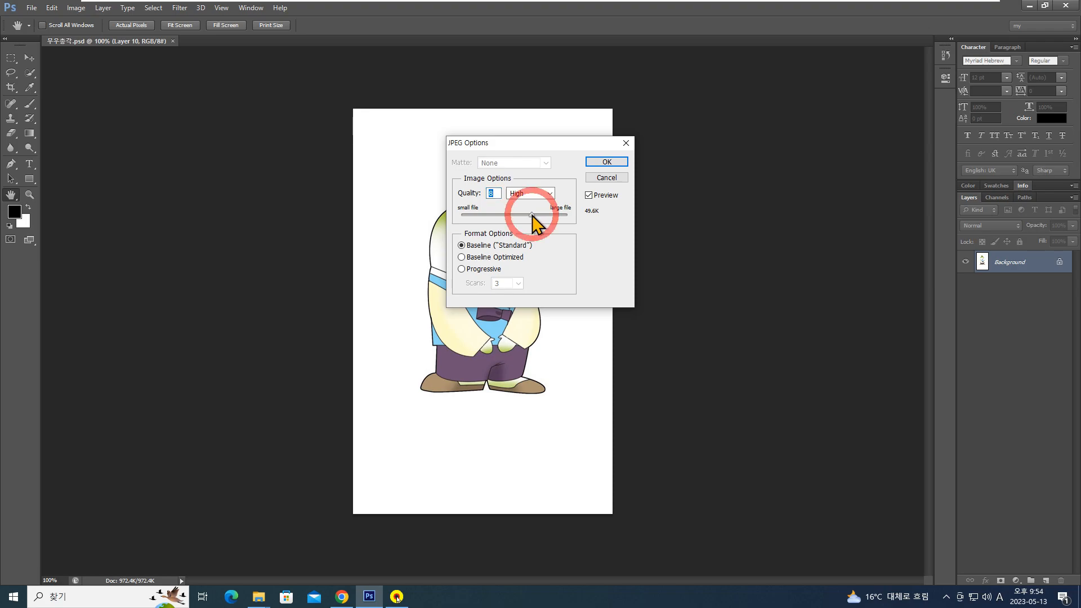
left_click_drag(531, 215, 552, 217)
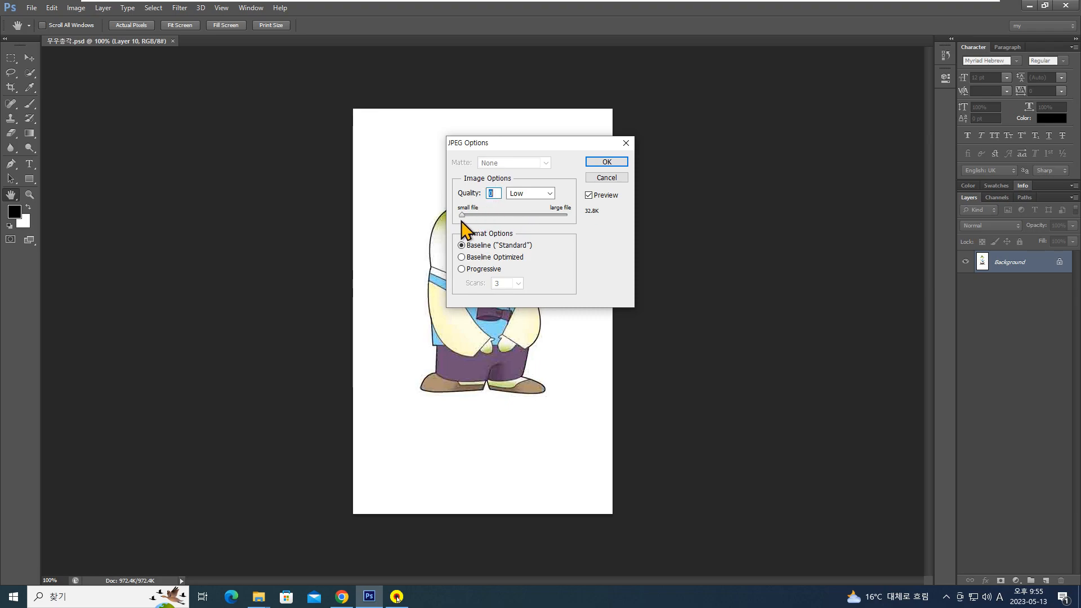
left_click(615, 162)
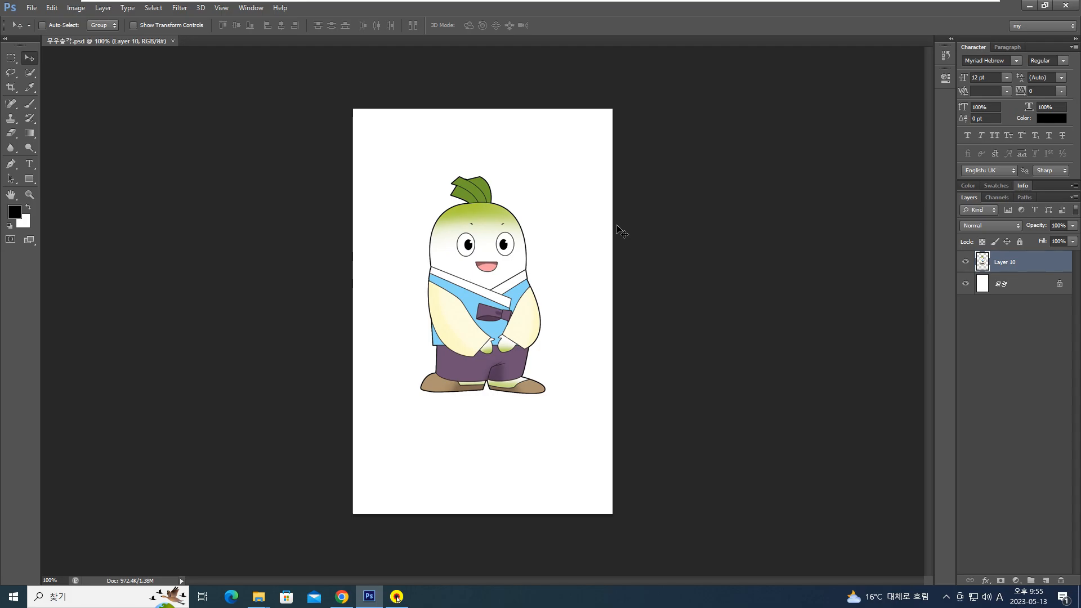
Save another JPEG copy named 무우총각2.jpg with image quality 12 (Maximum)
left_click(32, 8)
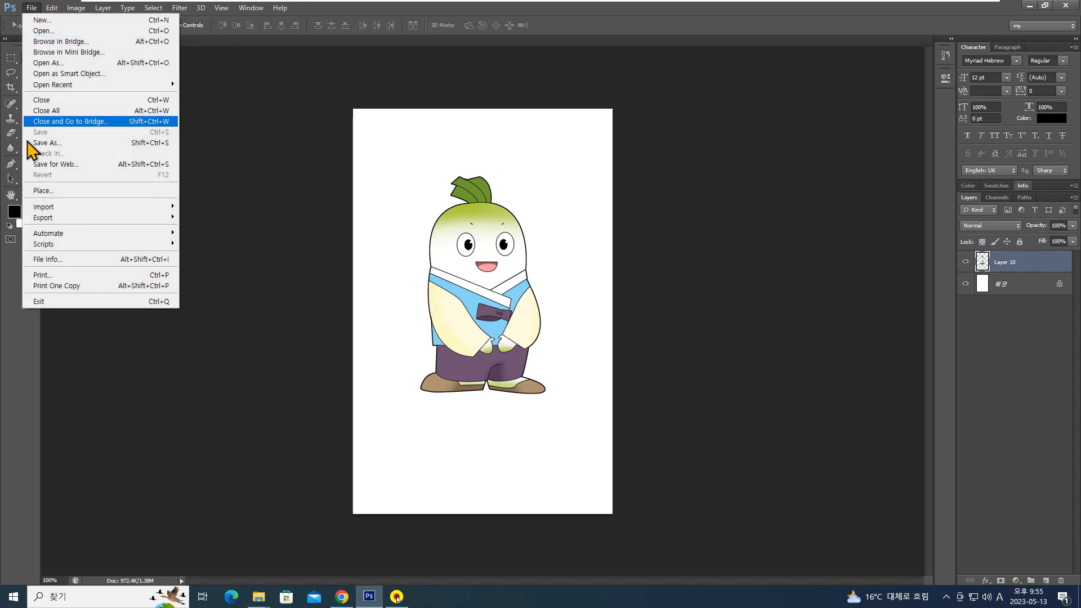
left_click(45, 143)
left_click(563, 316)
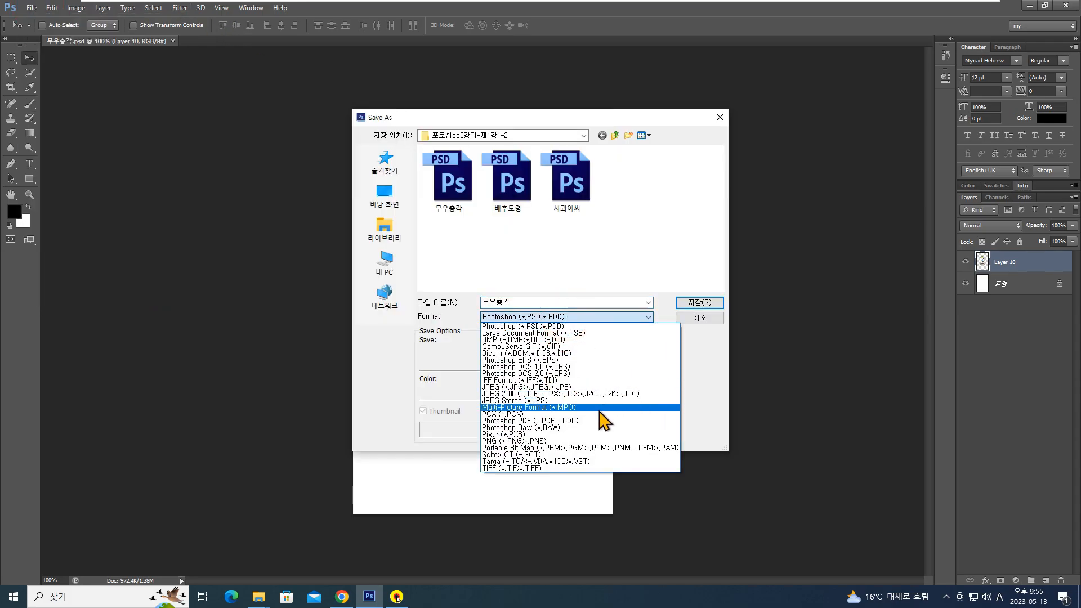
left_click(556, 386)
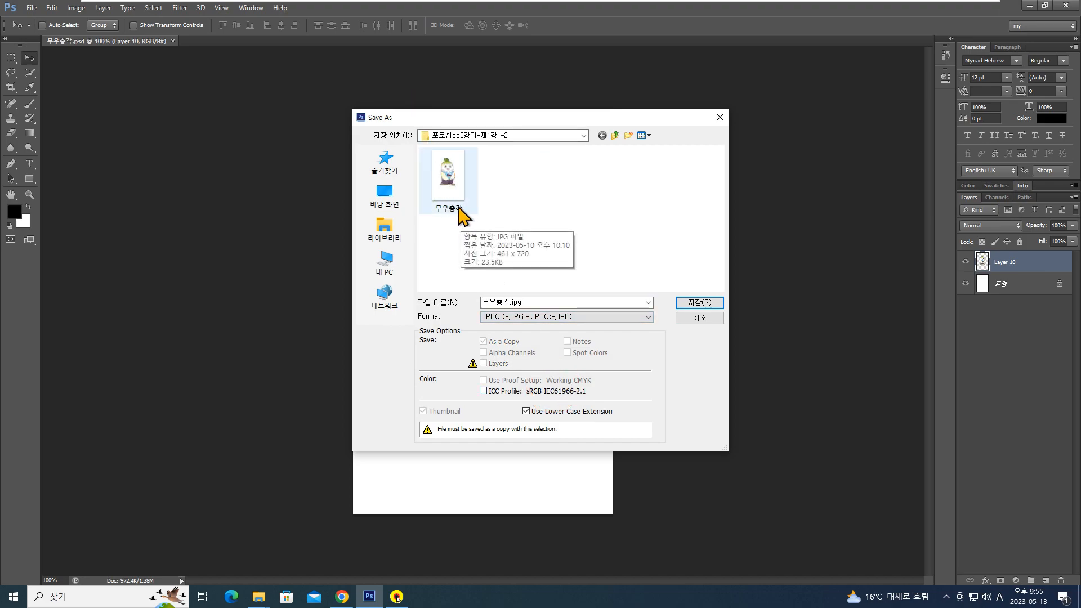
left_click(558, 302)
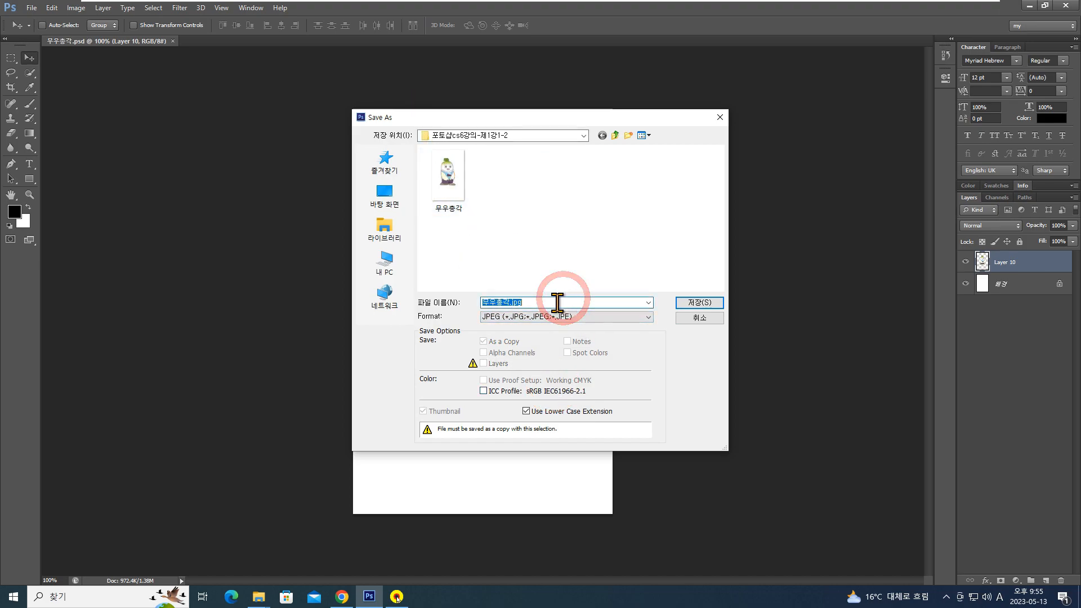
left_click(509, 302)
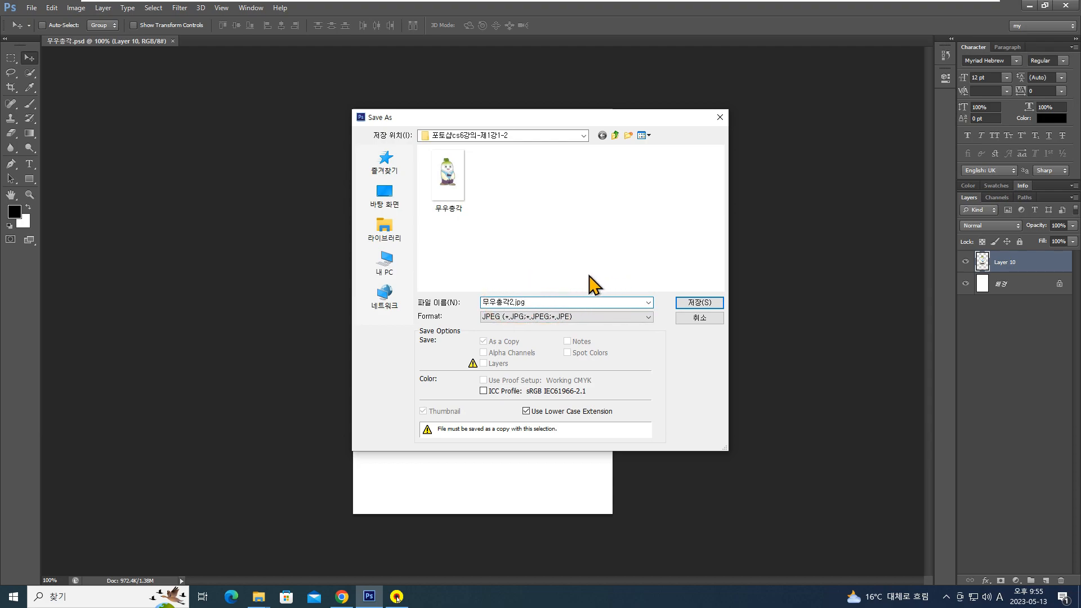
left_click(700, 306)
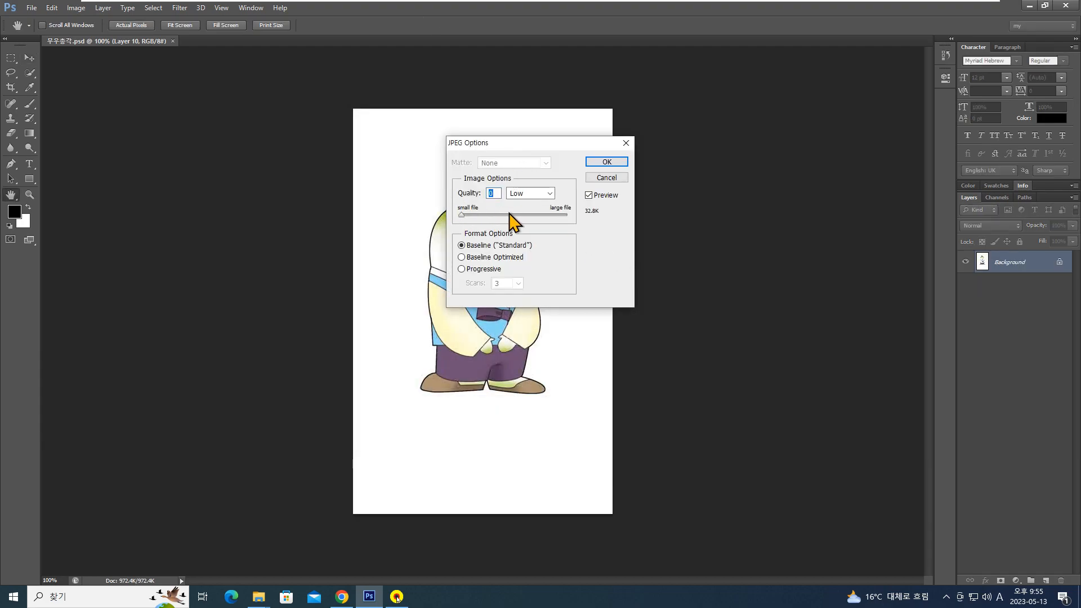
left_click_drag(461, 215, 602, 217)
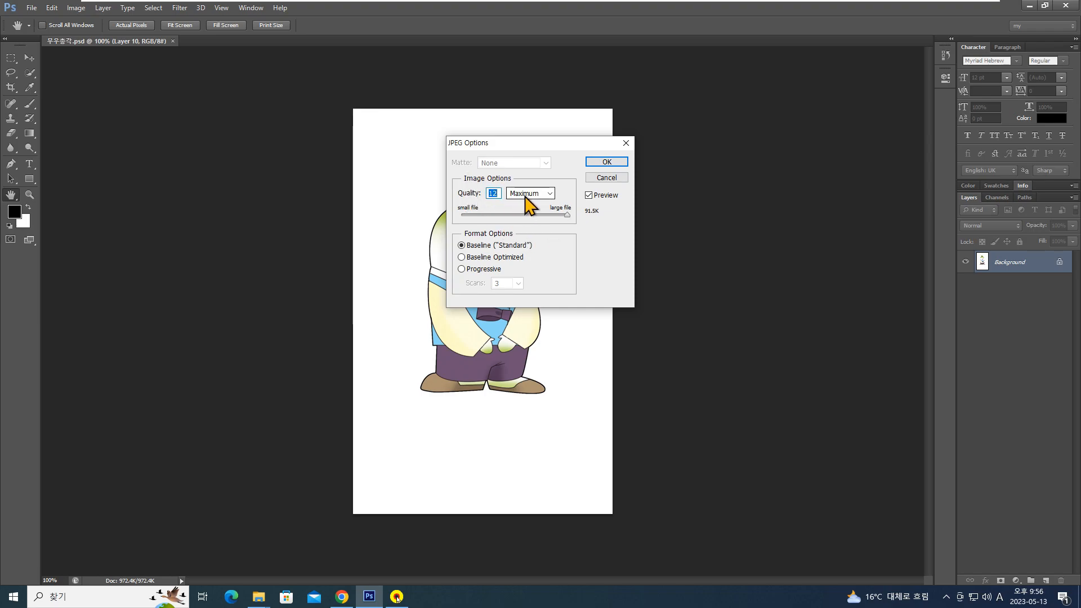
left_click(616, 163)
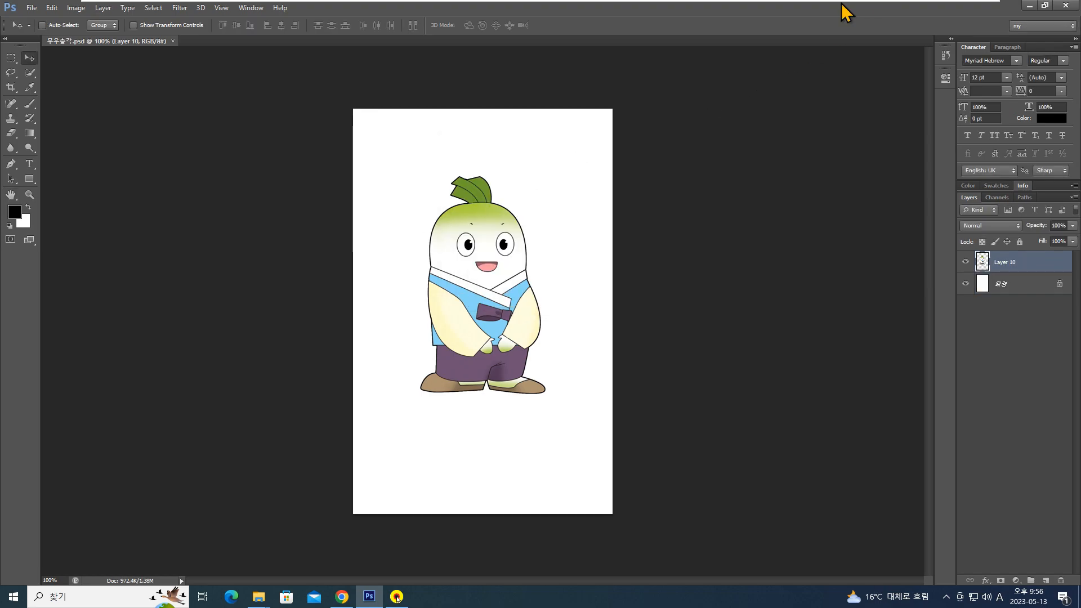
Place the Photoshop window beside the 포토샵cs6강의-제1강1-2 folder and open 무우총각.jpg and 무우총각2.jpg from it as separate documents
left_click(803, 152)
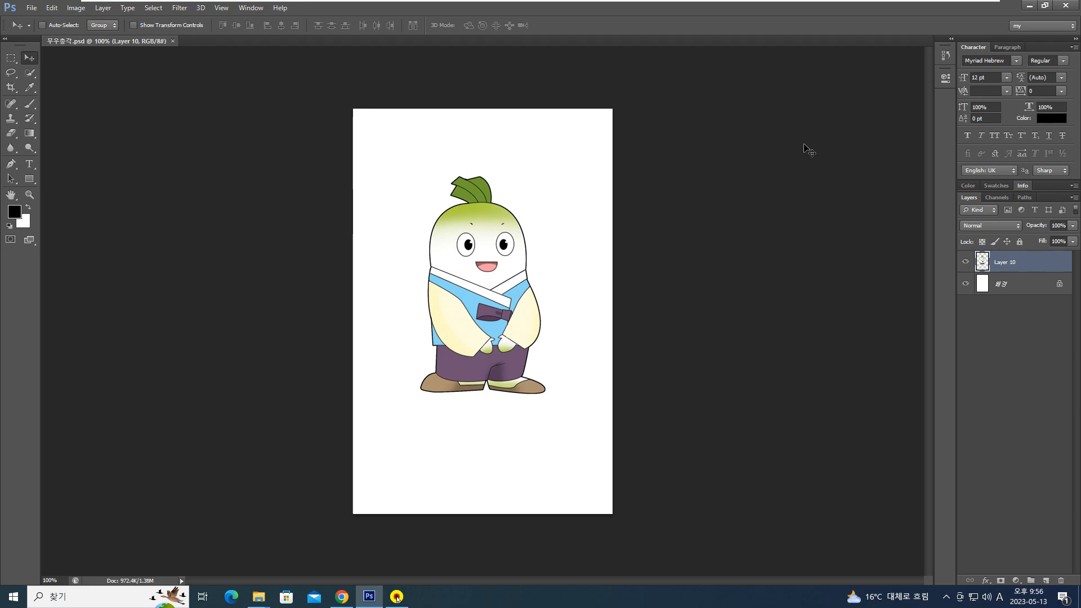
key("super")
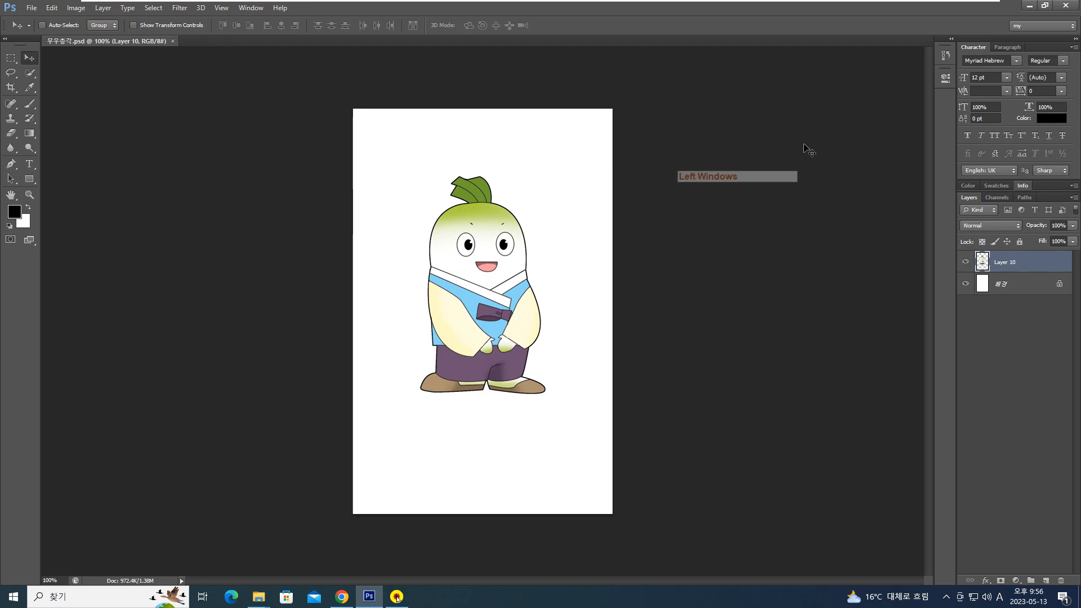
key("super+Left")
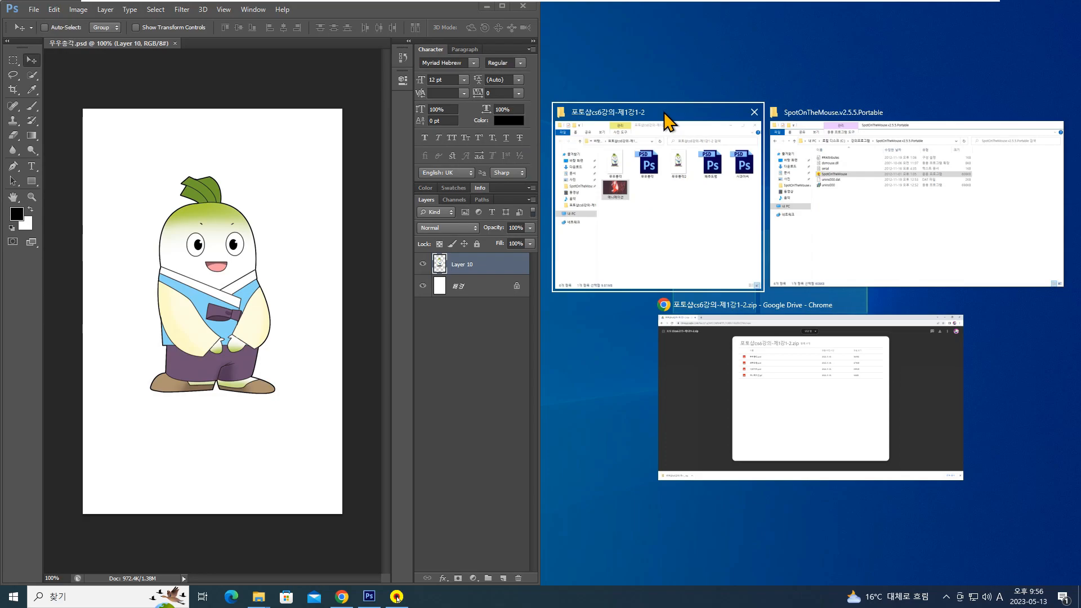
left_click(671, 222)
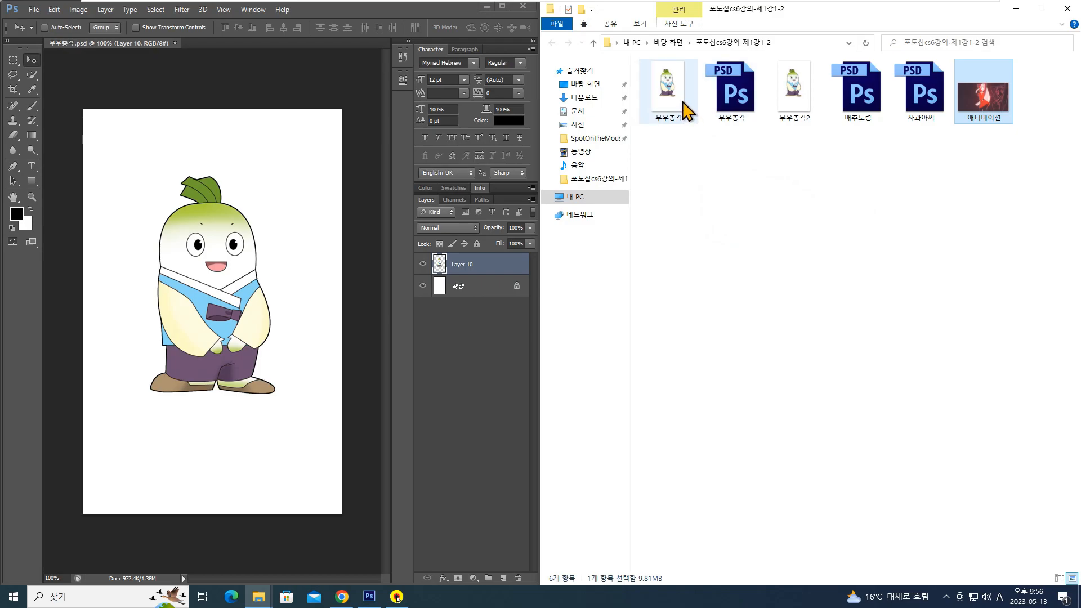
left_click_drag(684, 85, 287, 24)
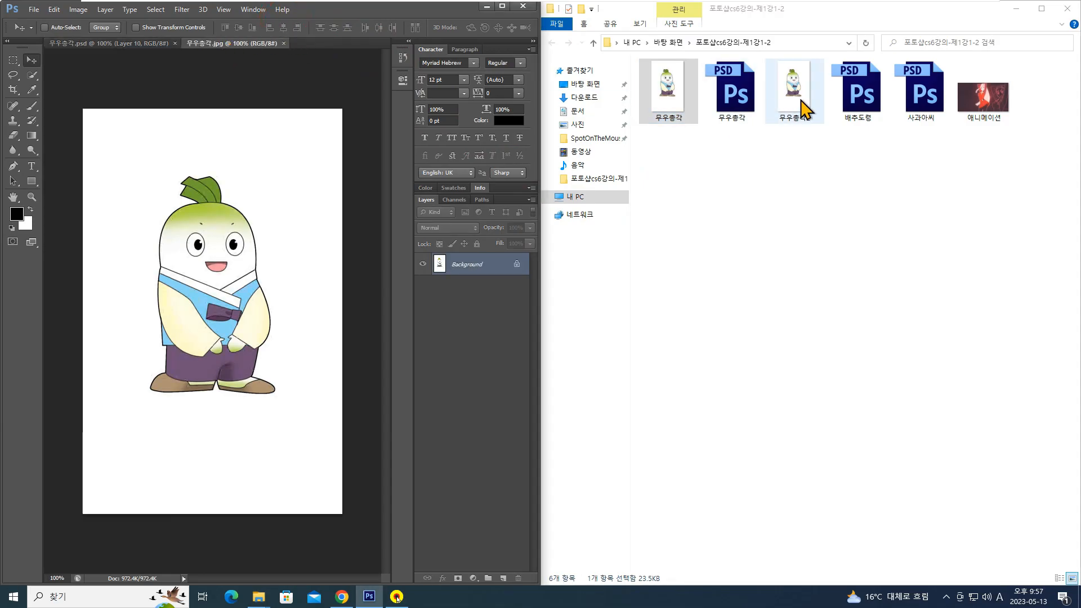
left_click_drag(796, 104, 353, 29)
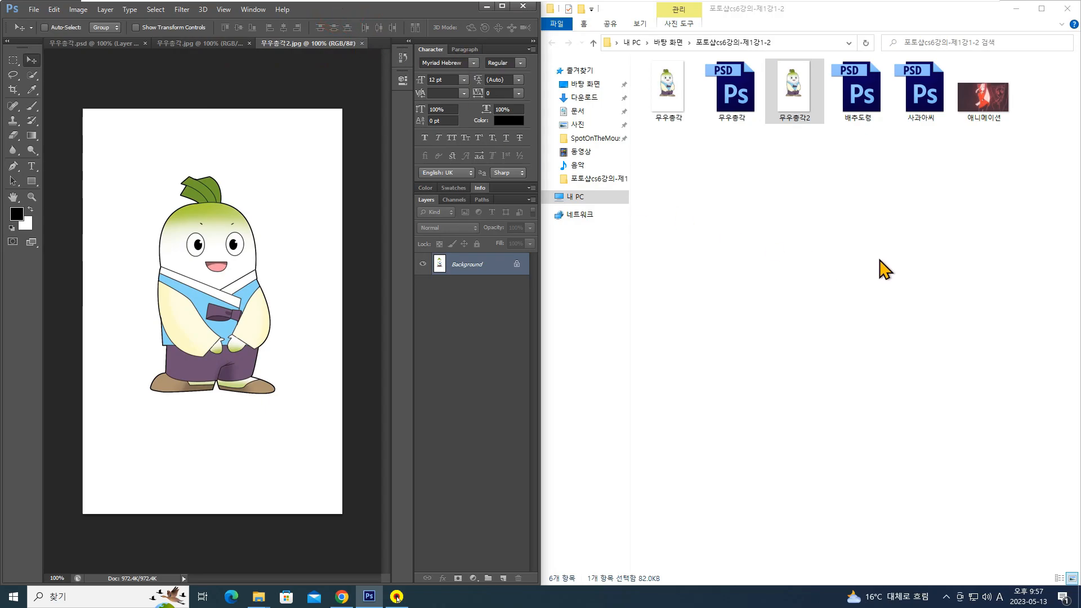
Maximize the Photoshop window and compare the image quality of 무우총각.jpg and 무우총각2.jpg by alternating between the two documents
key("super")
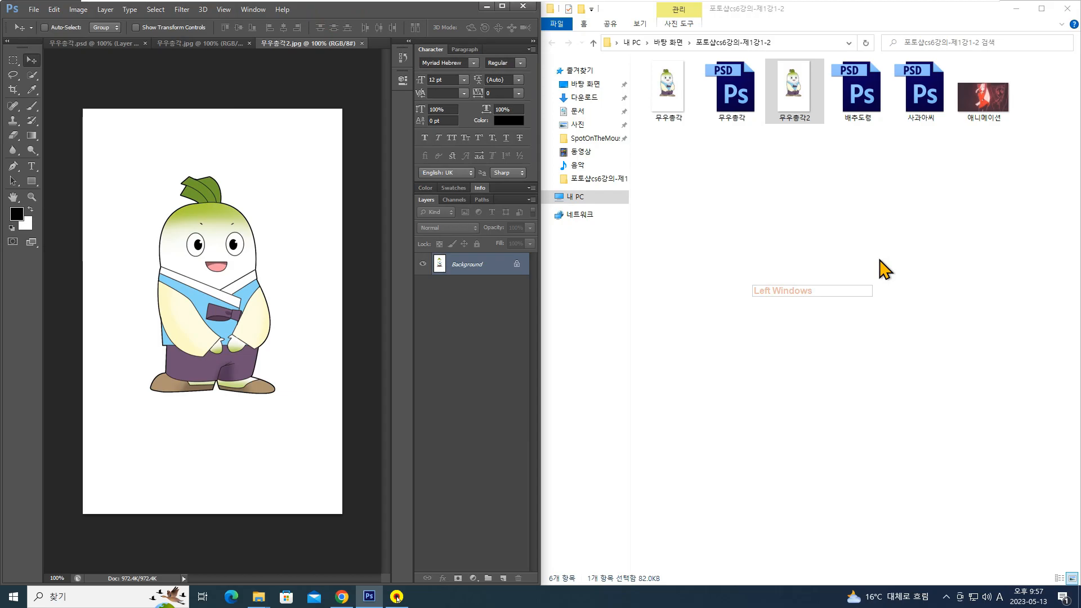
key("super+Up")
key("super+Up")
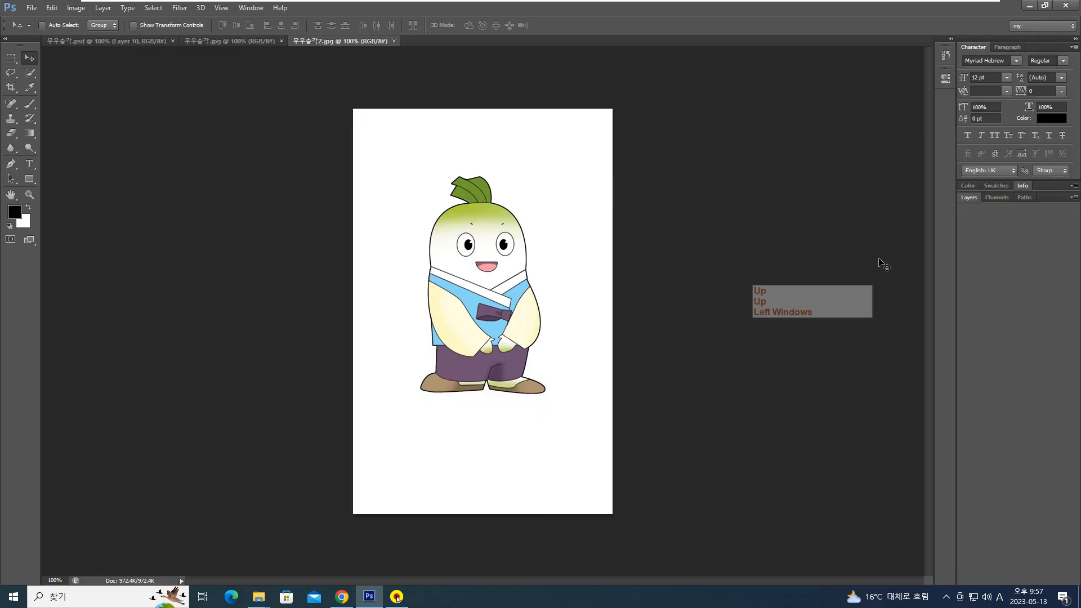
left_click(311, 44)
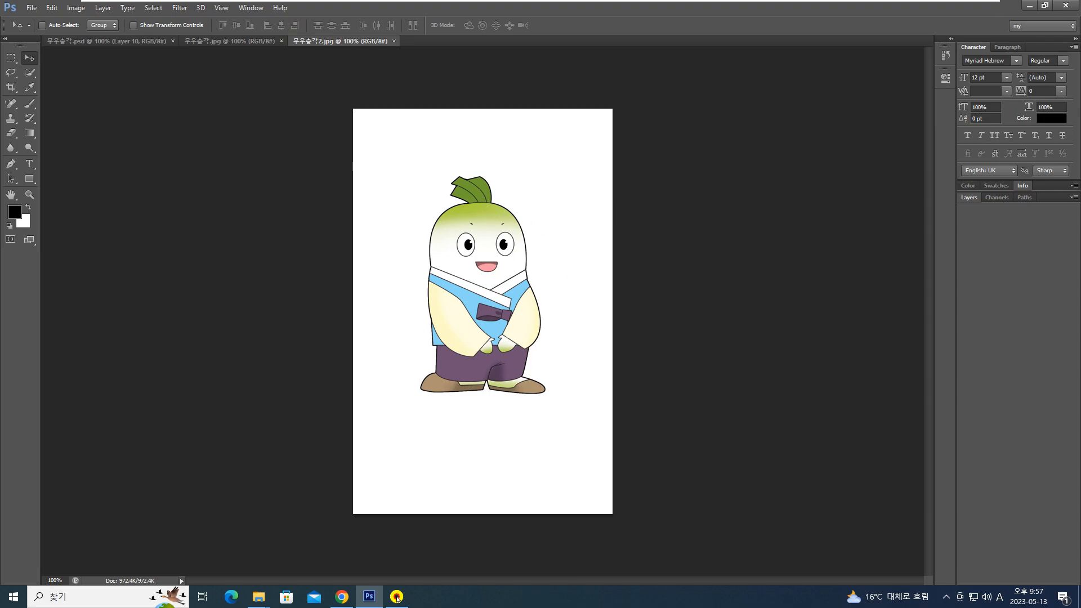
left_click(207, 41)
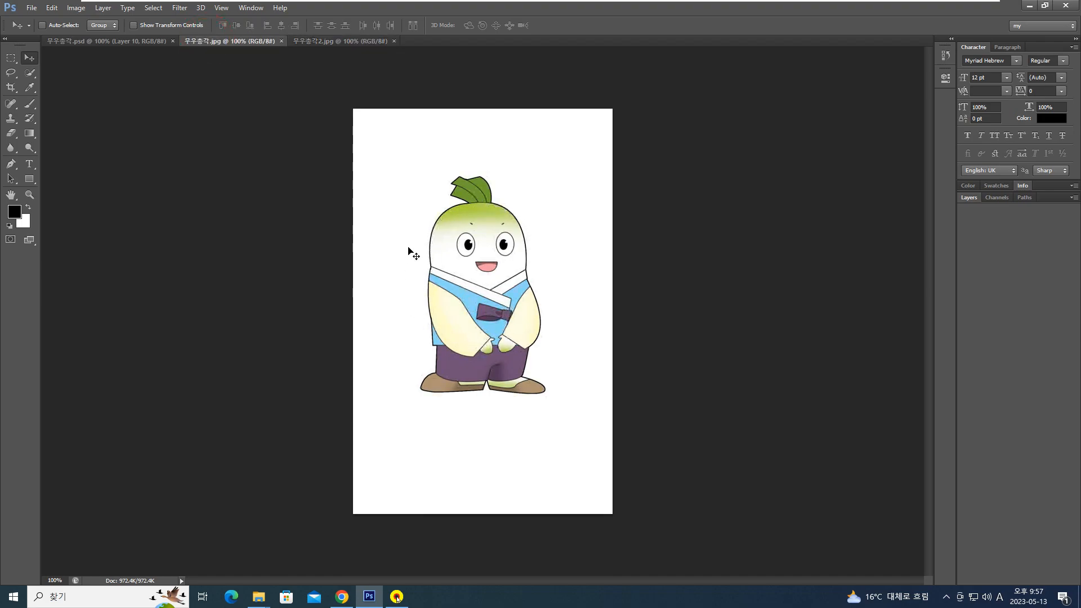
left_click(338, 41)
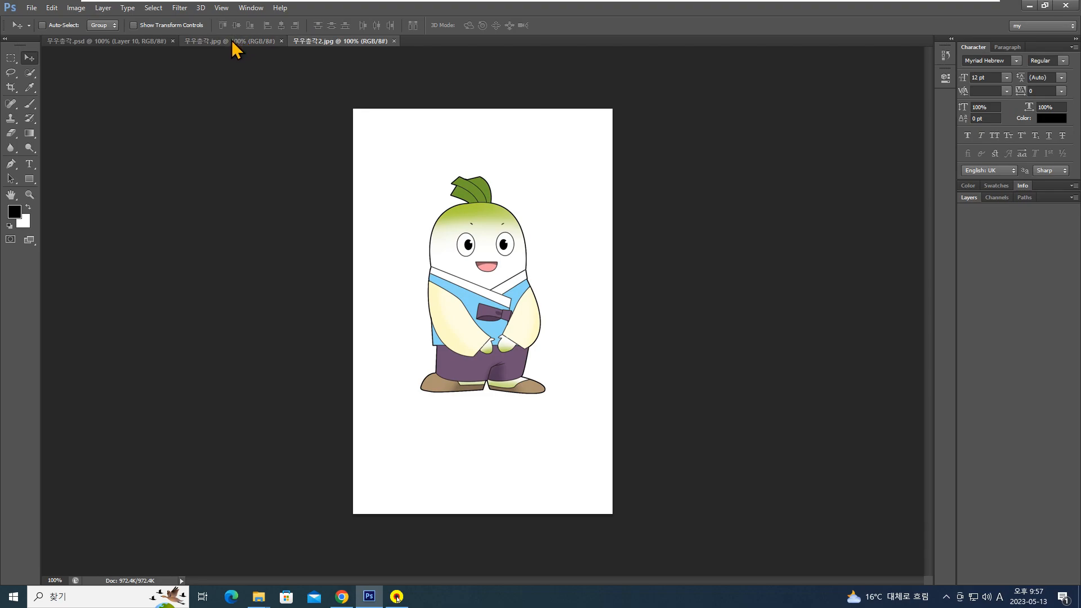
left_click(232, 40)
left_click(343, 40)
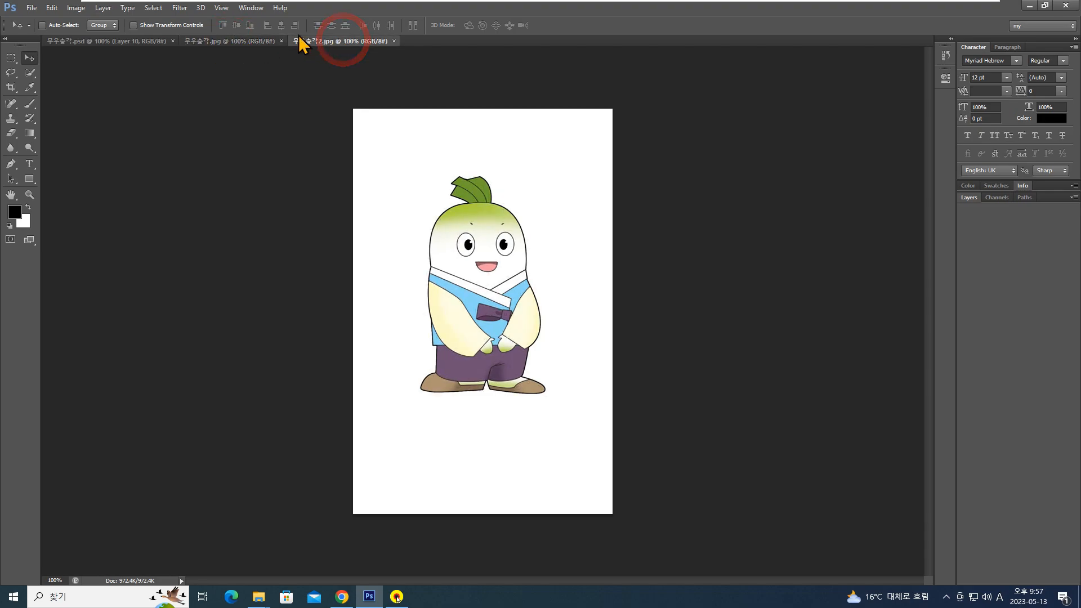
left_click(248, 41)
left_click(359, 42)
left_click(255, 41)
left_click(335, 41)
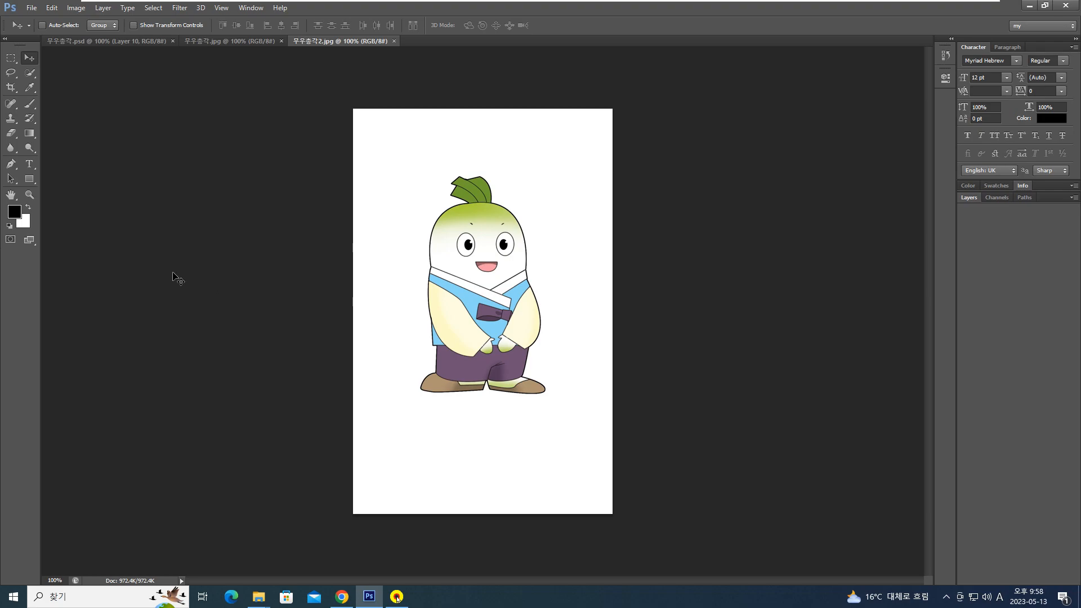
Set up another JPEG copy of 무우총각.psd in the 포토샵cs6강의-제1강1-2 folder, named 무우총각3
key("ctrl")
key("shift")
left_click(103, 42)
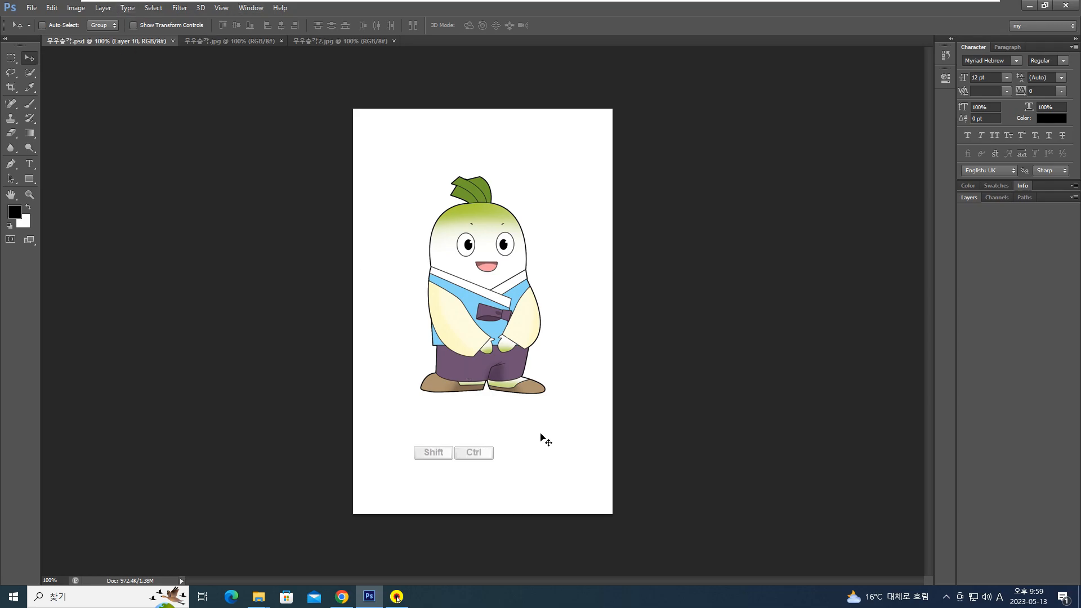
key("ctrl+shift+s")
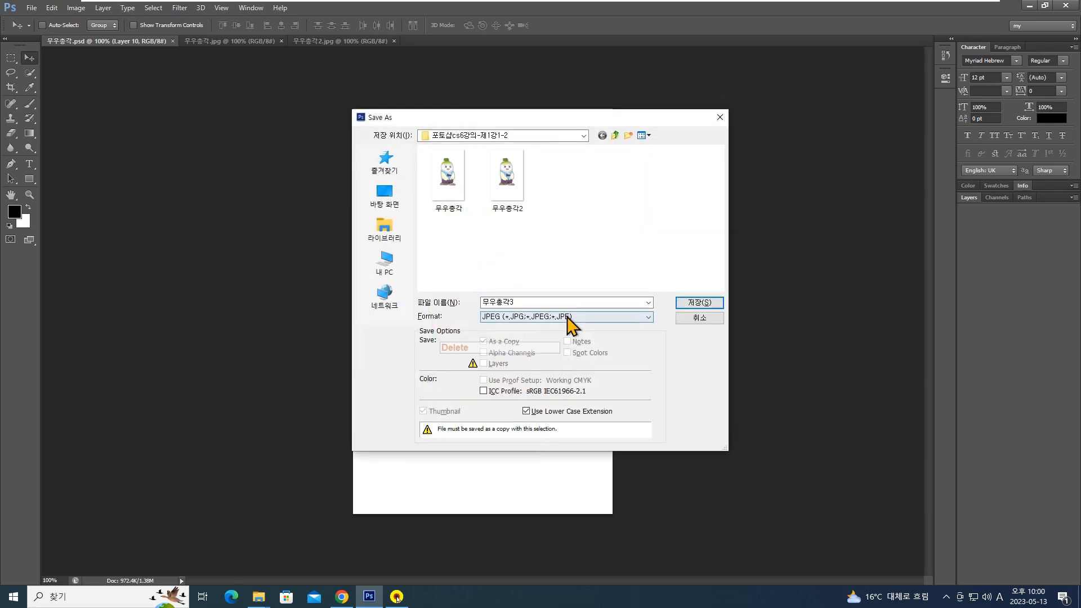
left_click(569, 317)
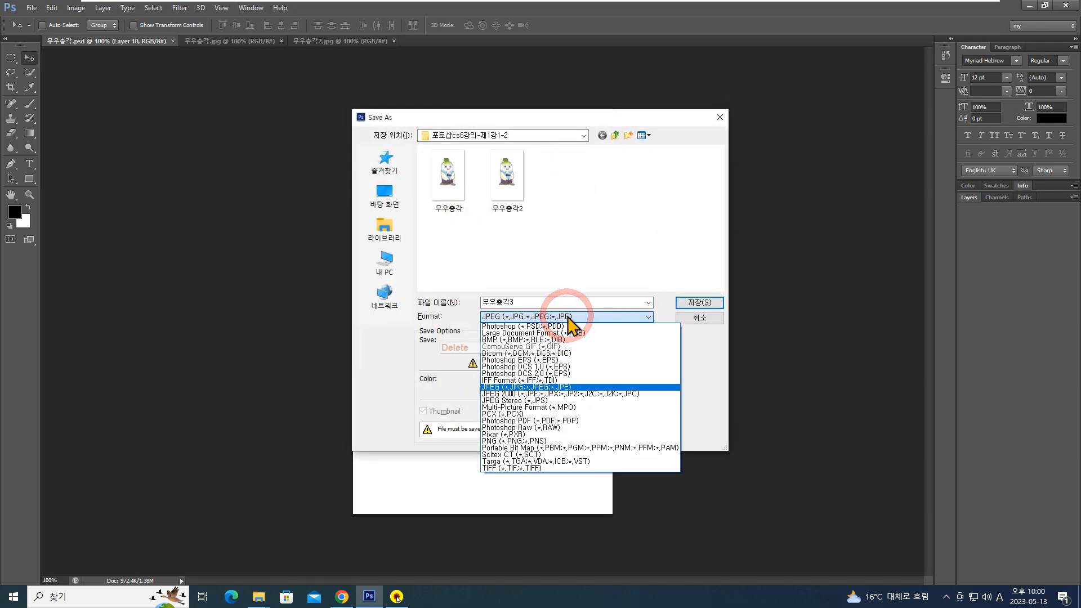
left_click(555, 387)
double_click(519, 303)
left_click(518, 303)
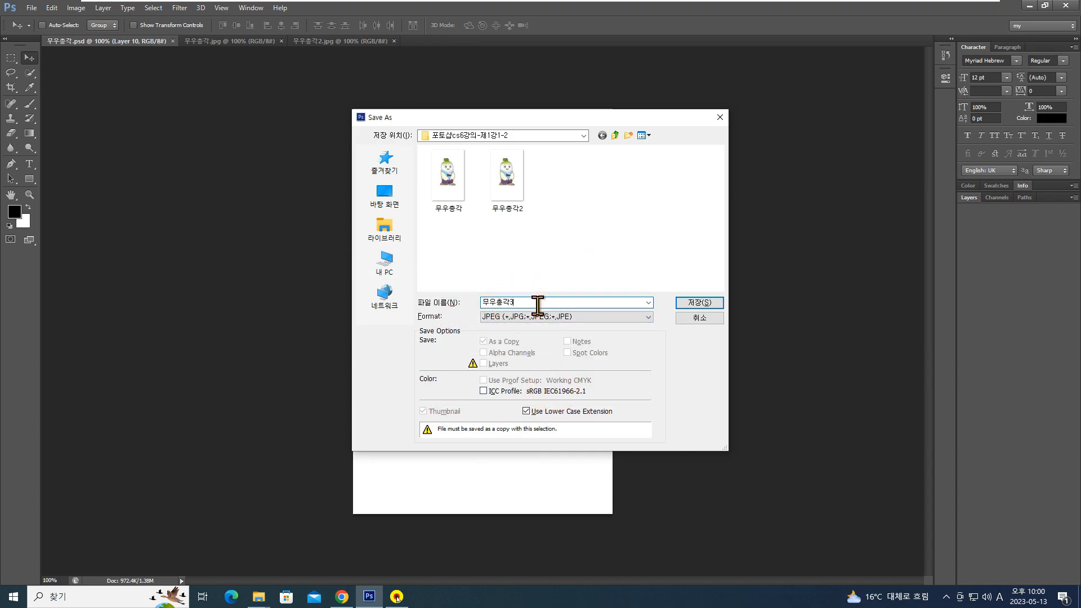
key("BackSpace")
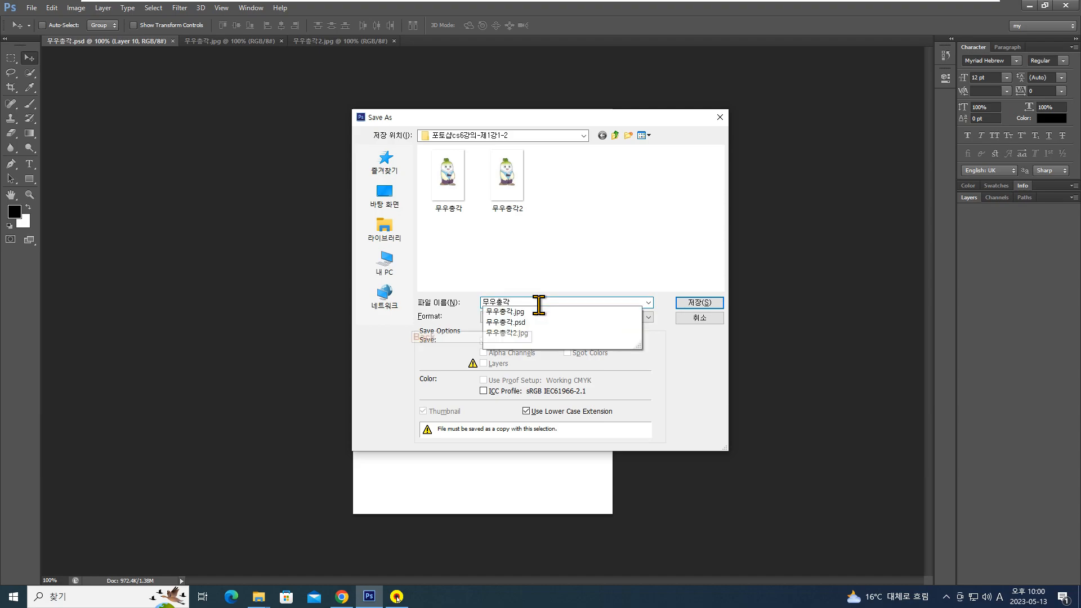
left_click(539, 304)
Save the 무우총각3 JPEG copy with image quality 9 (High)
left_click(693, 302)
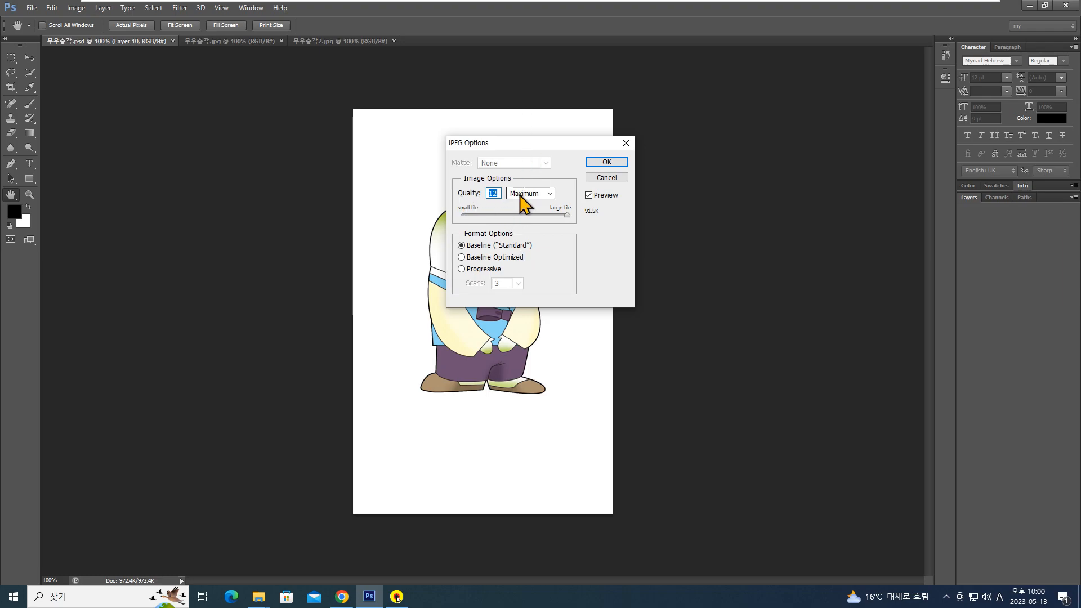
left_click(542, 215)
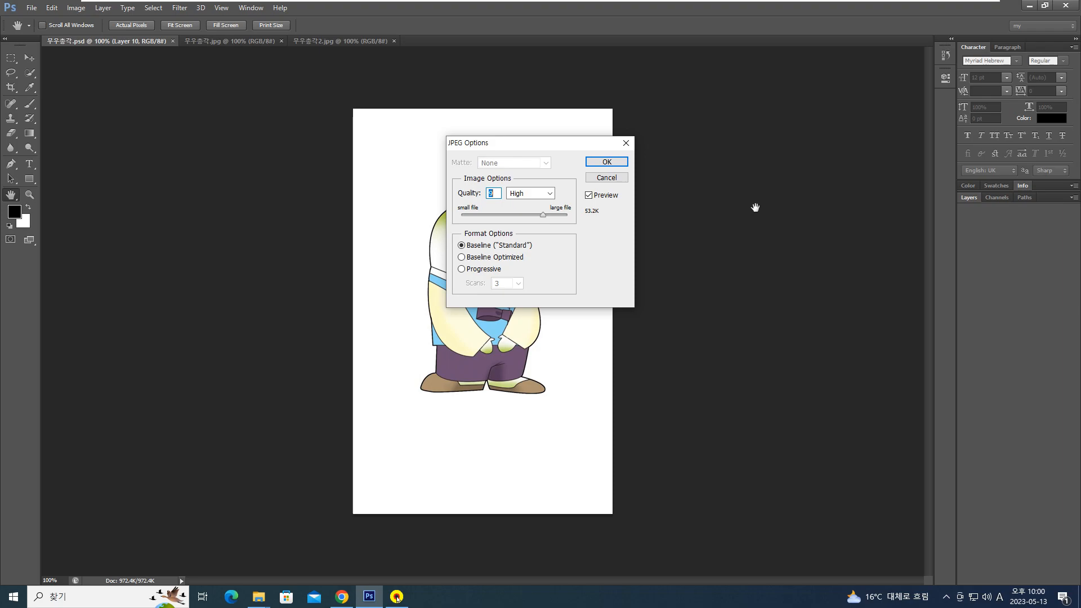
key("Return")
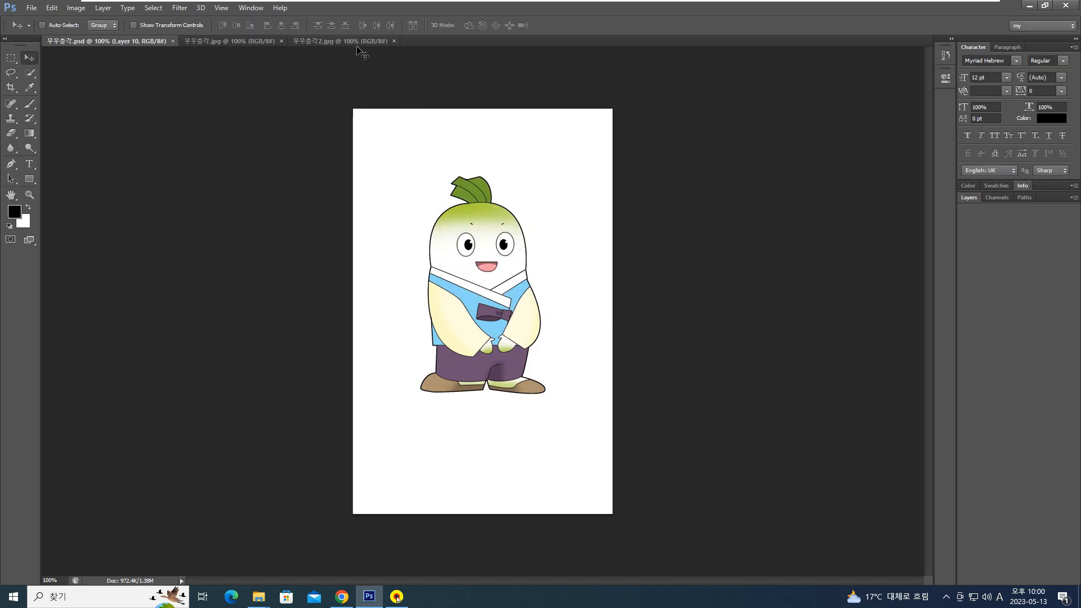
Place the Photoshop window beside the 포토샵cs6강의-제1강1-2 folder and open 무우총각3.jpg from it as a separate document
left_click(801, 290)
key("super")
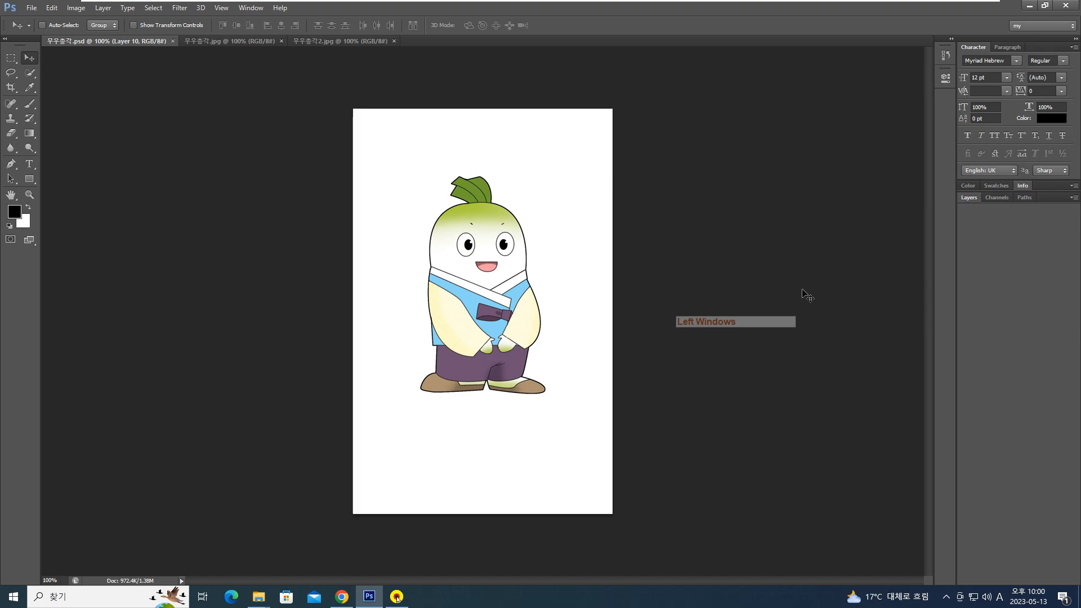
key("super+Left")
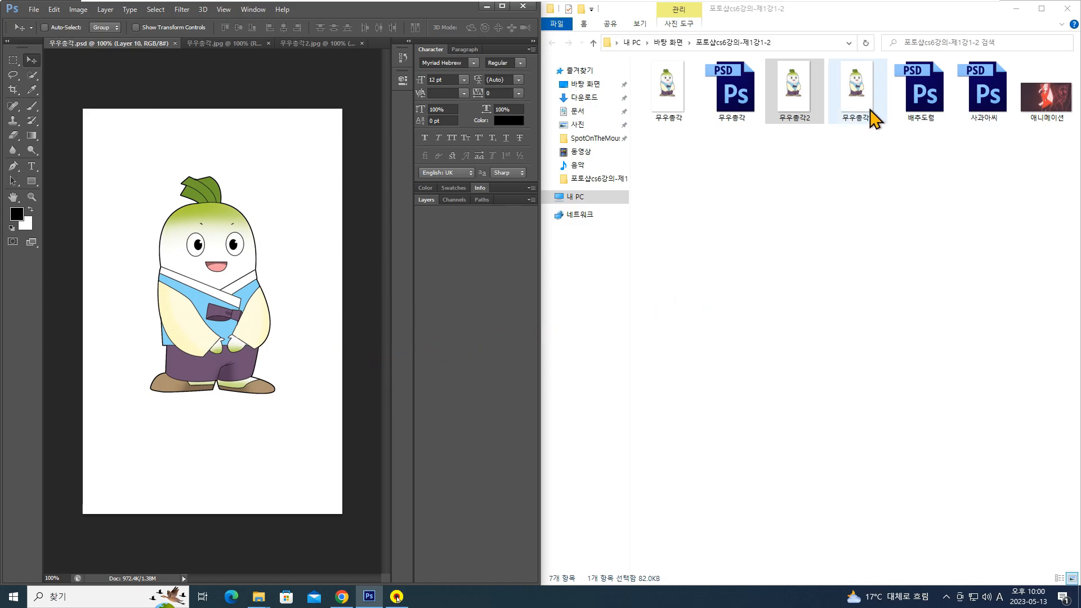
left_click_drag(861, 90, 366, 37)
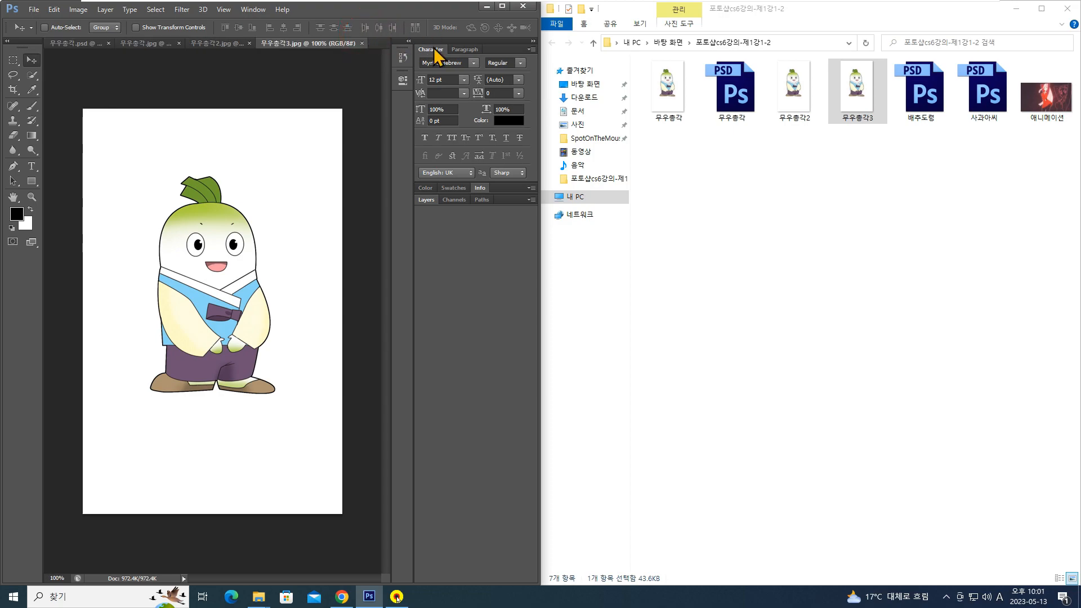
Maximize the Photoshop window and reorder the open documents so 무우총각3.jpg sits between 무우총각.jpg and 무우총각2.jpg
left_click(367, 7)
left_click(343, 9)
key("super")
key("super+Up")
key("super+Up")
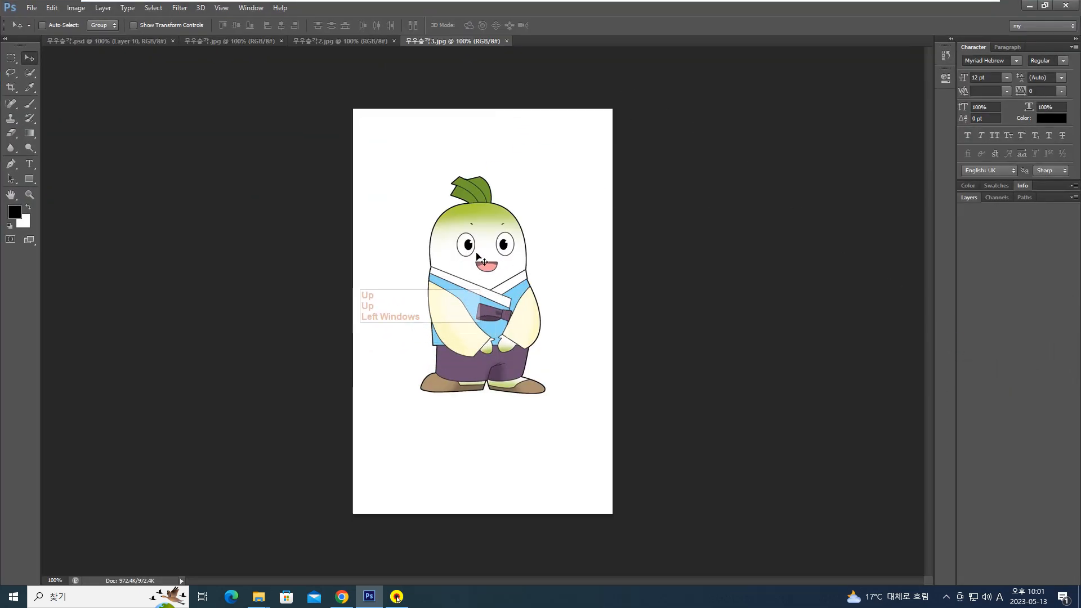
left_click_drag(460, 41, 349, 38)
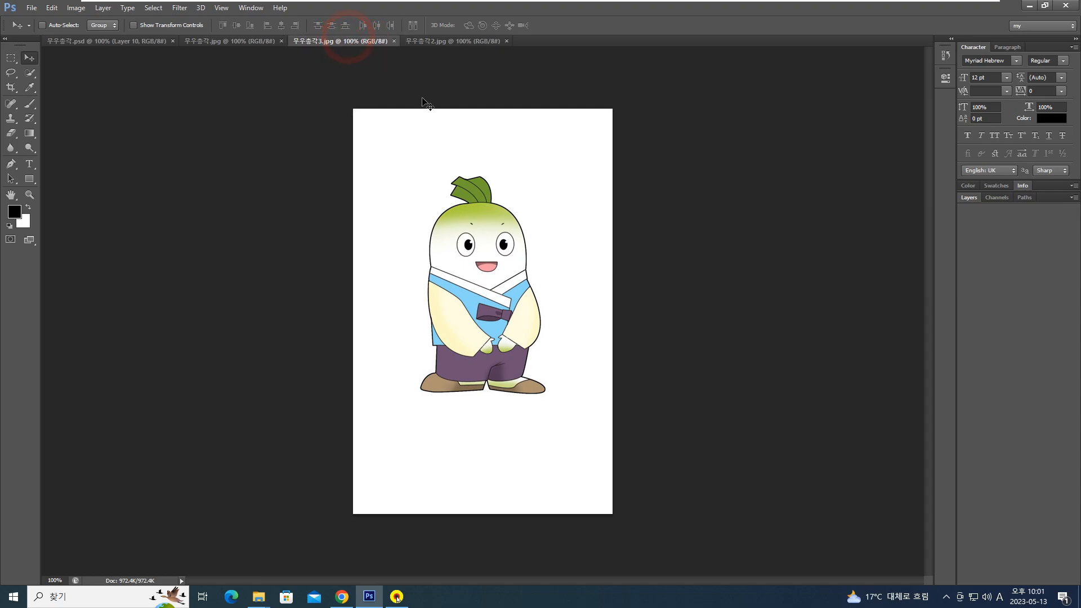
Compare the image quality of 무우총각3.jpg with 무우총각.jpg and with 무우총각2.jpg by alternating between the documents
left_click(249, 41)
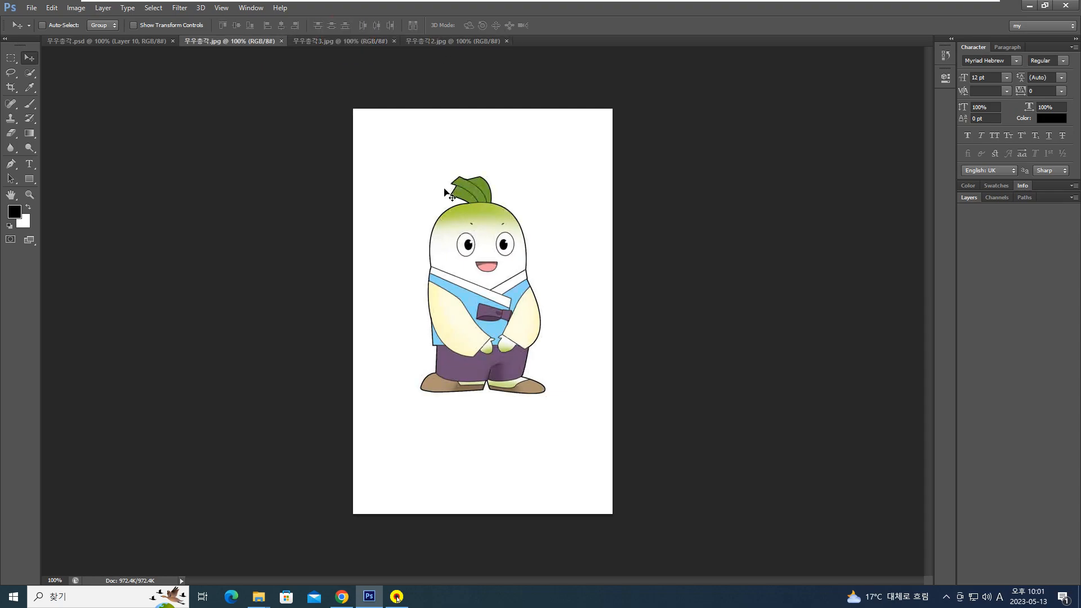
left_click(330, 39)
left_click(241, 41)
left_click(317, 41)
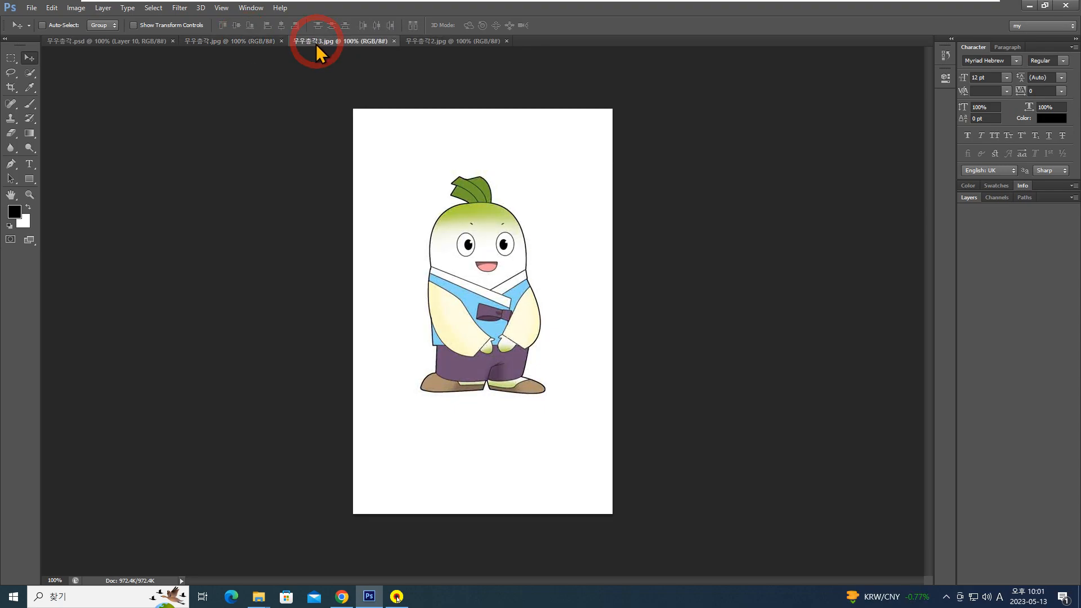
left_click(245, 43)
left_click(320, 41)
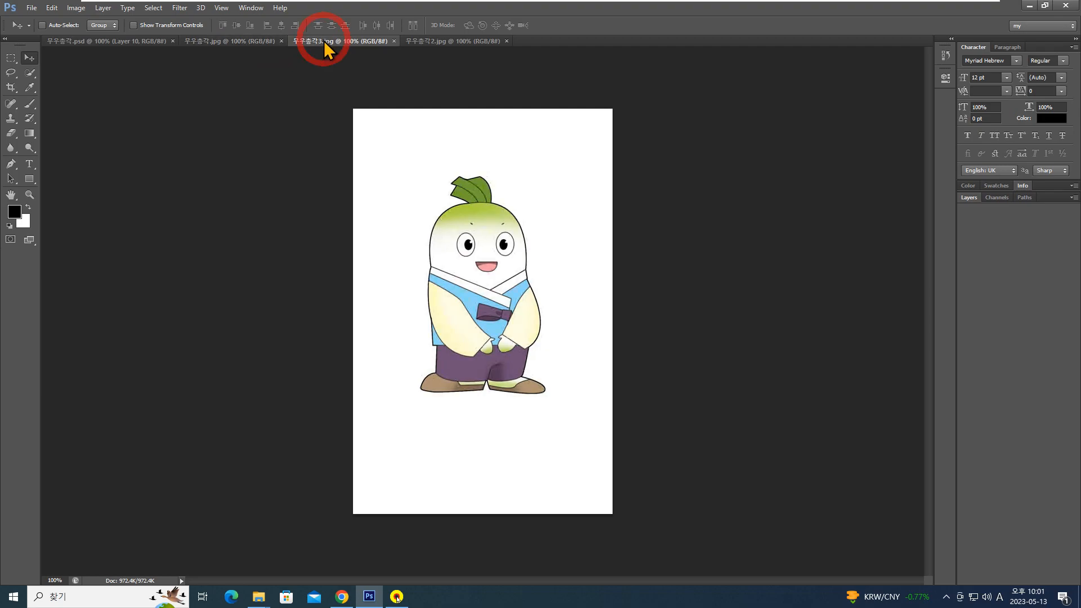
left_click(438, 40)
left_click(377, 41)
left_click(417, 42)
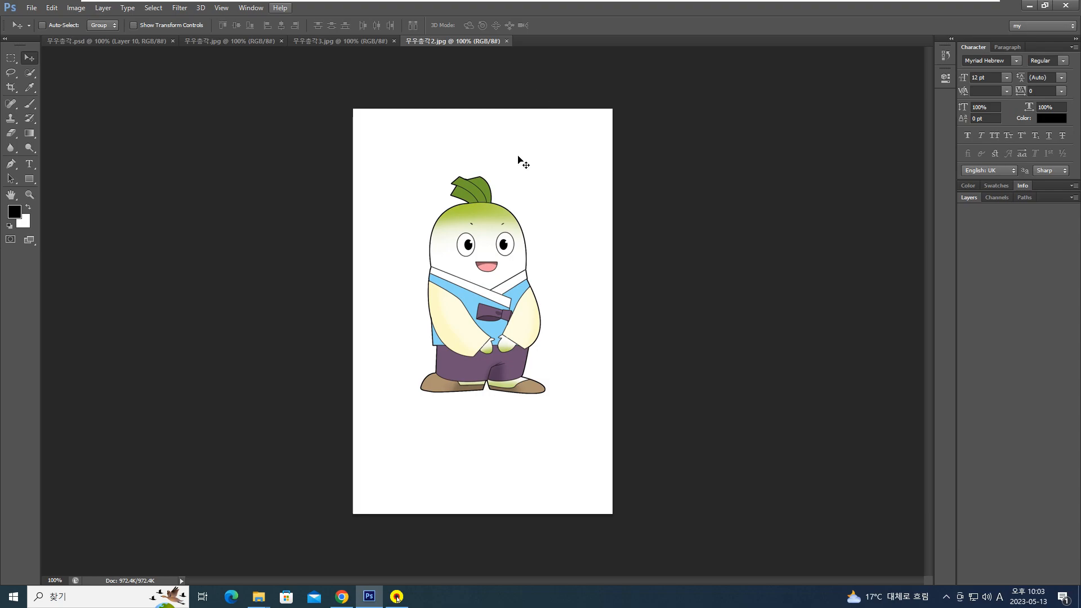
Close only the 무우총각2.jpg document
key("ctrl")
key("ctrl+w")
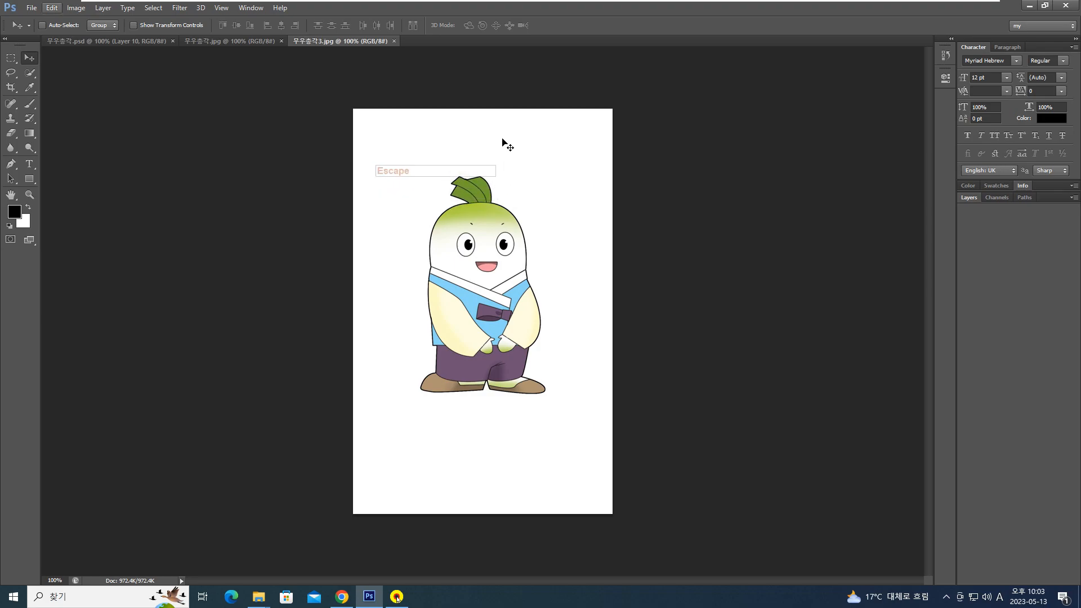
key("ctrl+z")
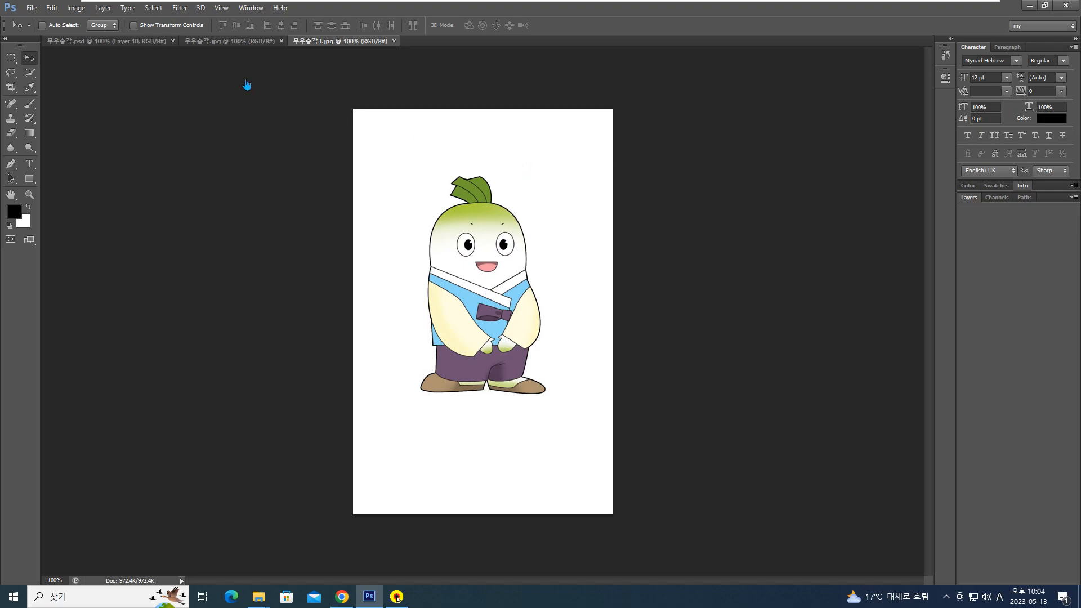
Move the character in 무우총각.psd up and to the left, and close all open documents at once without saving that change
left_click(134, 45)
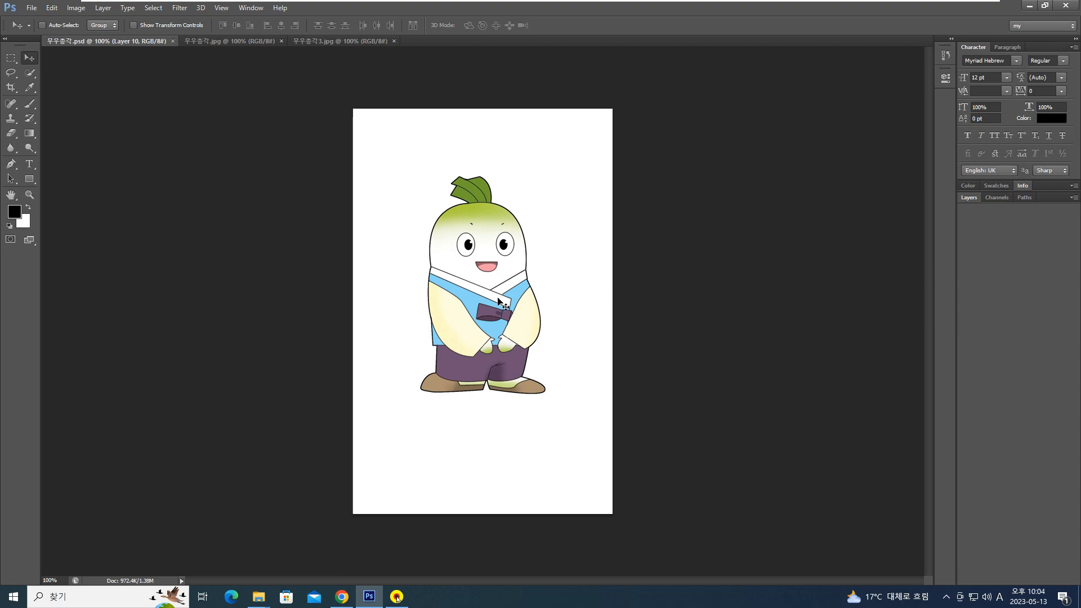
left_click_drag(498, 303, 473, 242)
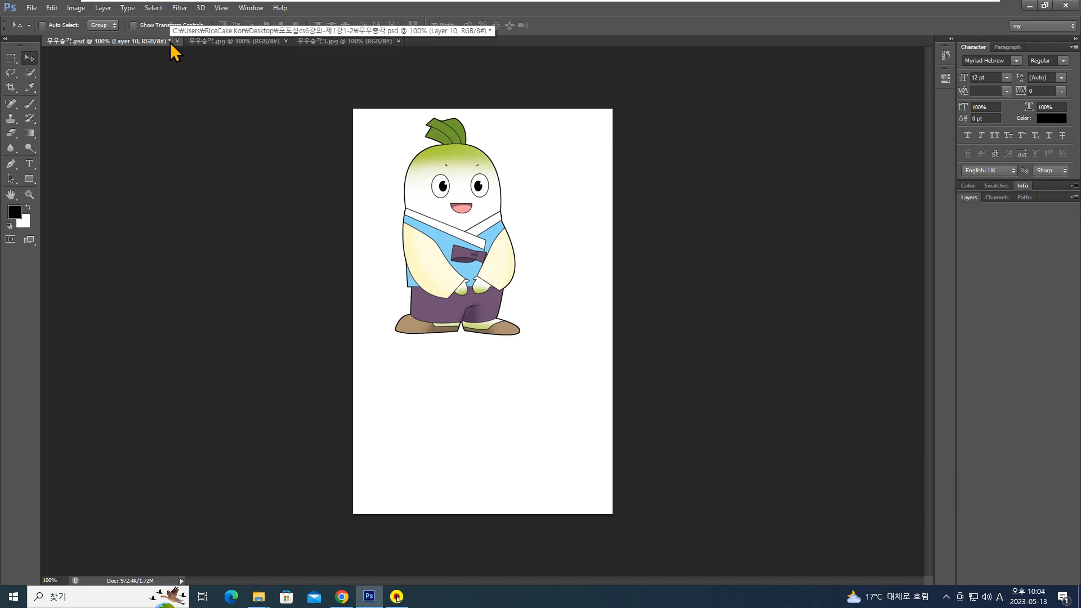
left_click(352, 40)
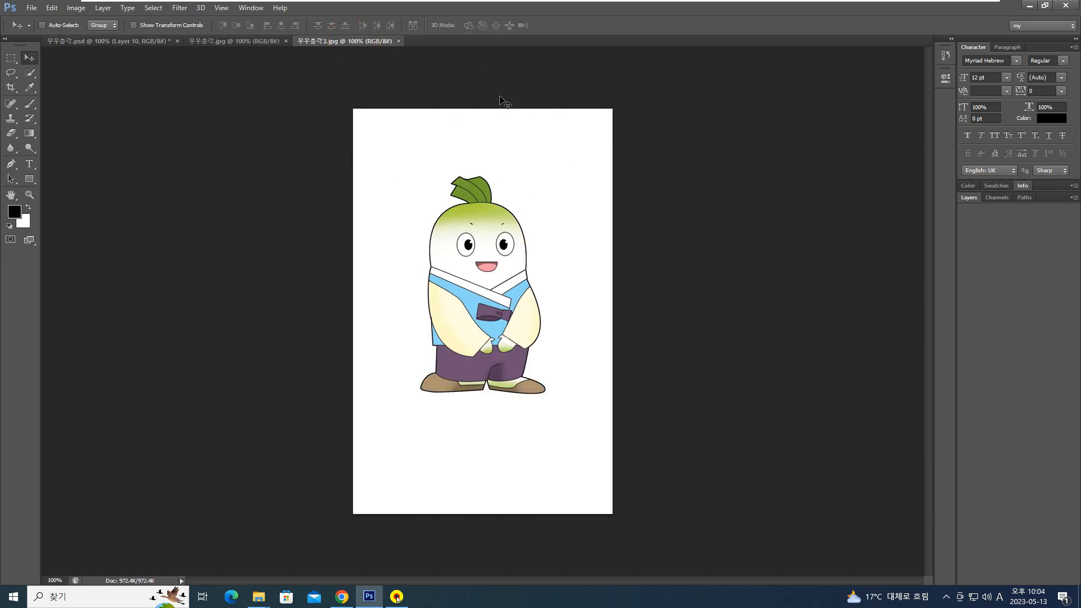
key("ctrl+alt")
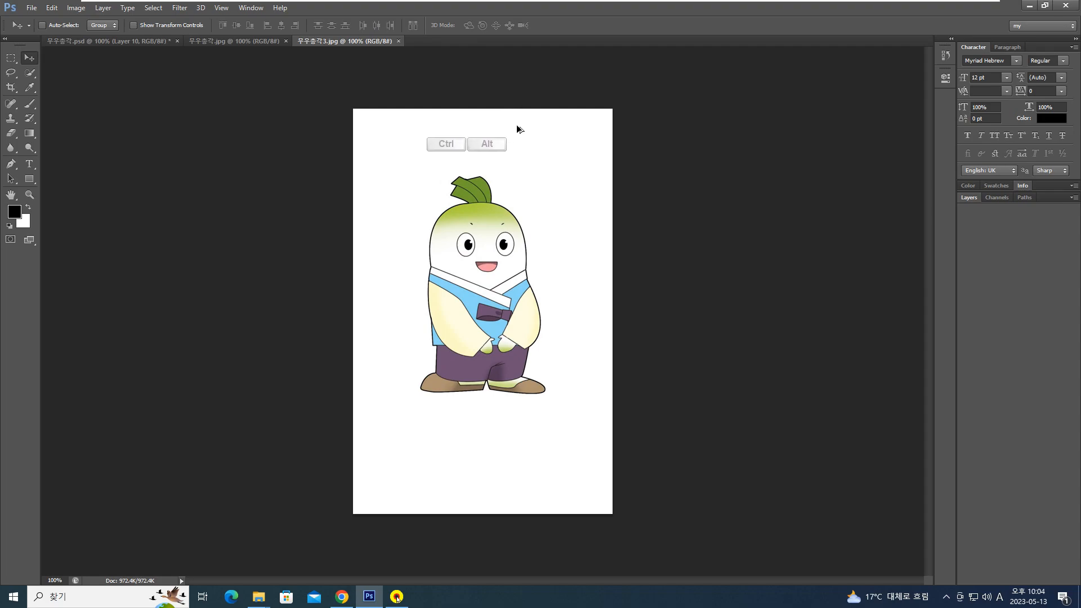
key("ctrl+alt+w")
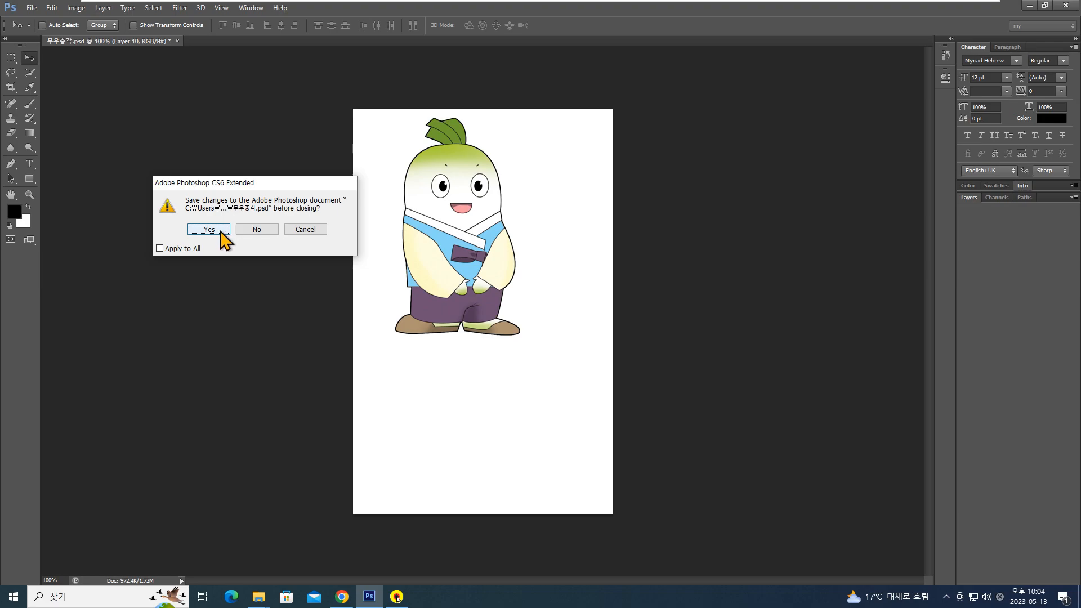
left_click(258, 229)
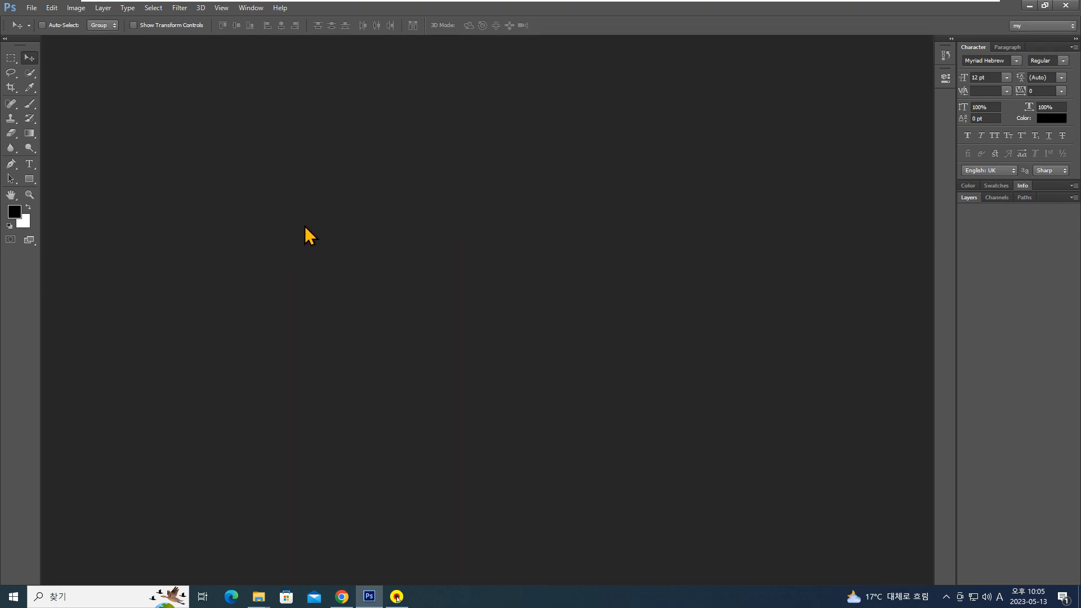
Open 배추도령.psd from the 포토샵cs6강의-제1강1-2 folder and display its layers
left_click(32, 7)
key("Escape")
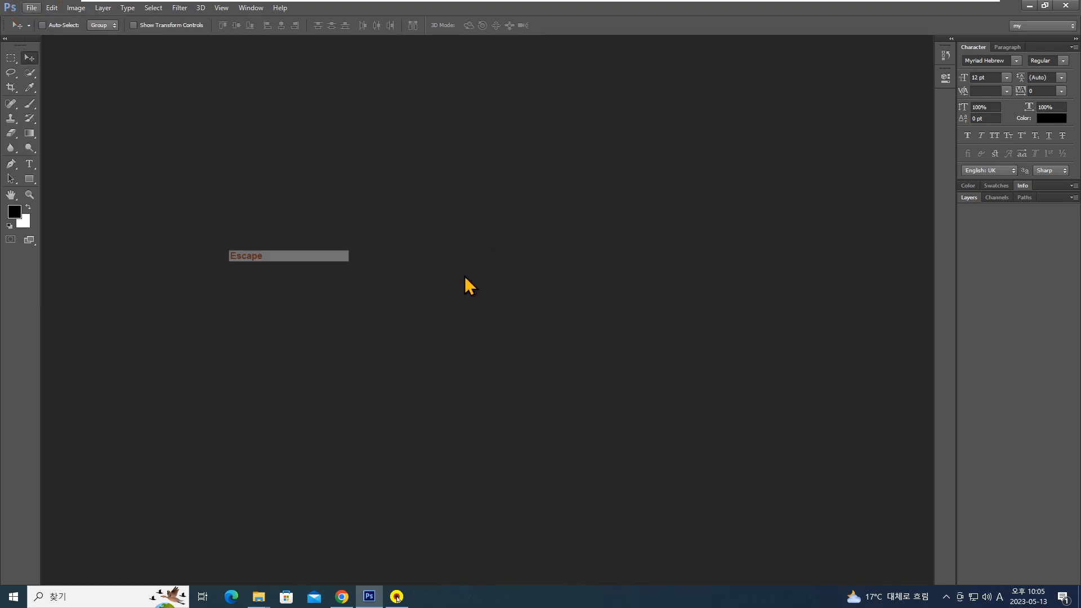
key("ctrl+o")
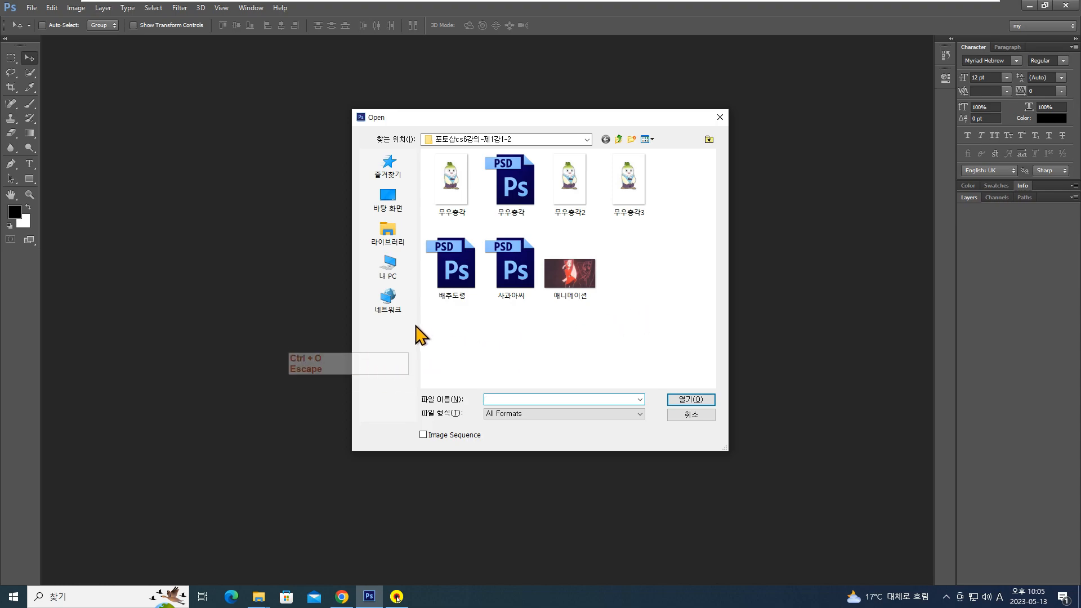
double_click(456, 284)
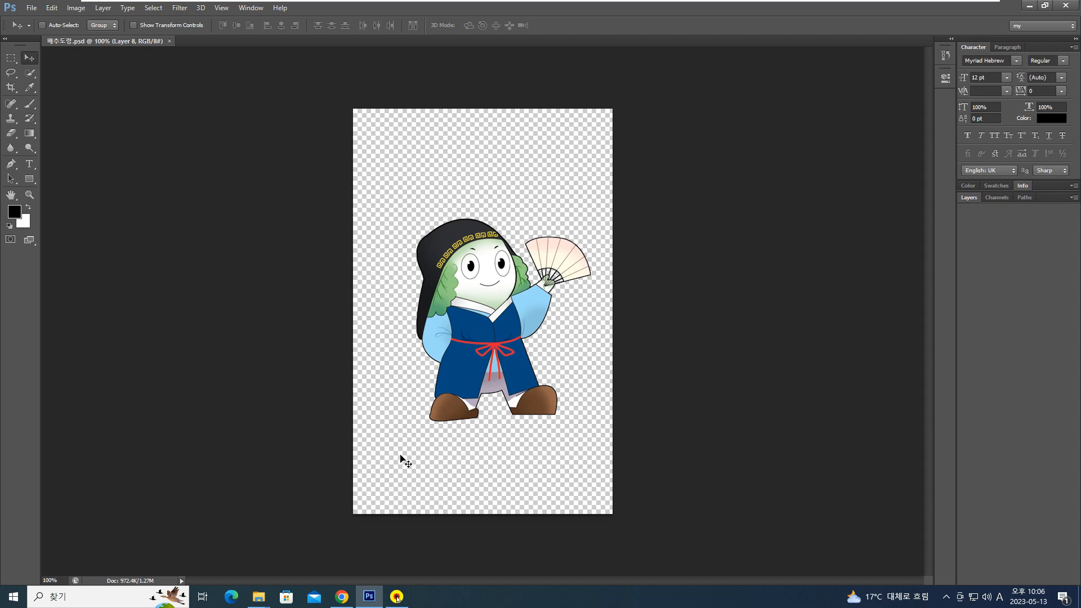
left_click(969, 198)
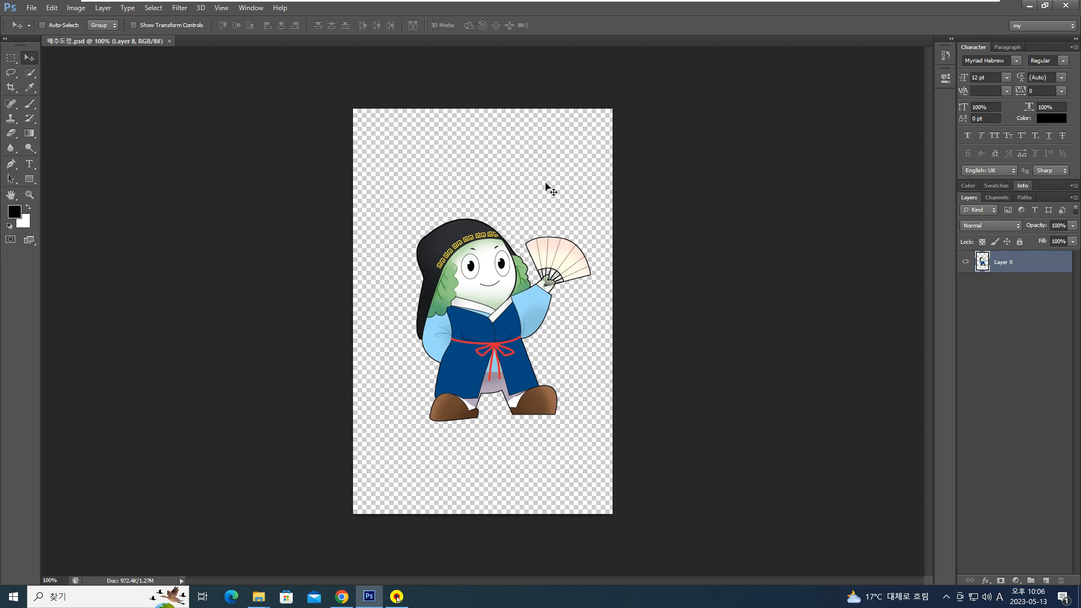
Save a JPEG copy of the document as 배추도령.jpg in the same folder with image quality 9 (High)
left_click(32, 8)
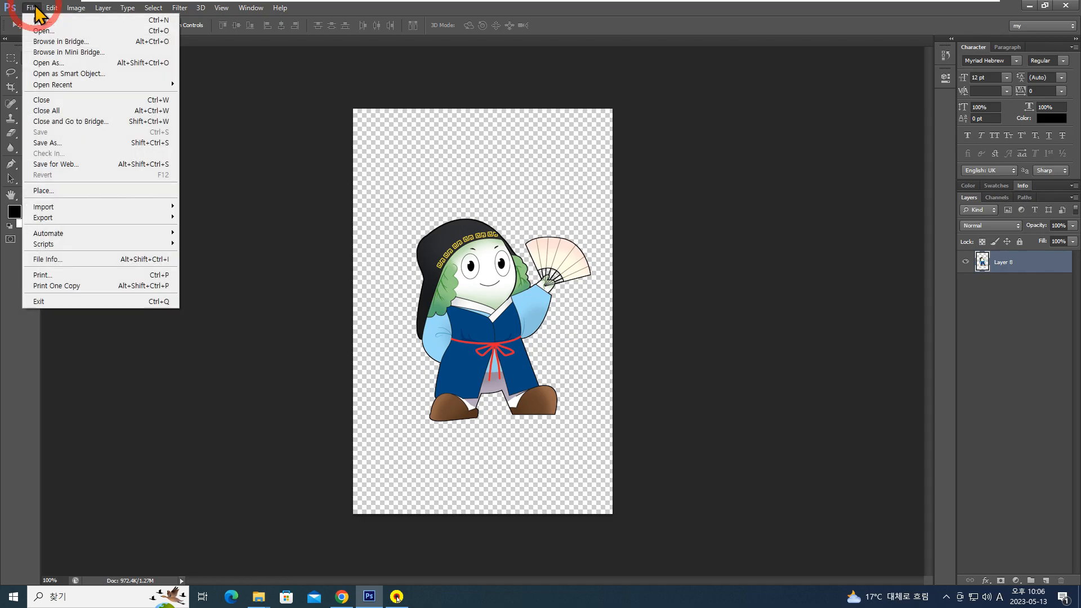
left_click(57, 143)
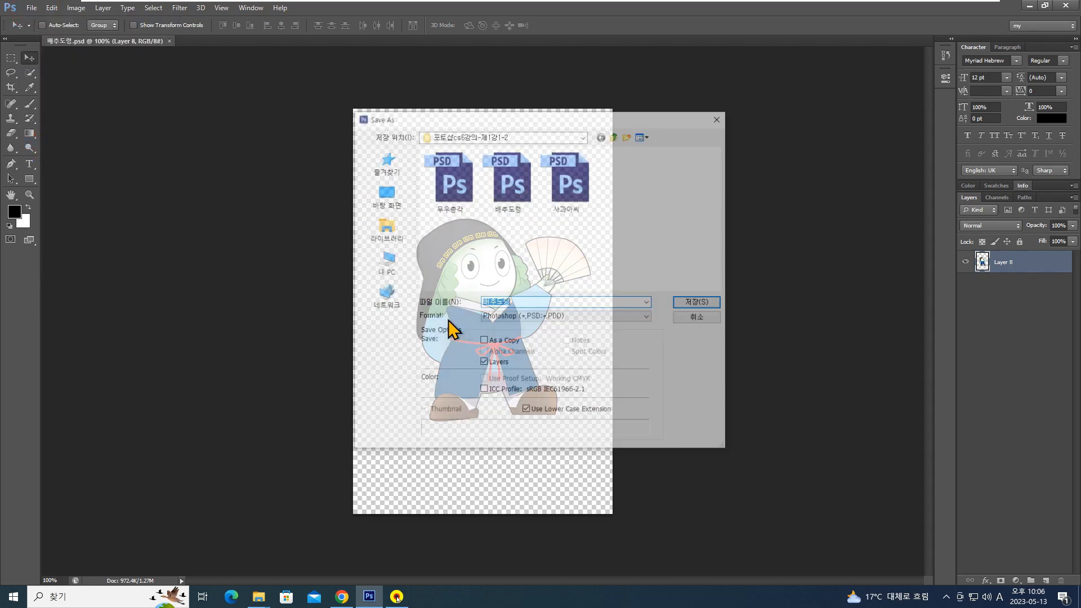
left_click(533, 319)
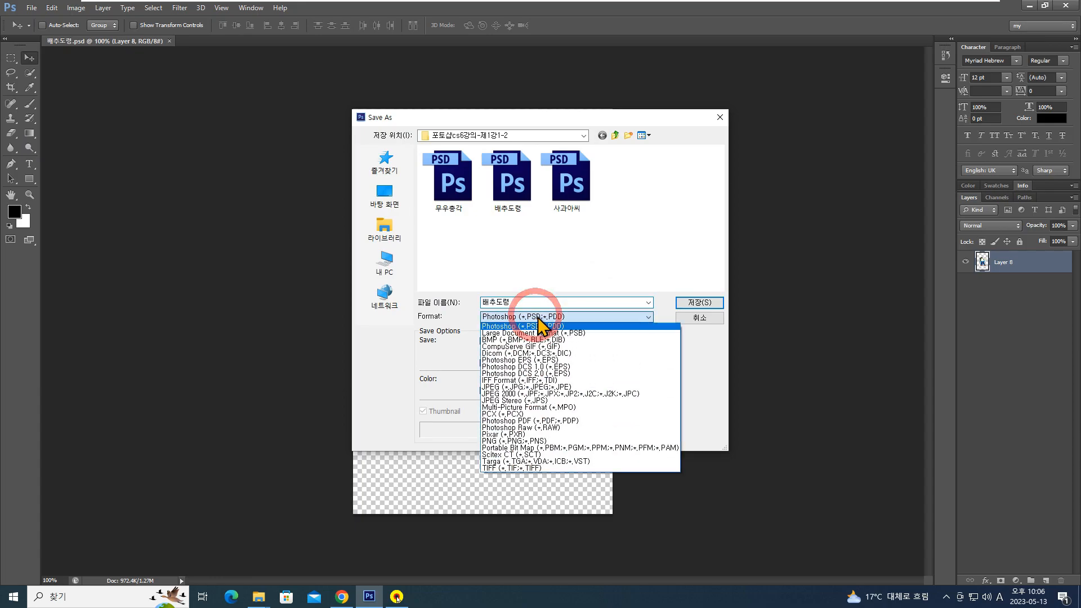
left_click(554, 387)
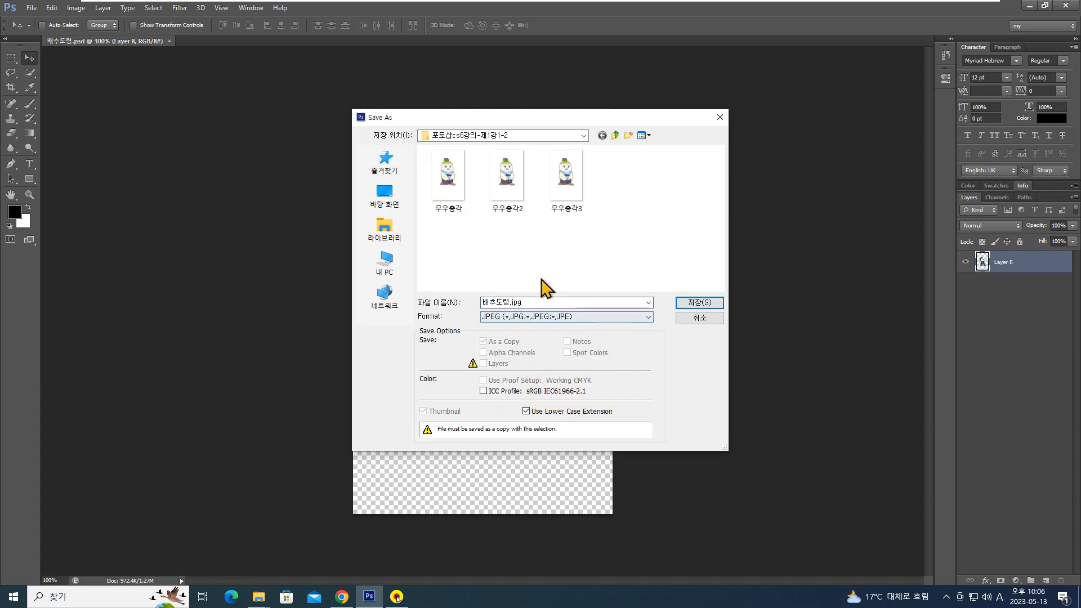
left_click(696, 306)
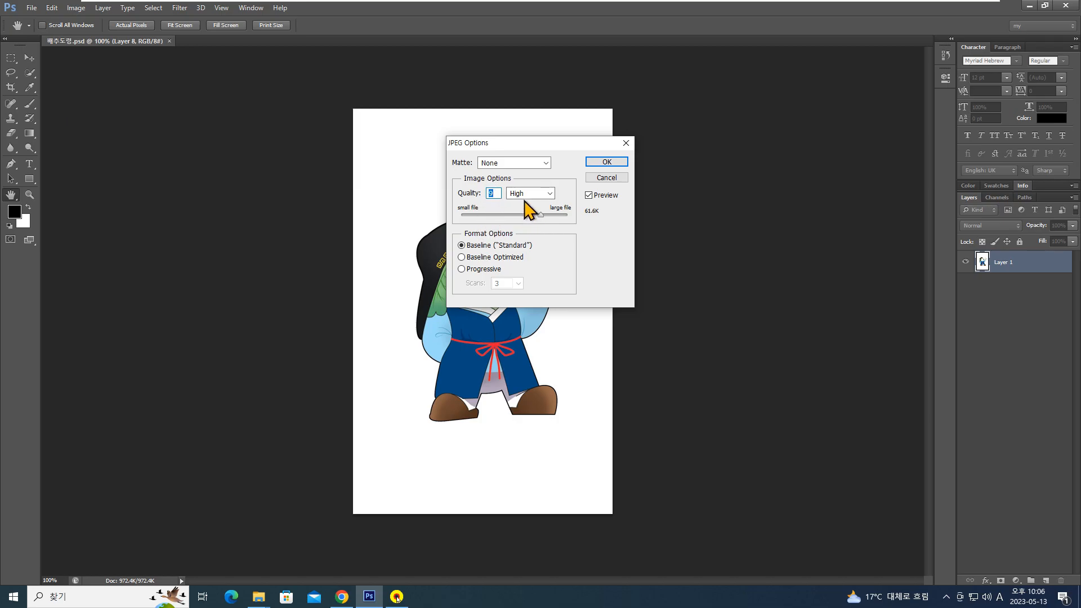
left_click(607, 161)
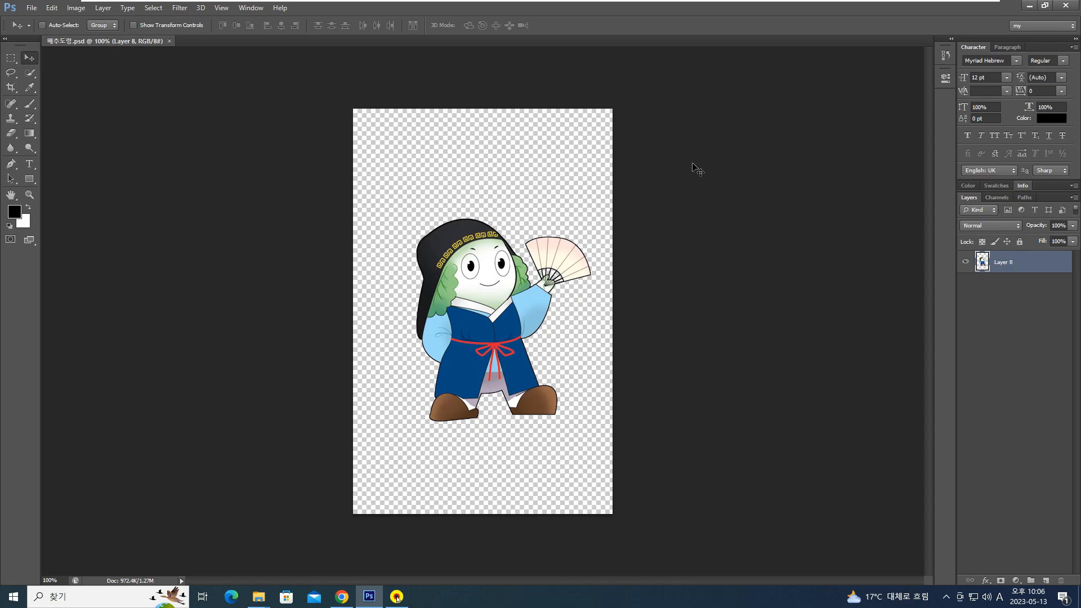
Open 배추도령.jpg from the 포토샵cs6강의-제1강1-2 folder to check its background and layer, and close only that document
key("ctrl")
key("ctrl+o")
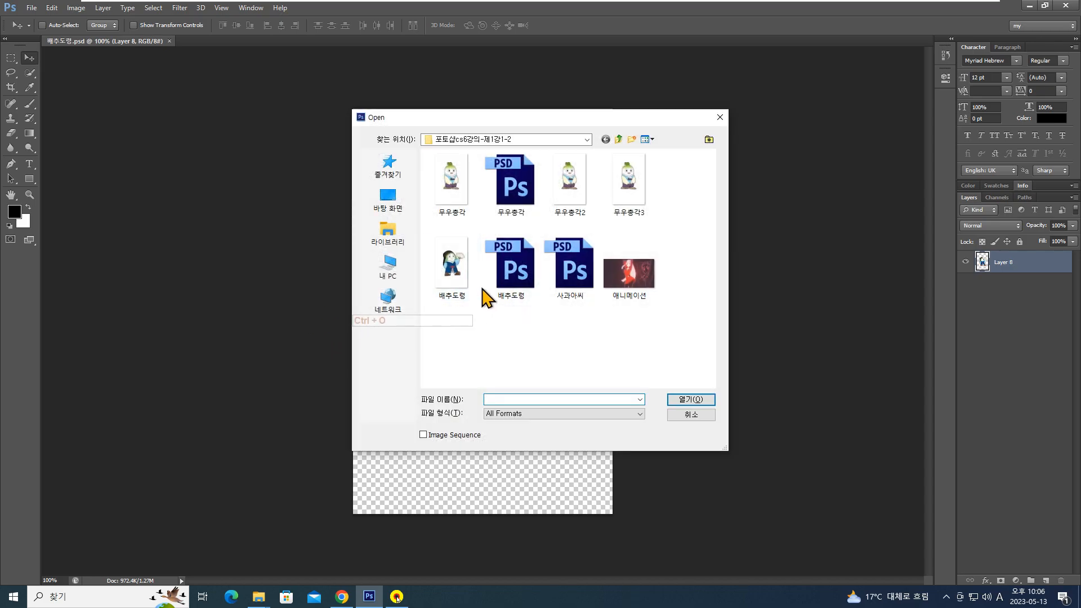
double_click(451, 281)
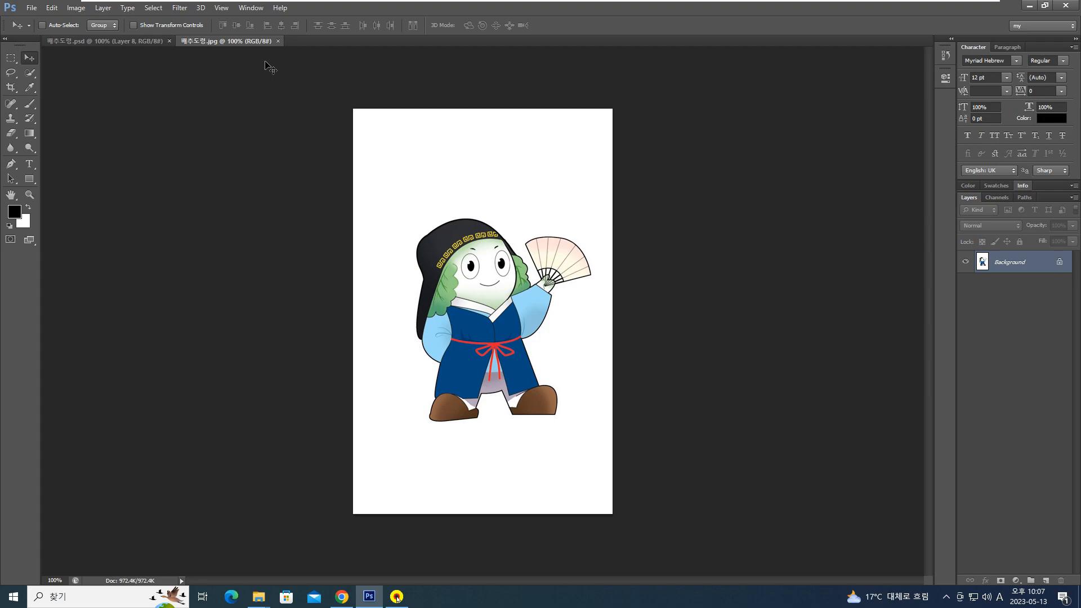
left_click(278, 41)
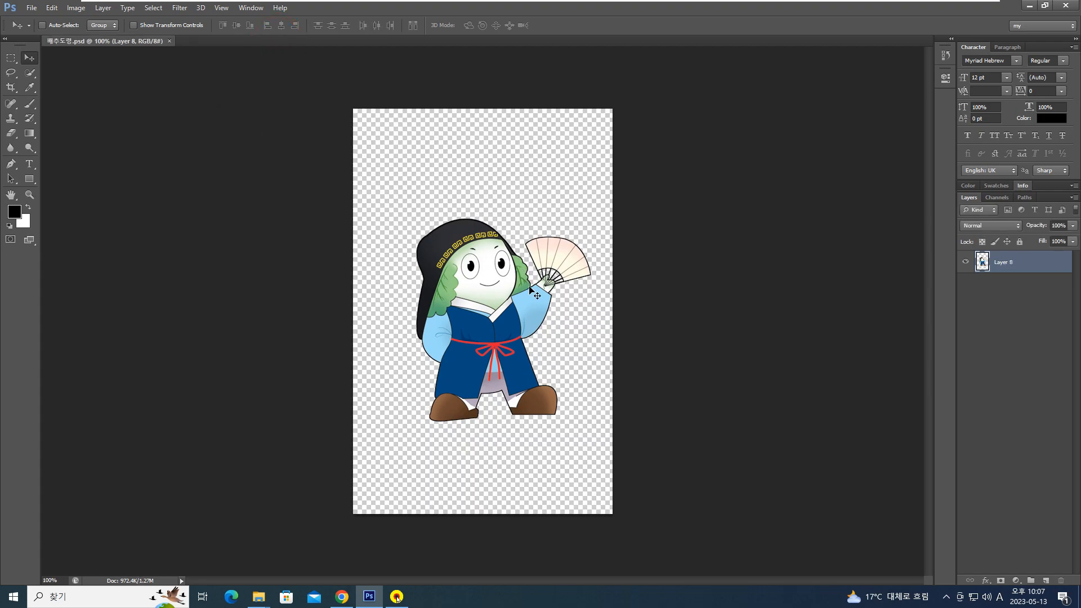
Save a PNG copy of 배추도령.psd as 배추도령.png in the same folder, with None / Fast compression and no interlacing
left_click(32, 8)
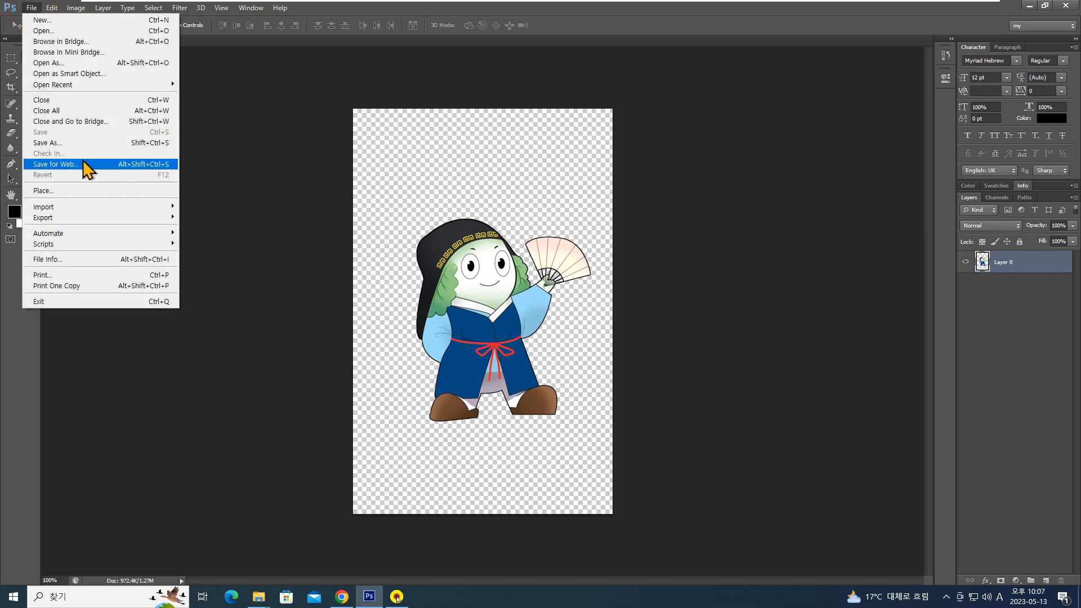
left_click(70, 142)
left_click(546, 319)
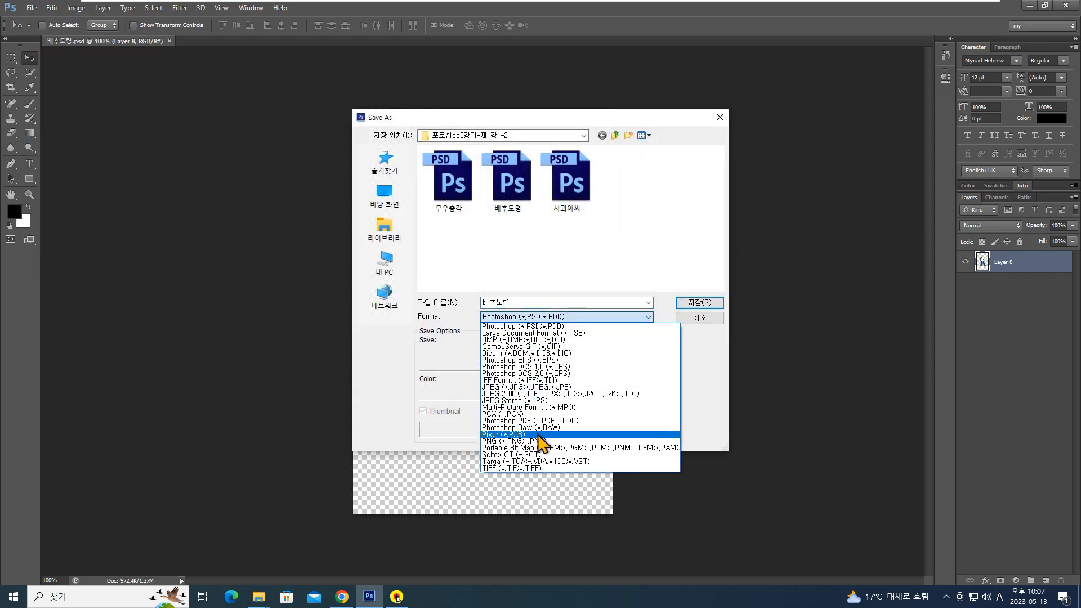
left_click(538, 441)
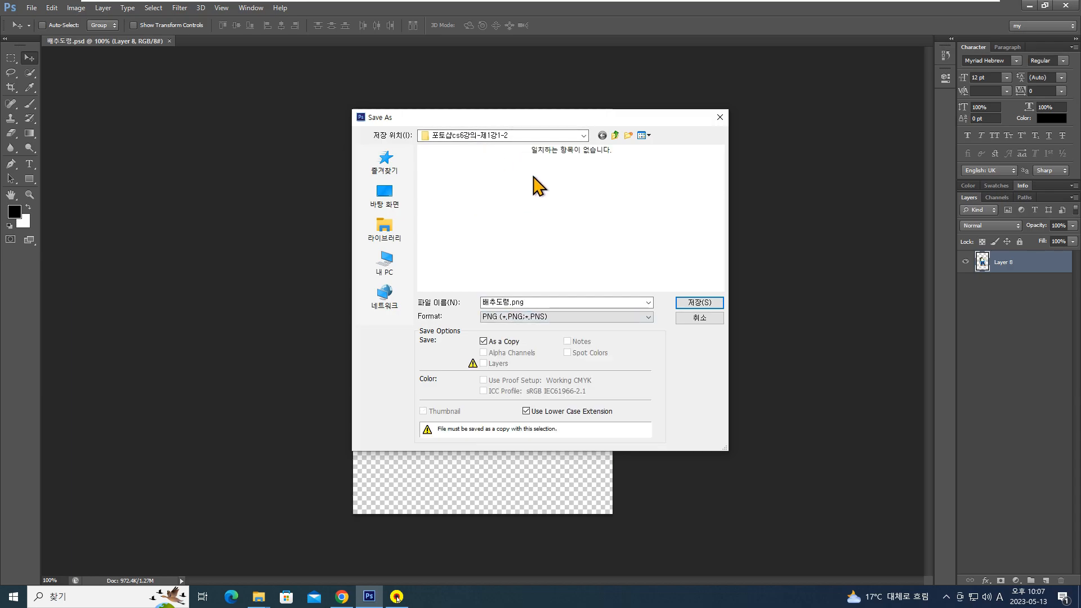
left_click(699, 304)
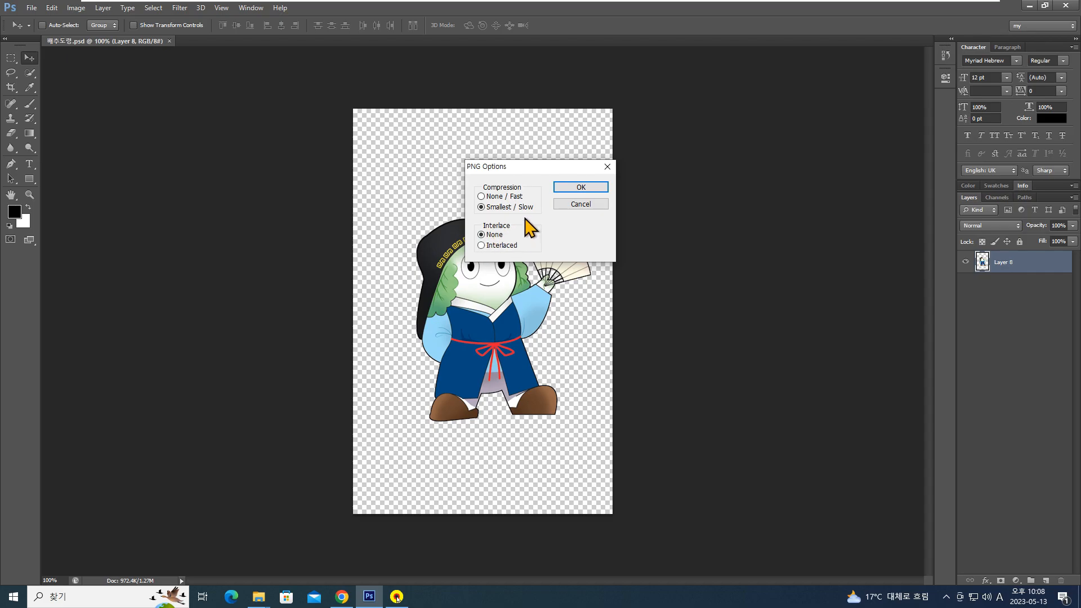
left_click(487, 197)
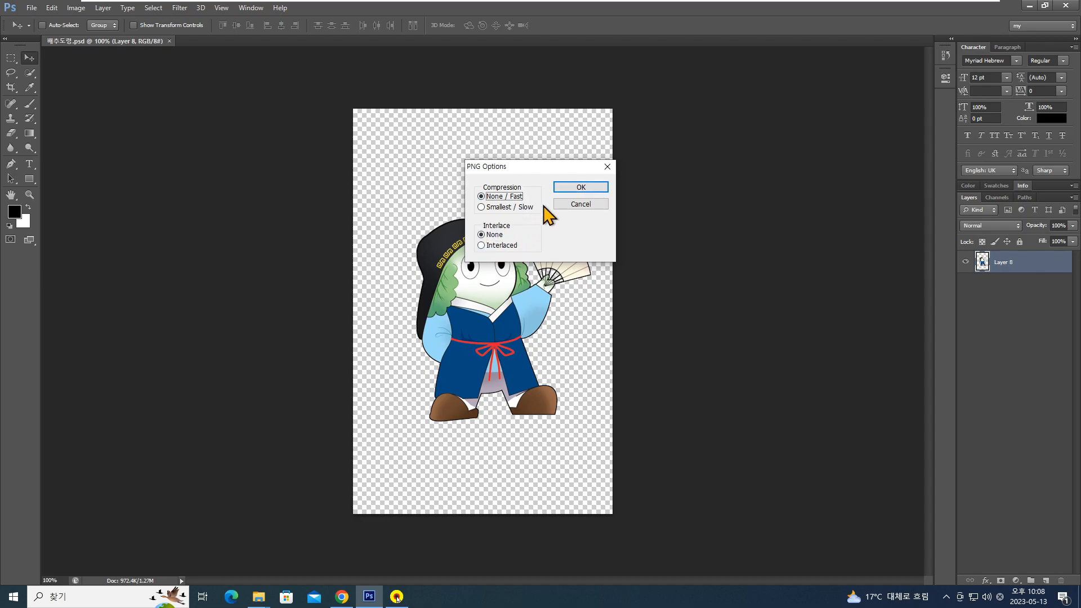
left_click(581, 187)
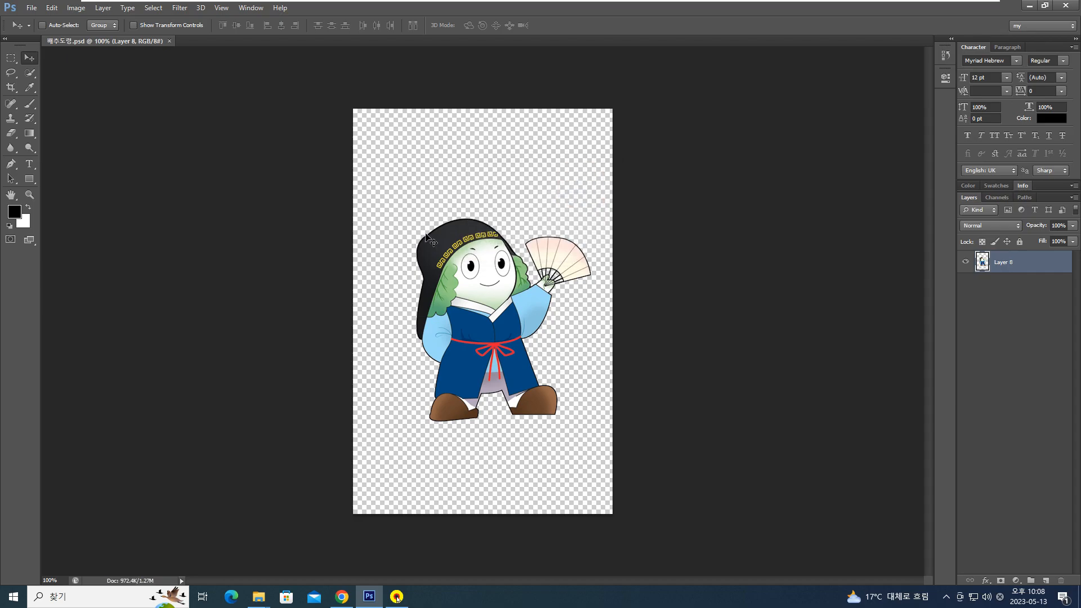
Open 배추도령.png to check its transparency and layer, and close only that document
left_click(32, 9)
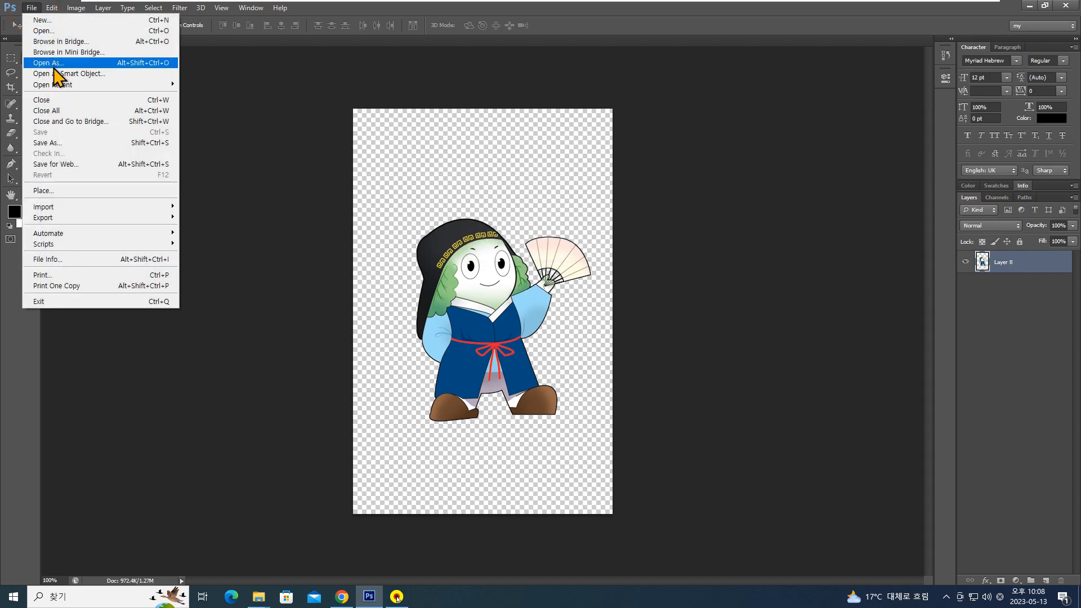
left_click(45, 31)
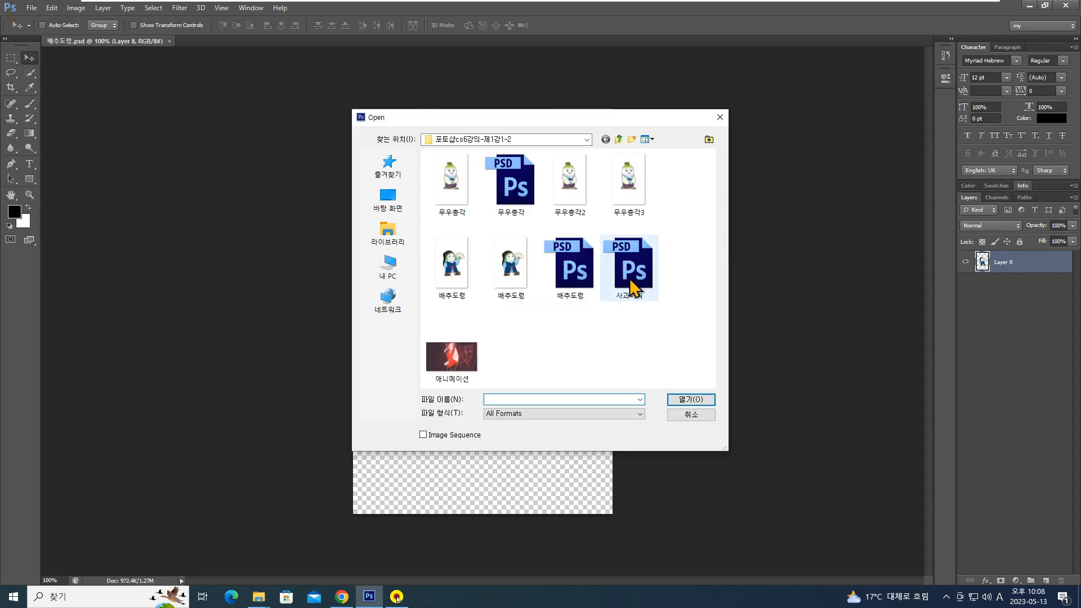
double_click(506, 280)
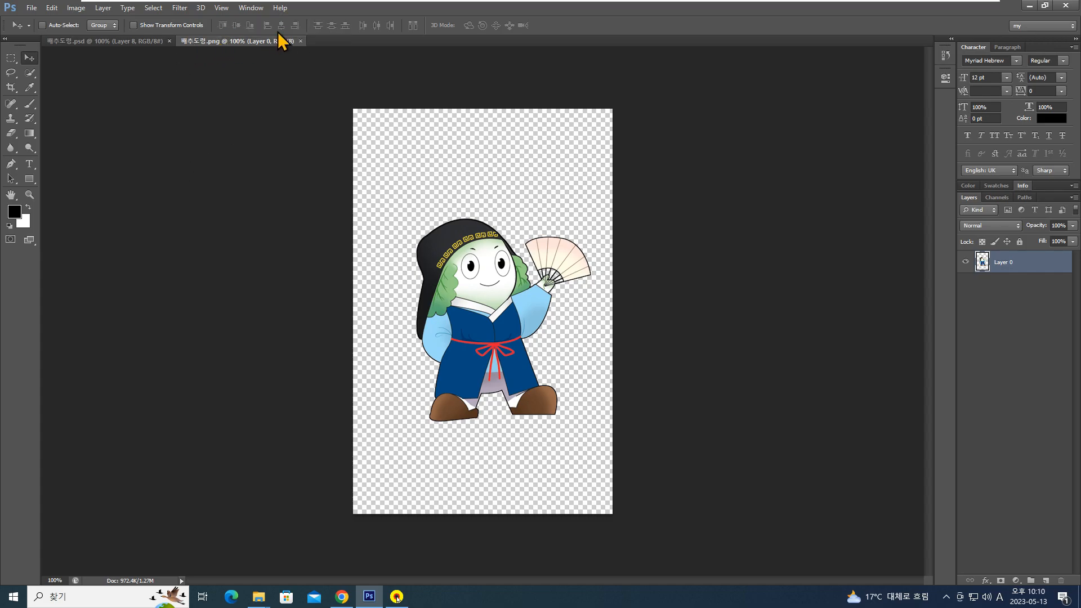
left_click(300, 41)
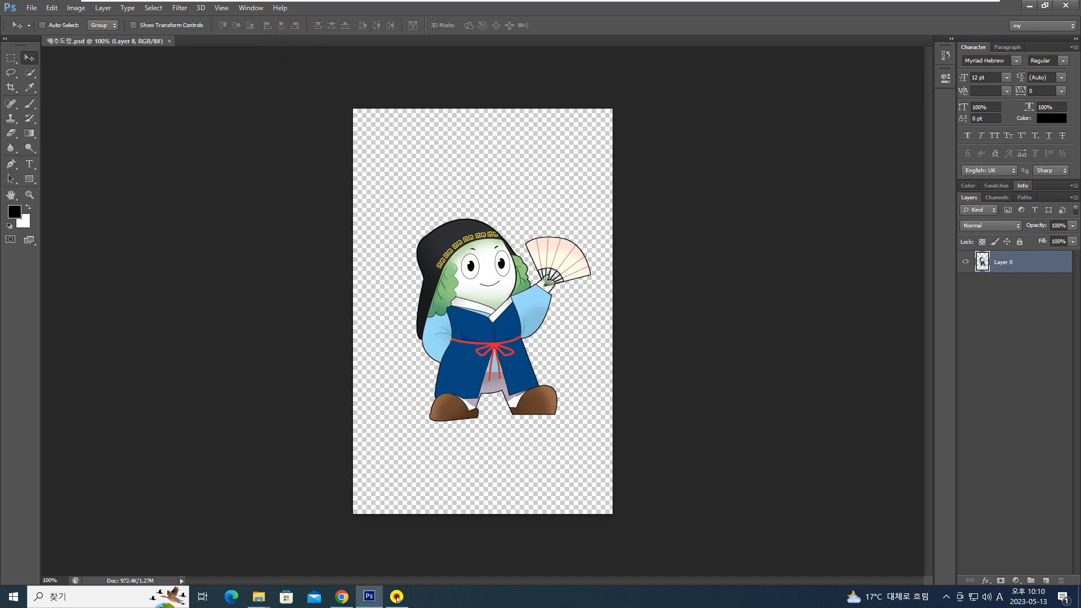
Save a CompuServe GIF copy as 배추도령.gif with the Local (Selective) palette, 256 colors, transparency, no dither and Normal row order
left_click(32, 8)
left_click(63, 143)
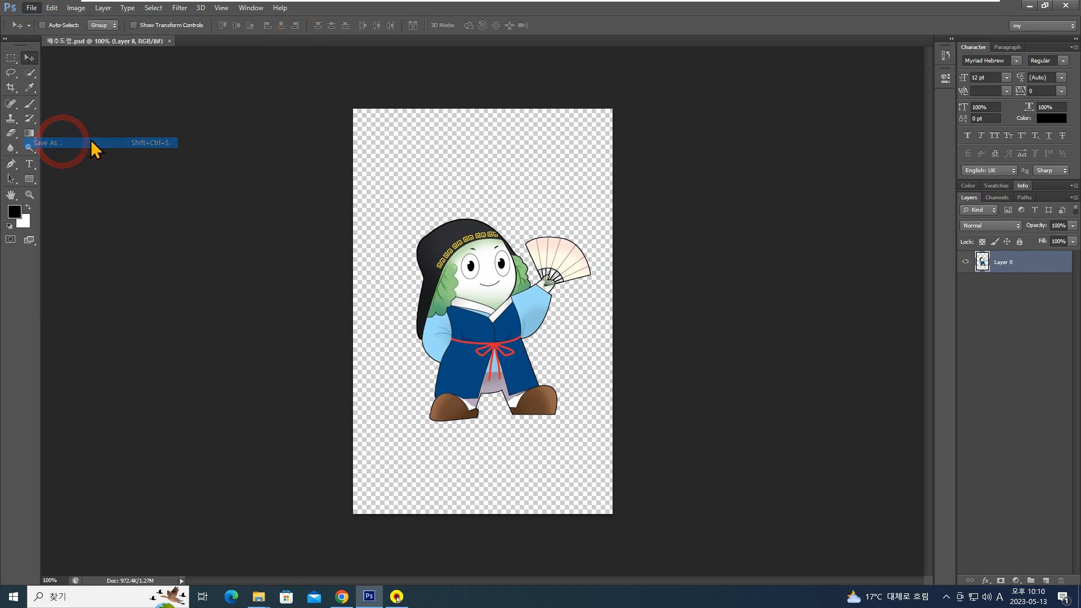
left_click(558, 317)
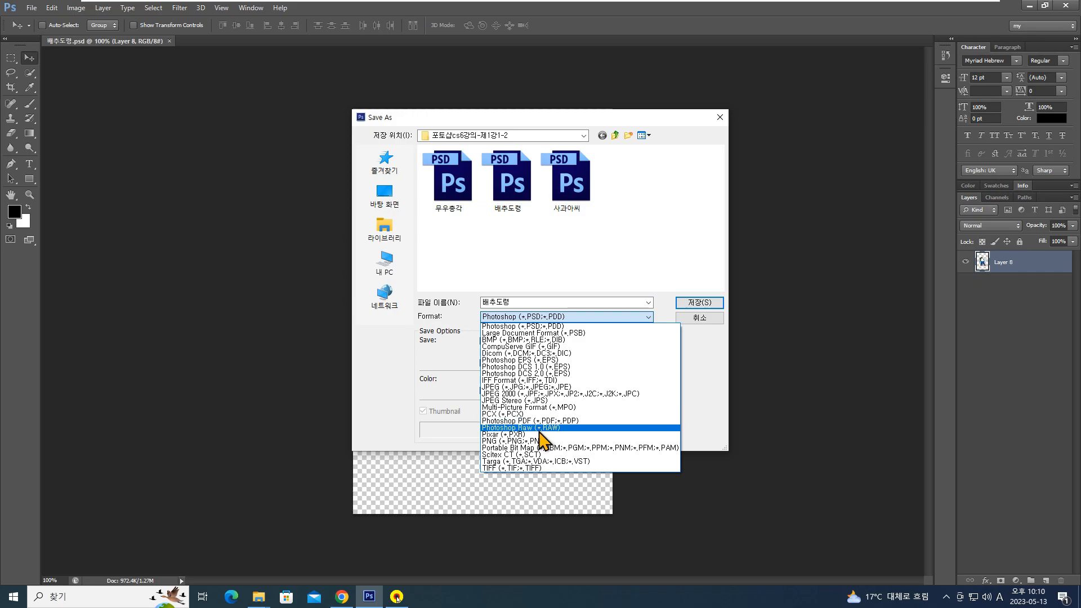
left_click(524, 347)
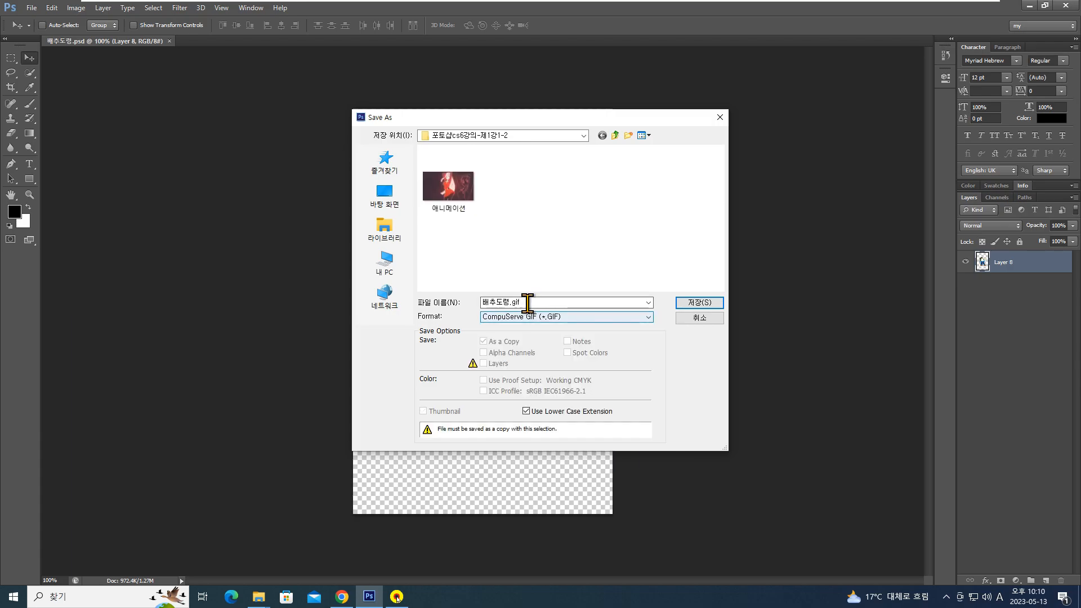
left_click(697, 302)
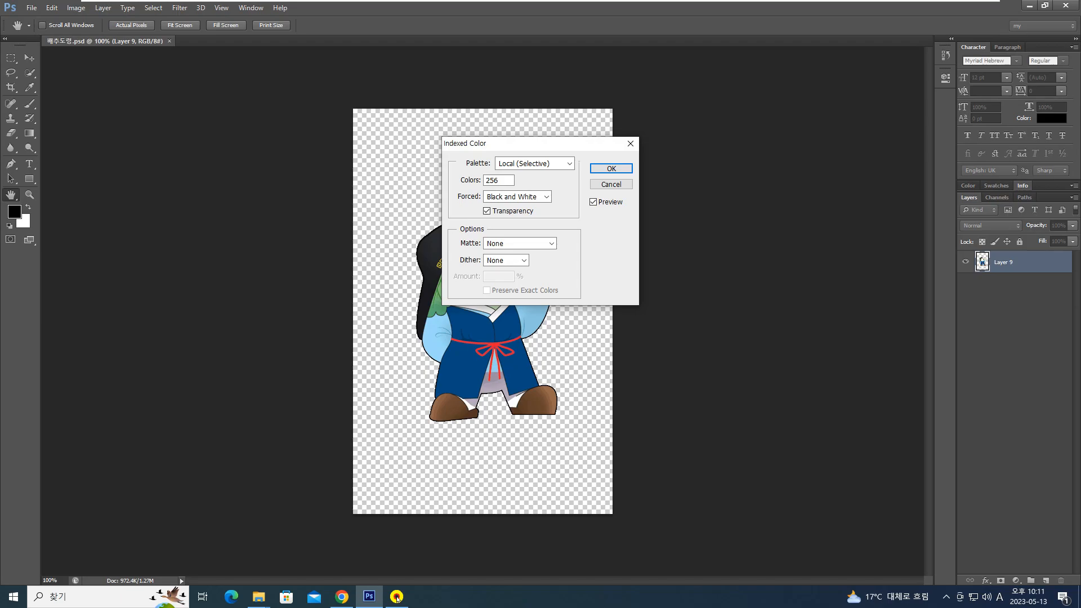
left_click(611, 168)
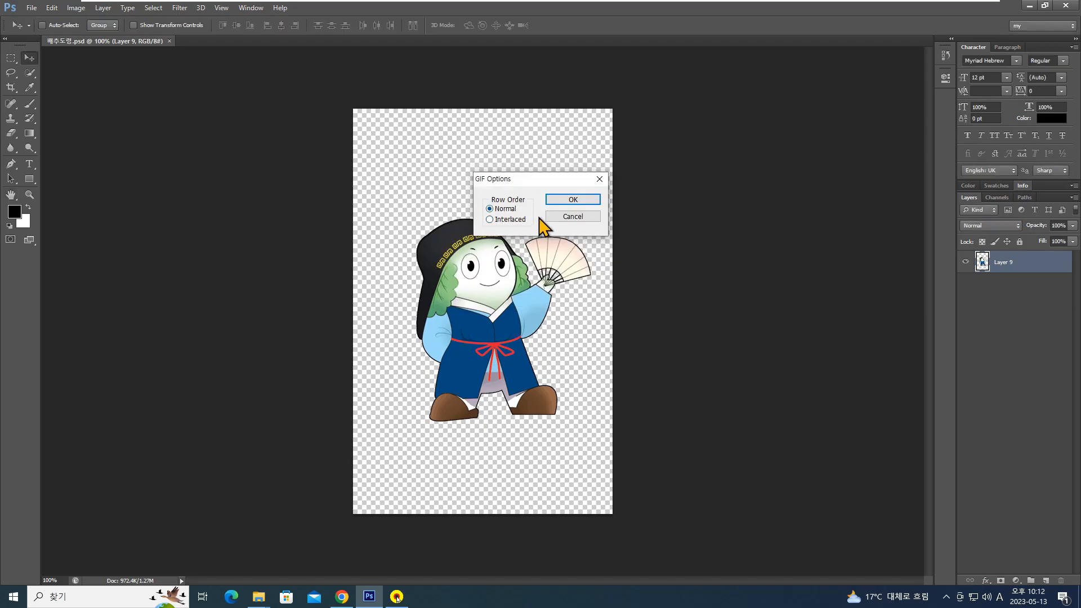
left_click(572, 203)
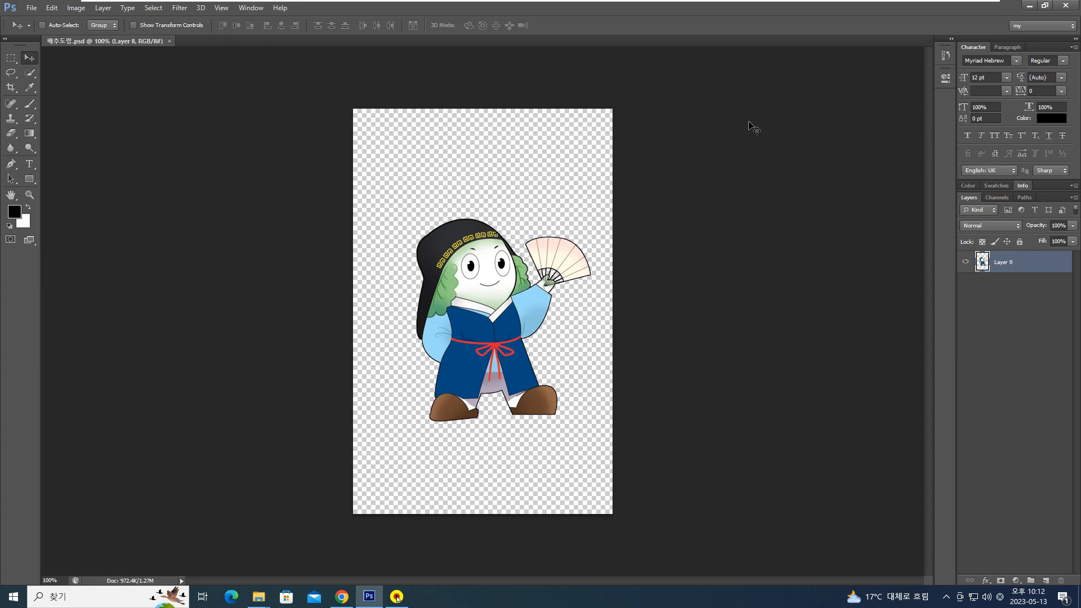
Open 배추도령.gif and compare it with 배추도령.psd at 100% by alternating between the two documents
left_click(31, 8)
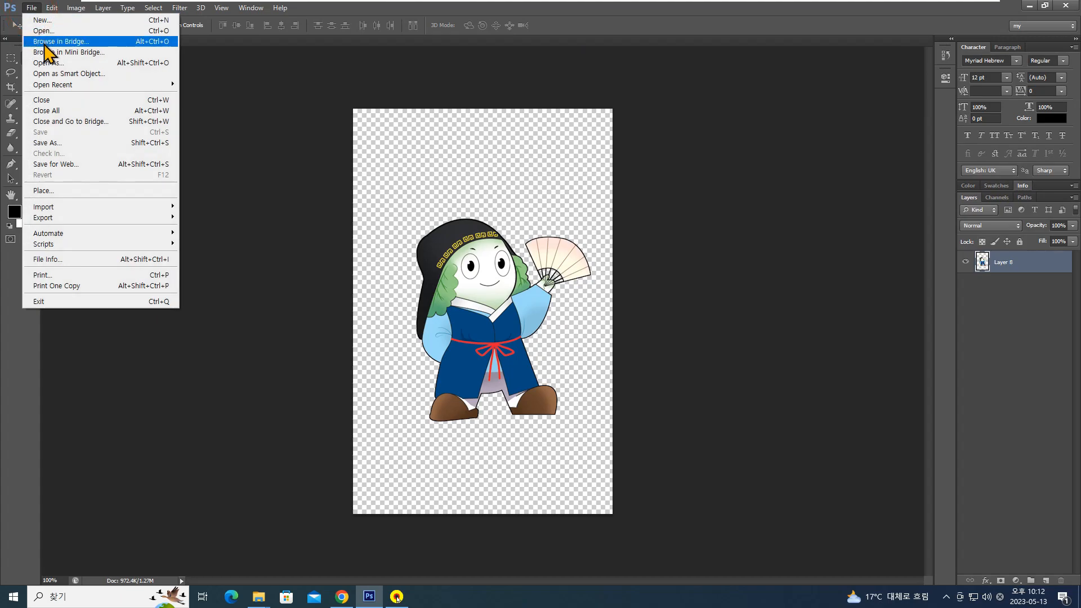
left_click(44, 31)
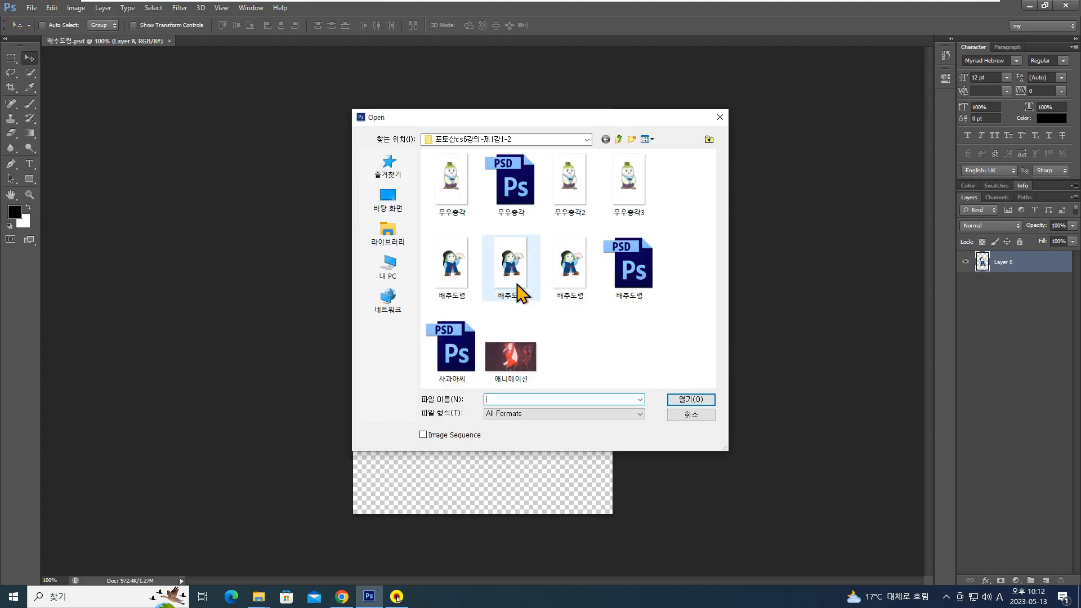
double_click(453, 276)
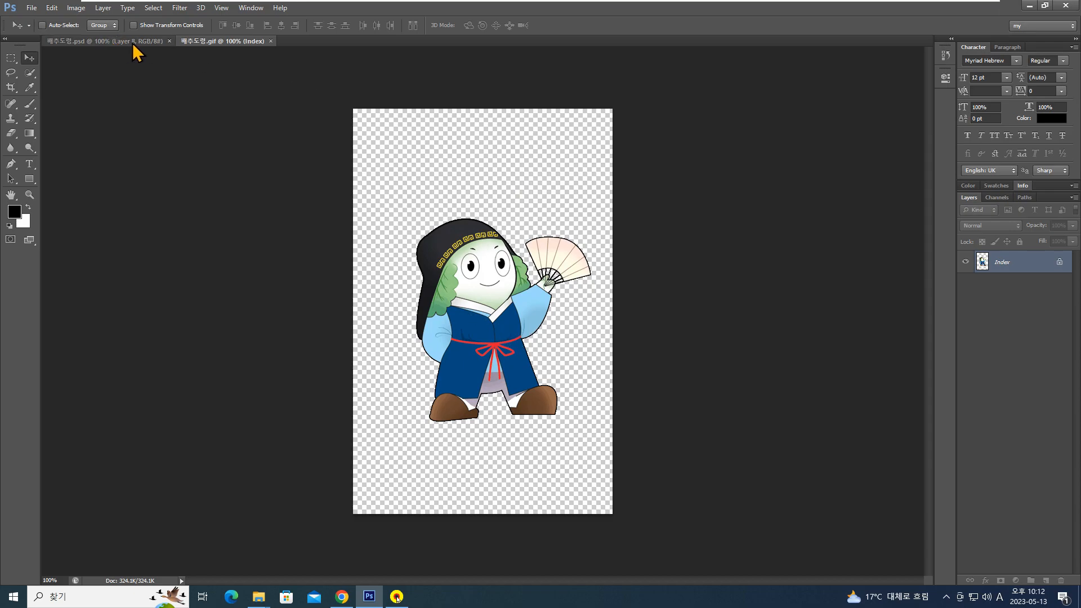
left_click(135, 45)
left_click(230, 46)
left_click(142, 40)
left_click(235, 43)
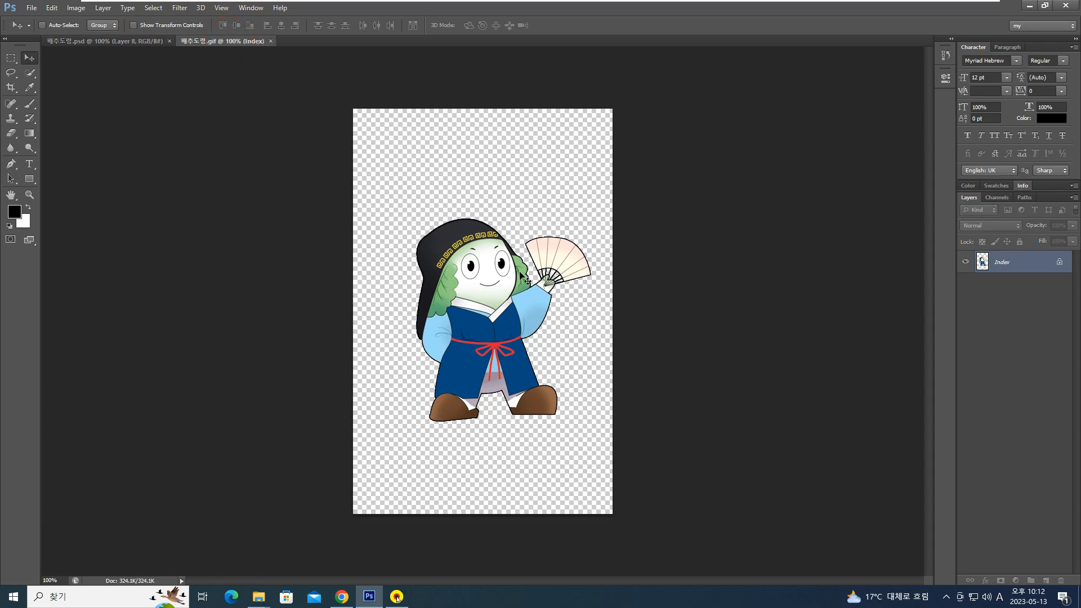
Magnify 배추도령.gif and 배추도령.psd to over 400% and compare the character's outline edges in both documents
key("alt")
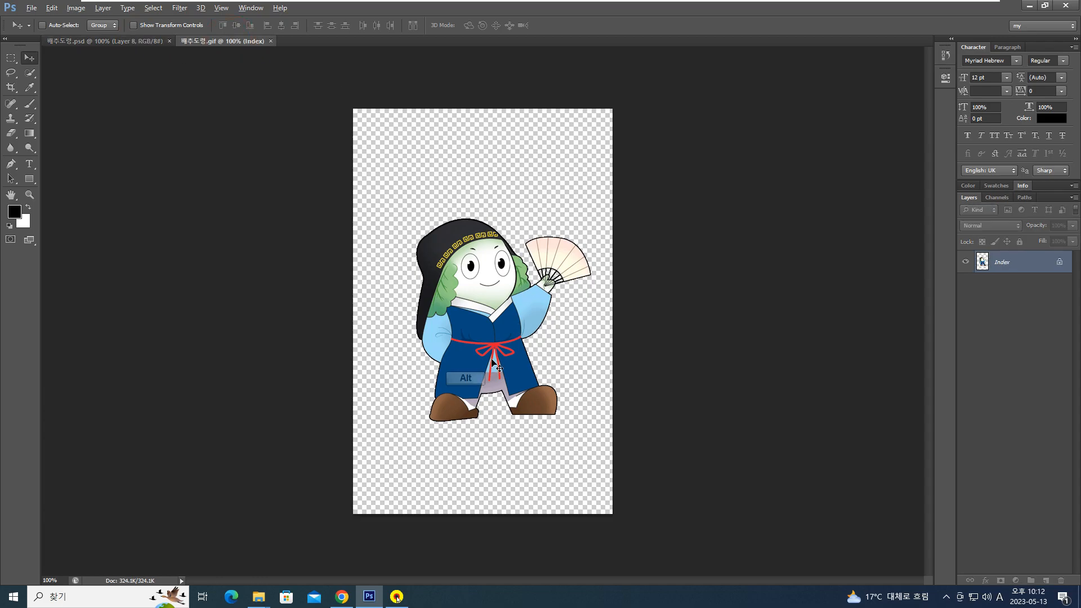
scroll(499, 278, "up", 5)
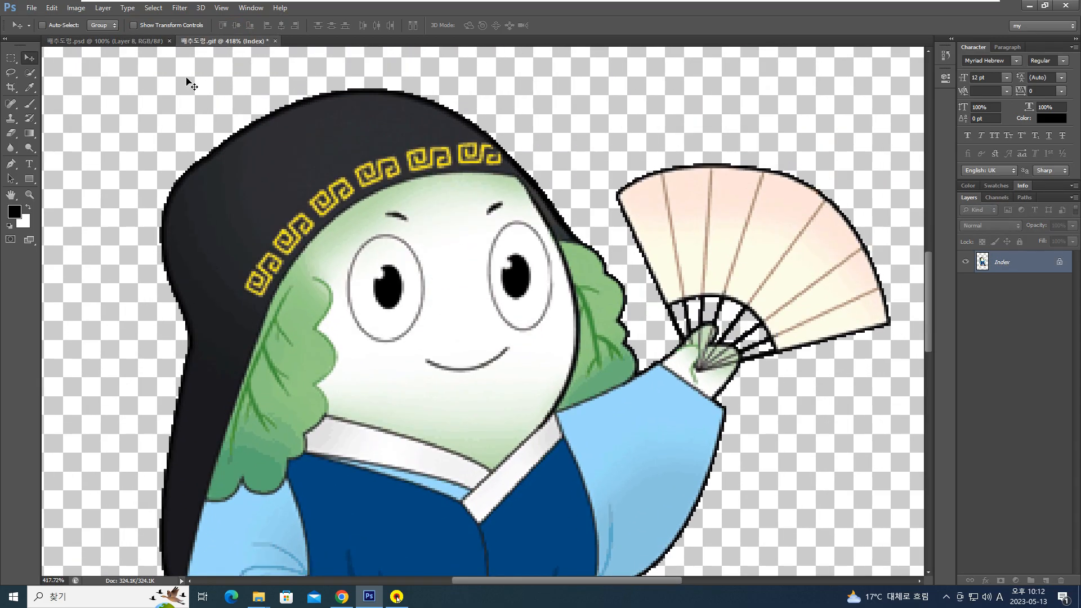
left_click(107, 40)
scroll(462, 211, "up", 5)
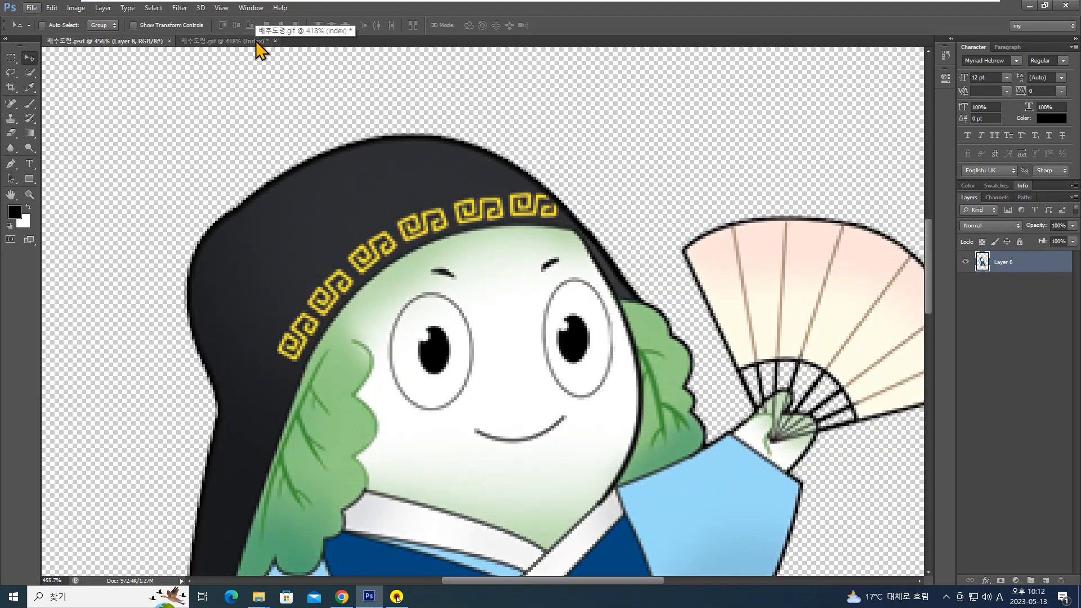
left_click(256, 40)
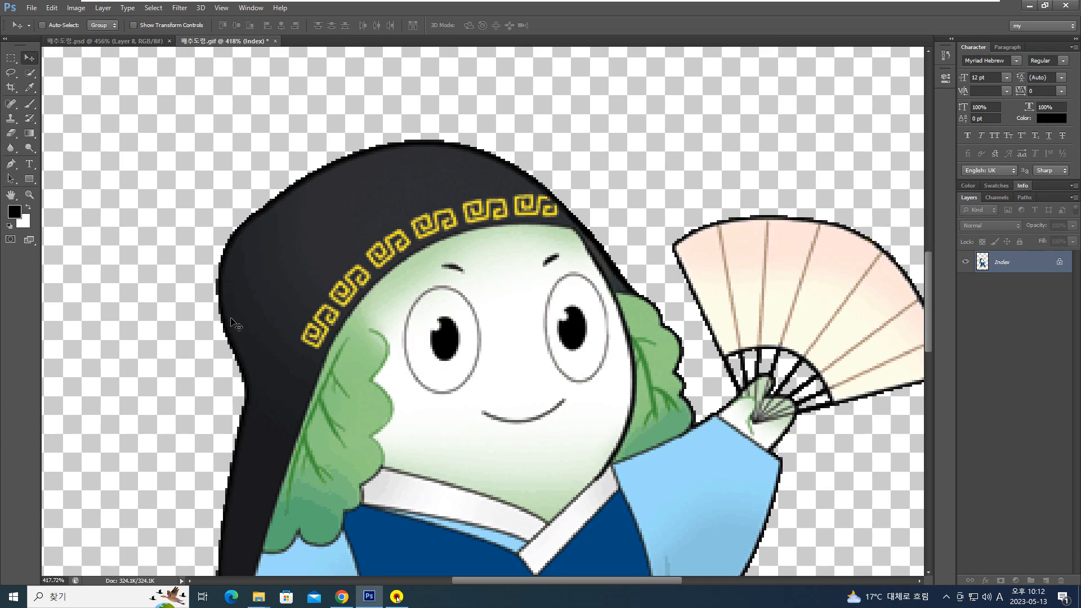
left_click(133, 41)
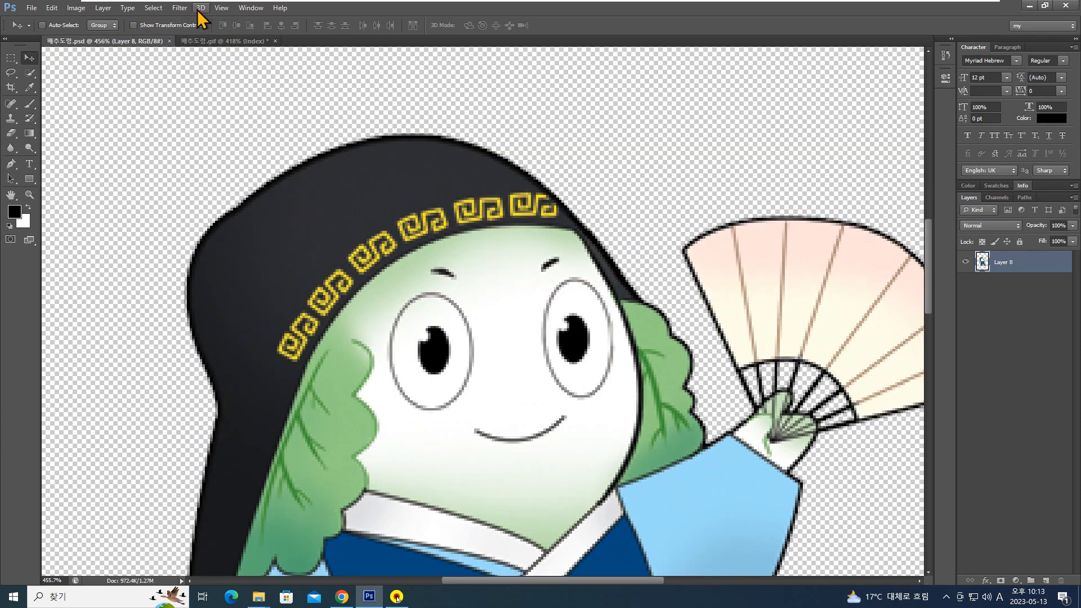
left_click(207, 43)
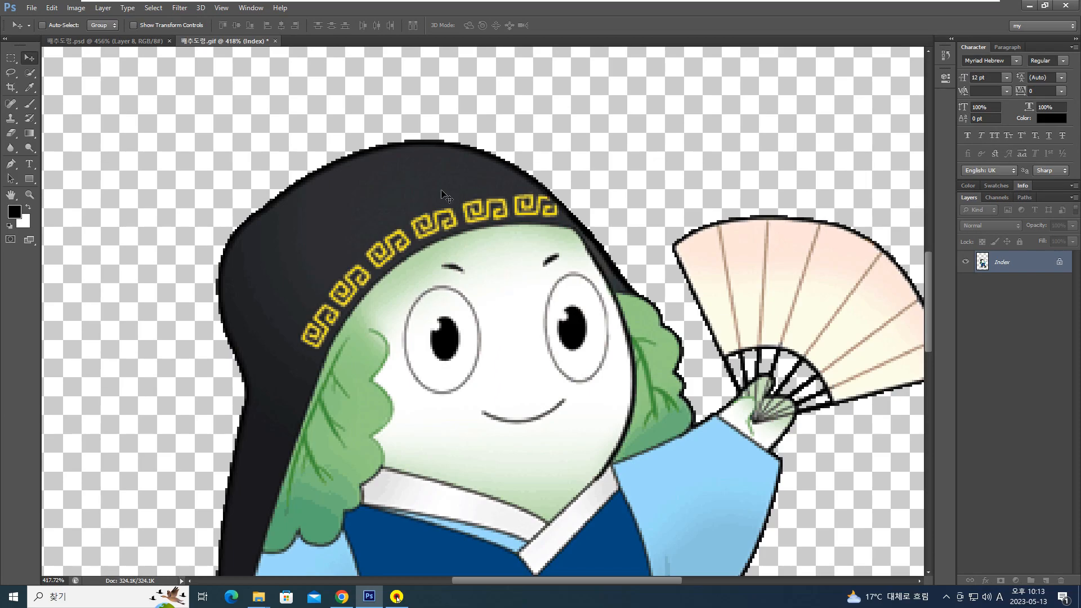
left_click(143, 41)
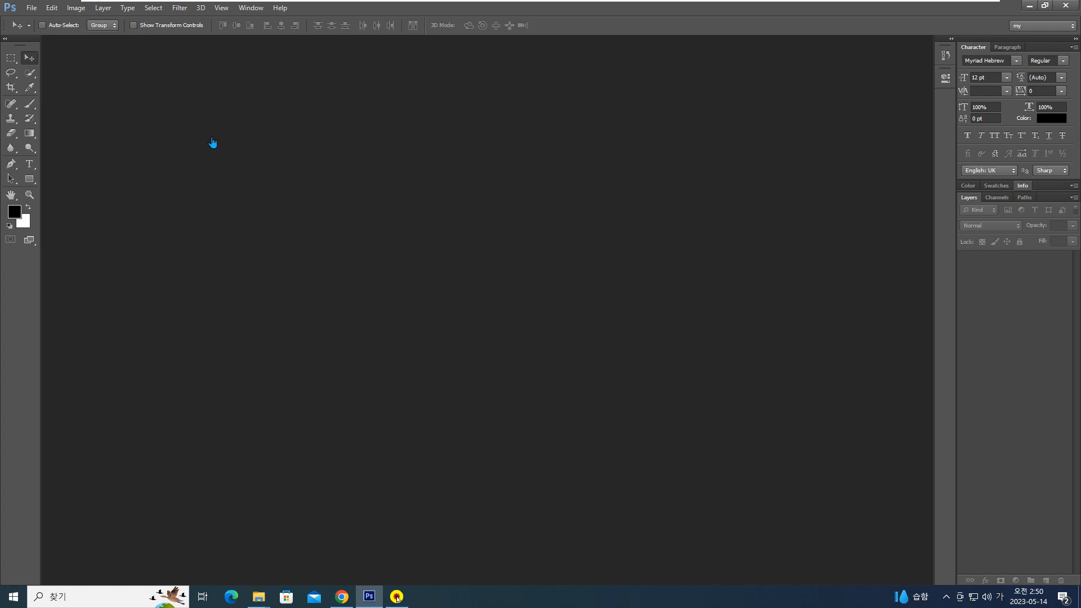
Arrange Photoshop side by side with the 포토샵cs6강의-제1강1-2 folder window and open 무우총각.psd from that folder
key("super")
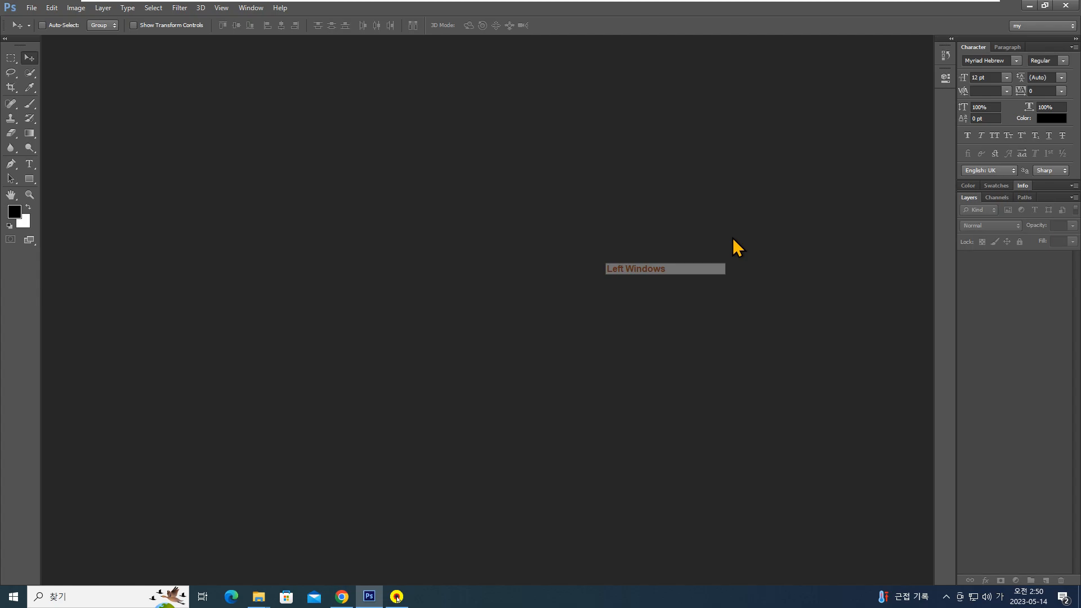
key("super+Left")
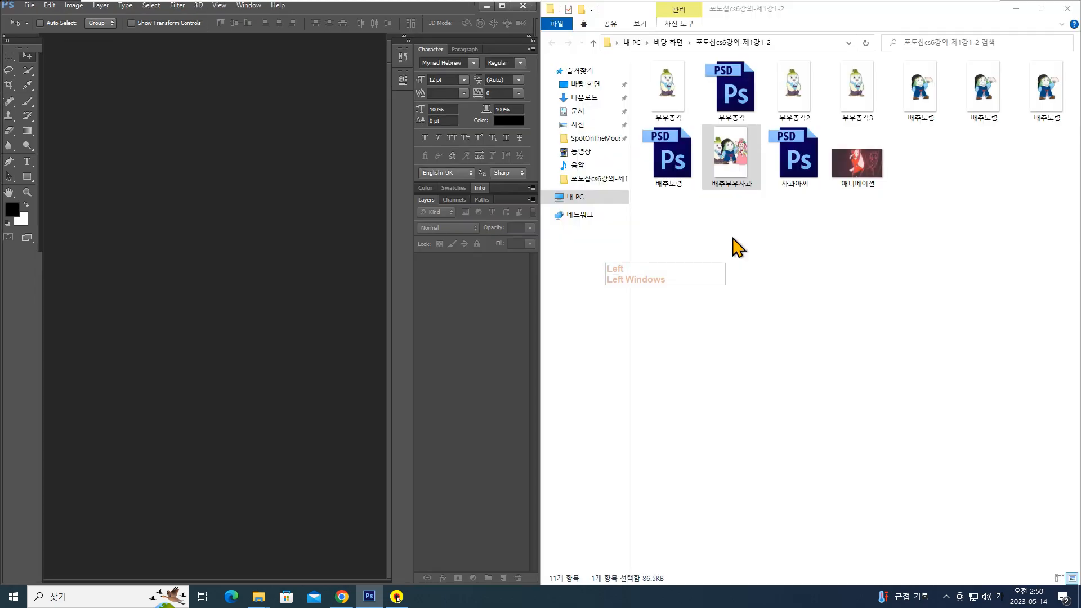
left_click(902, 289)
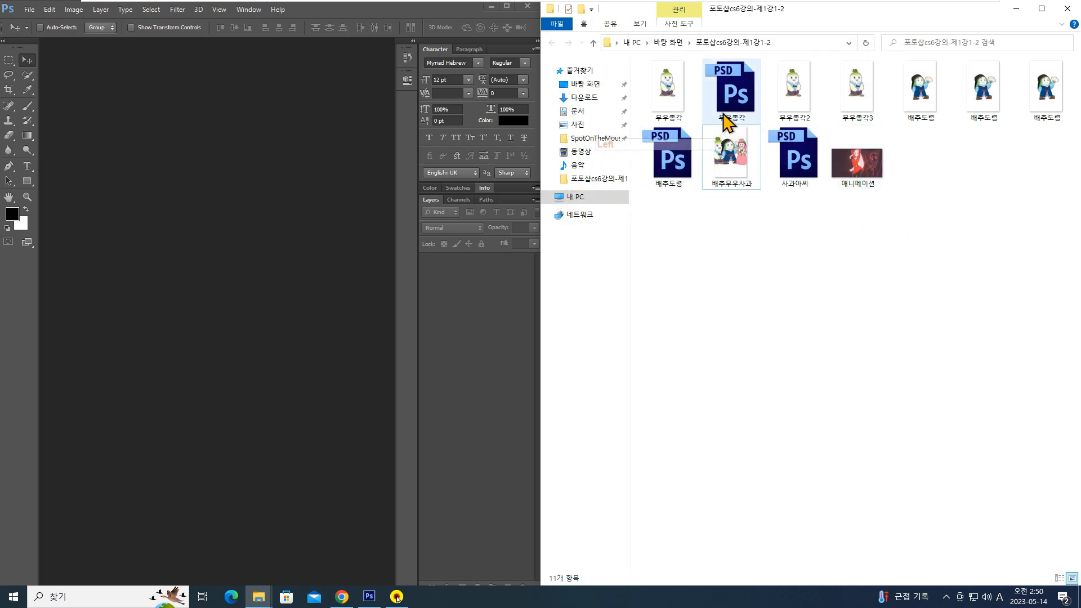
left_click_drag(737, 104, 150, 319)
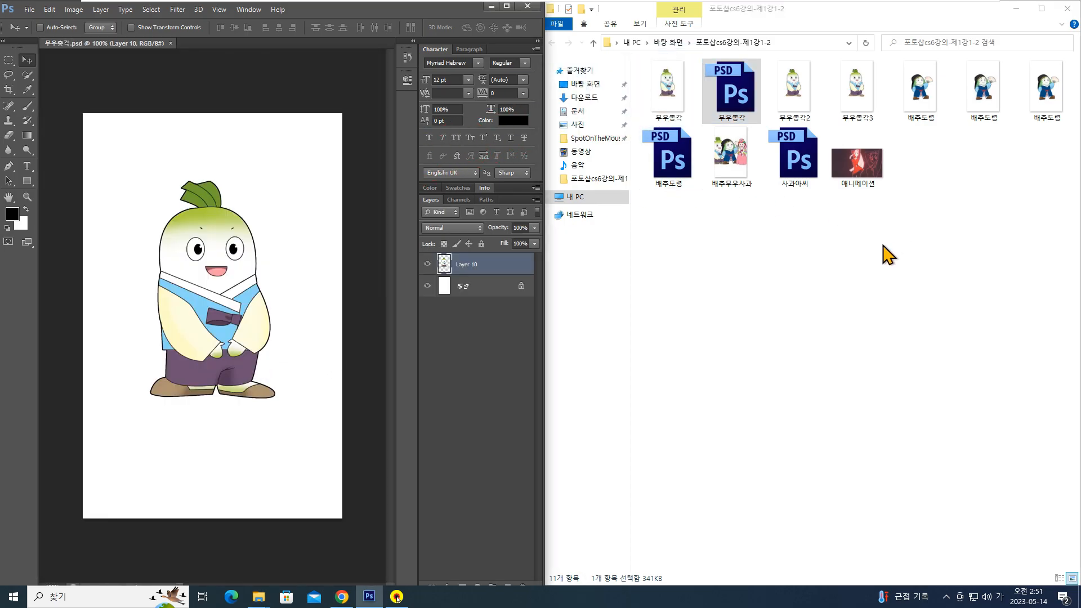
Place 배추도령.psd into the 무우총각.psd document, scaled proportionally to about 72%, in front of the radish character at its lower left
key("Escape")
left_click(677, 160)
left_click_drag(676, 161, 228, 278)
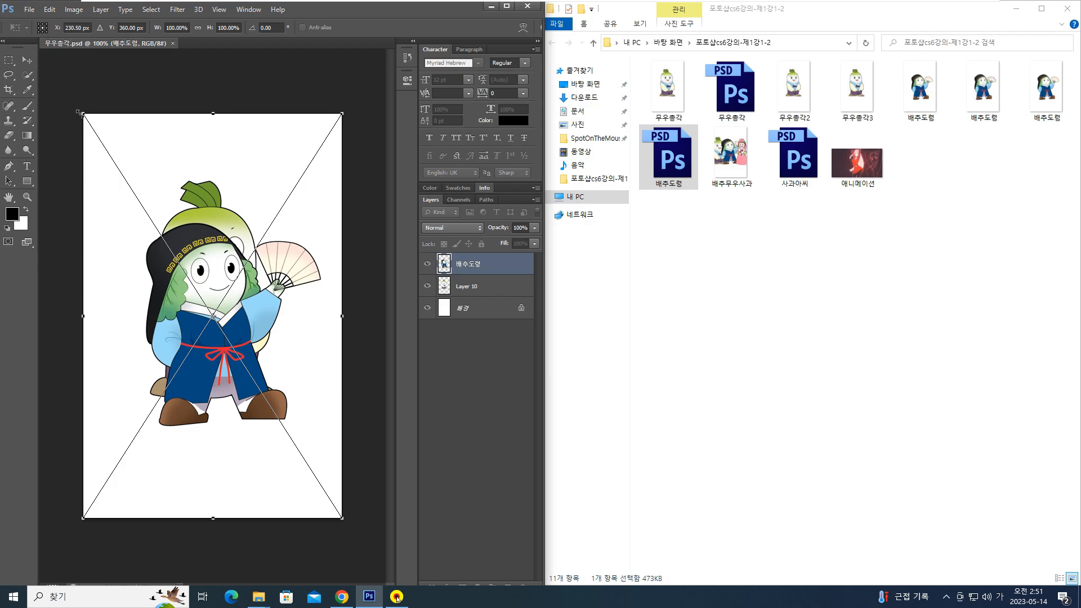
left_click_drag(84, 114, 153, 226)
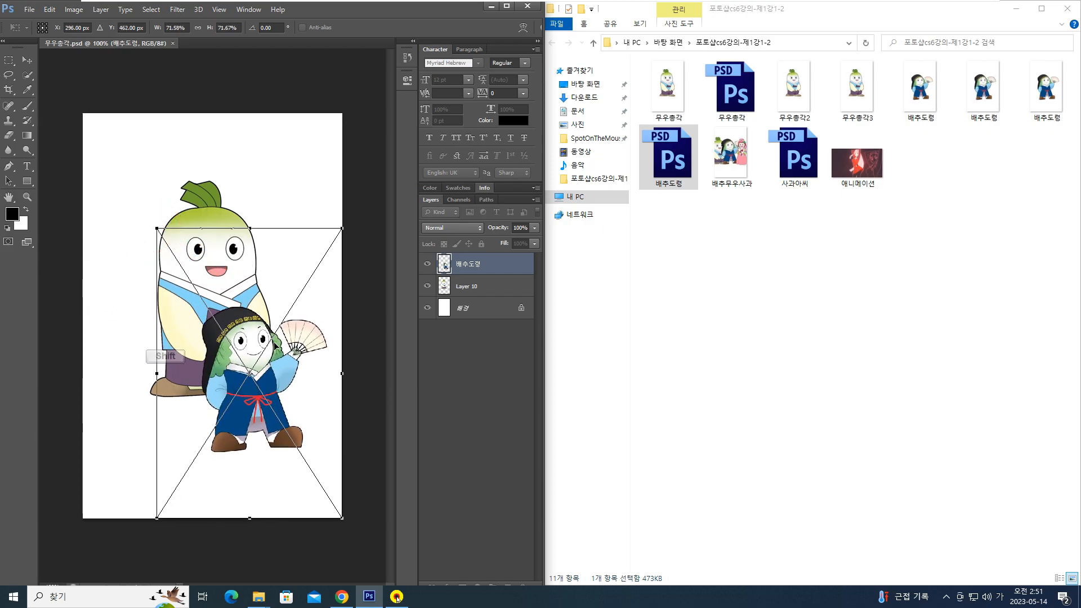
left_click_drag(274, 391, 212, 386)
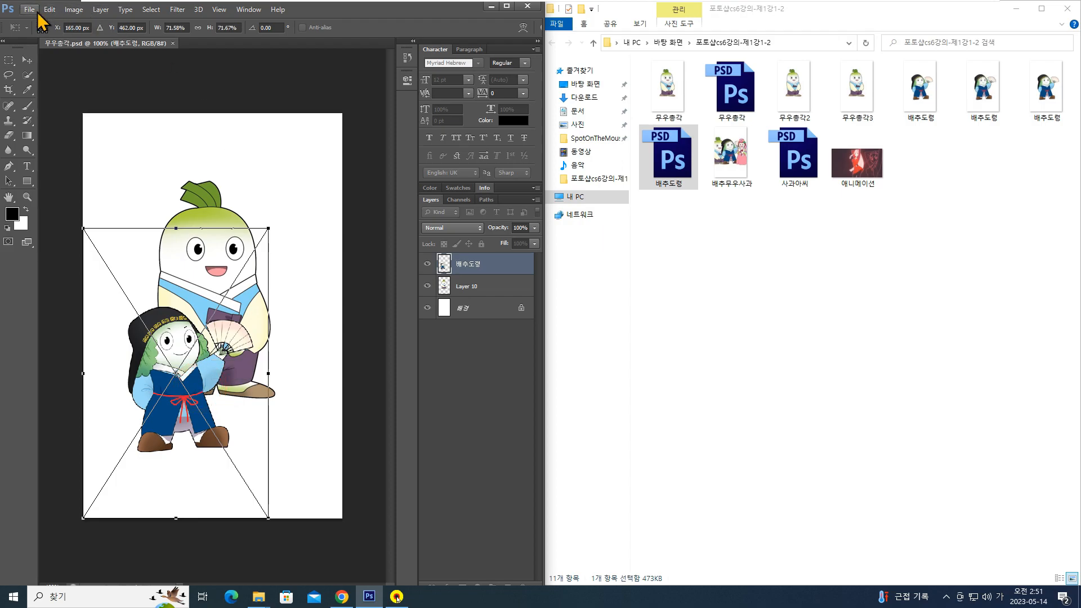
left_click(31, 64)
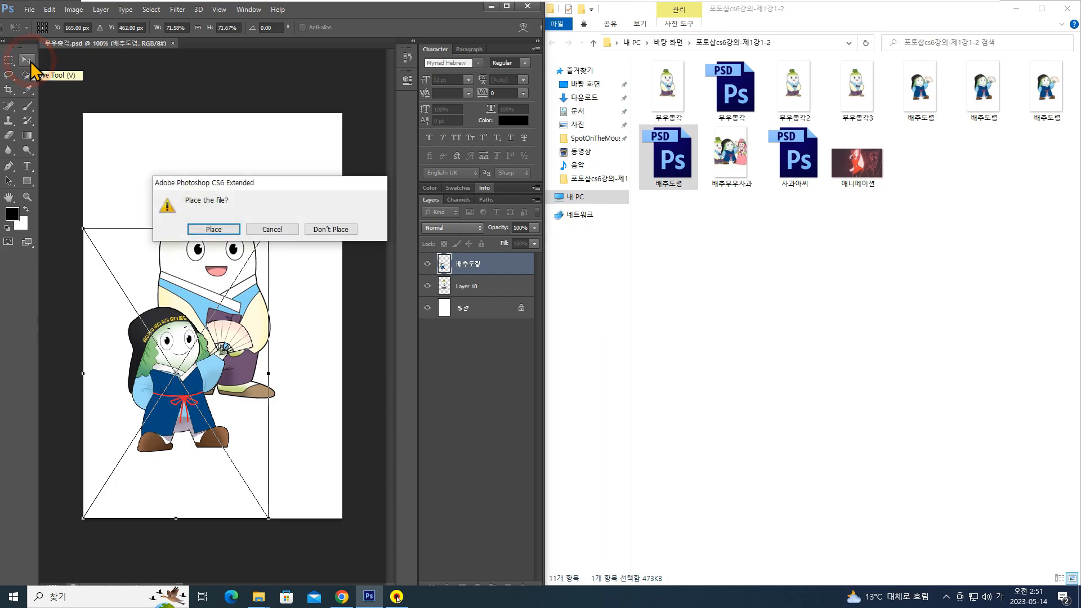
left_click(214, 229)
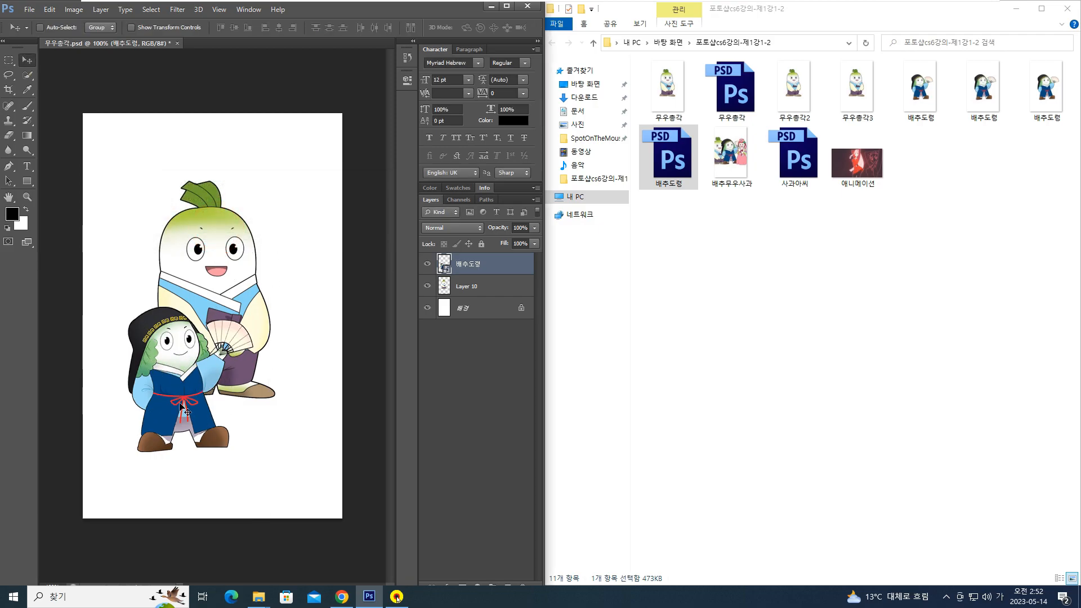
left_click_drag(183, 404, 166, 406)
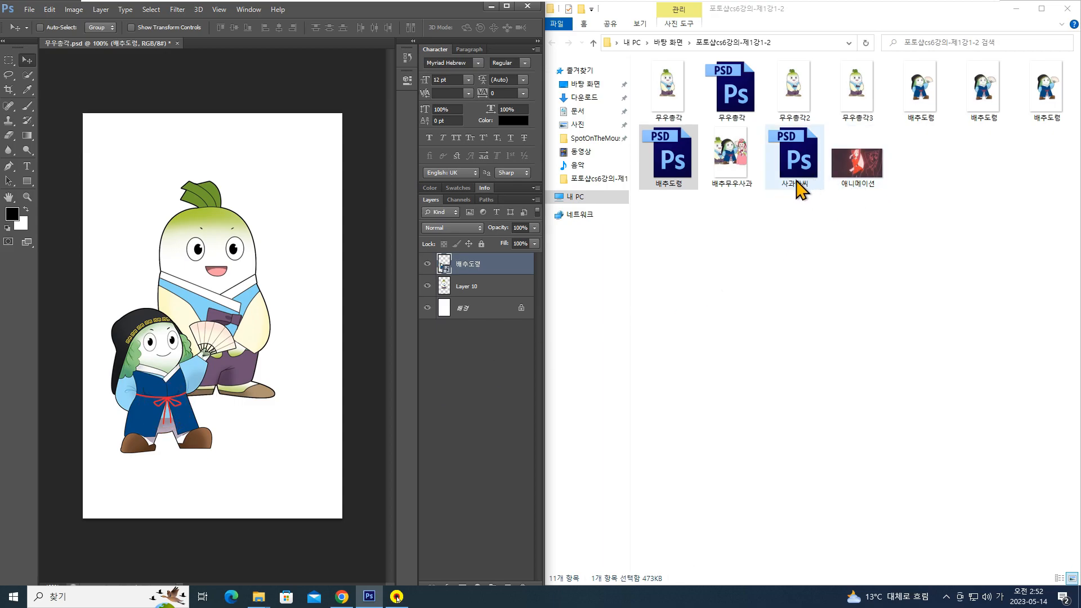
Place 사과아씨.psd at about 54% at the radish character's lower right, and move the radish (Layer 10) down between the two placed characters
left_click_drag(801, 163, 259, 354)
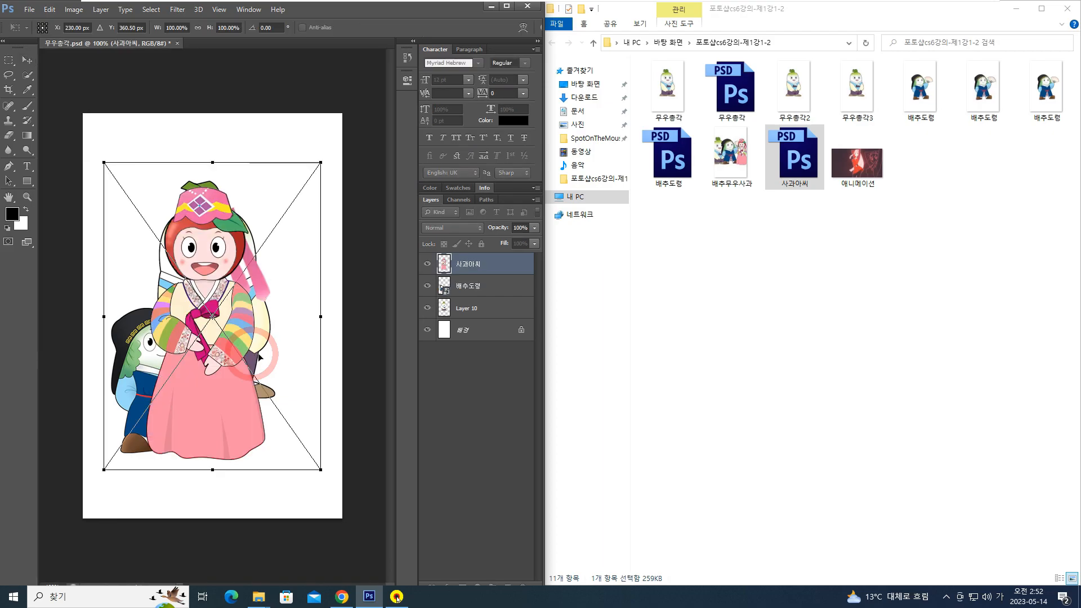
left_click_drag(320, 162, 231, 290)
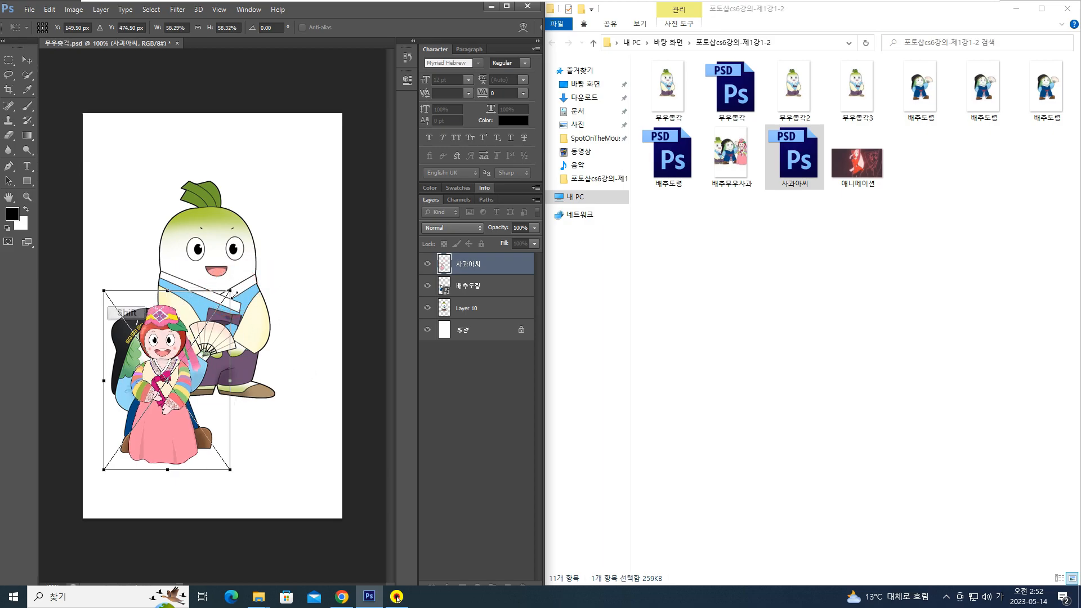
left_click_drag(181, 387, 302, 371)
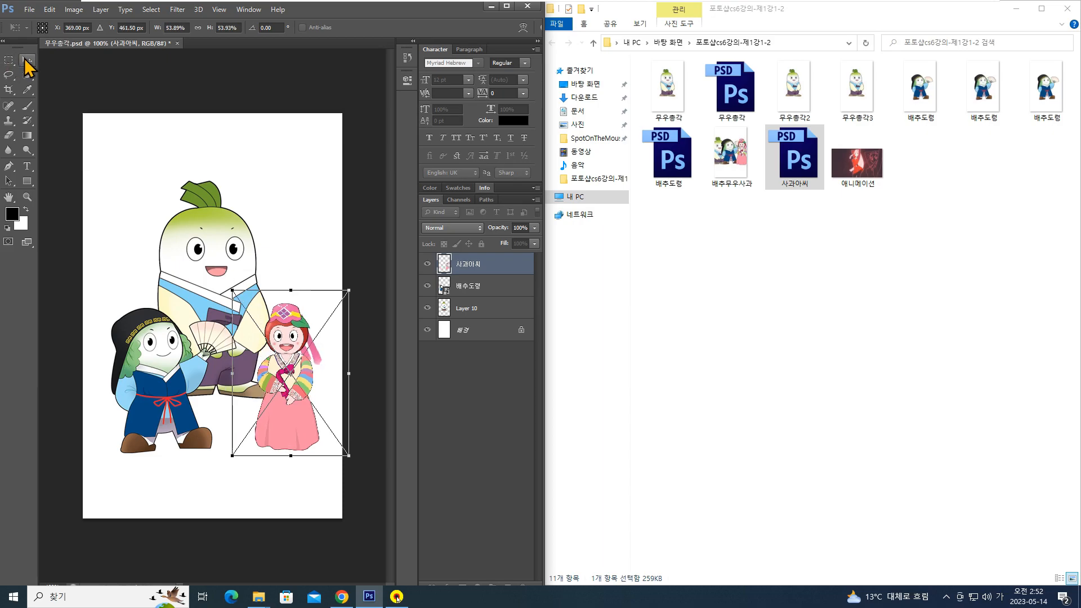
left_click(25, 61)
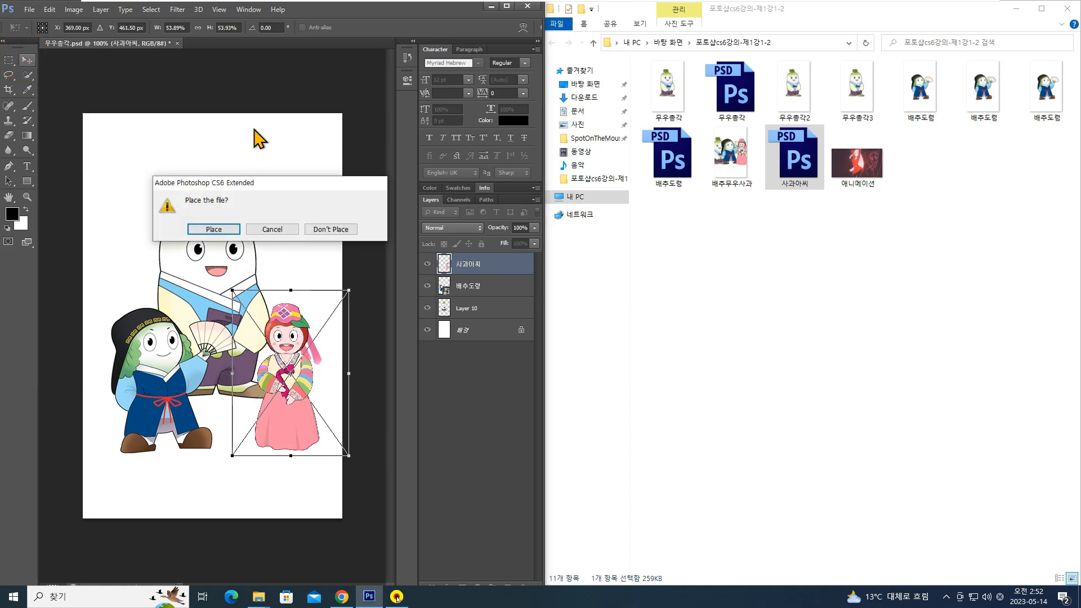
left_click(214, 230)
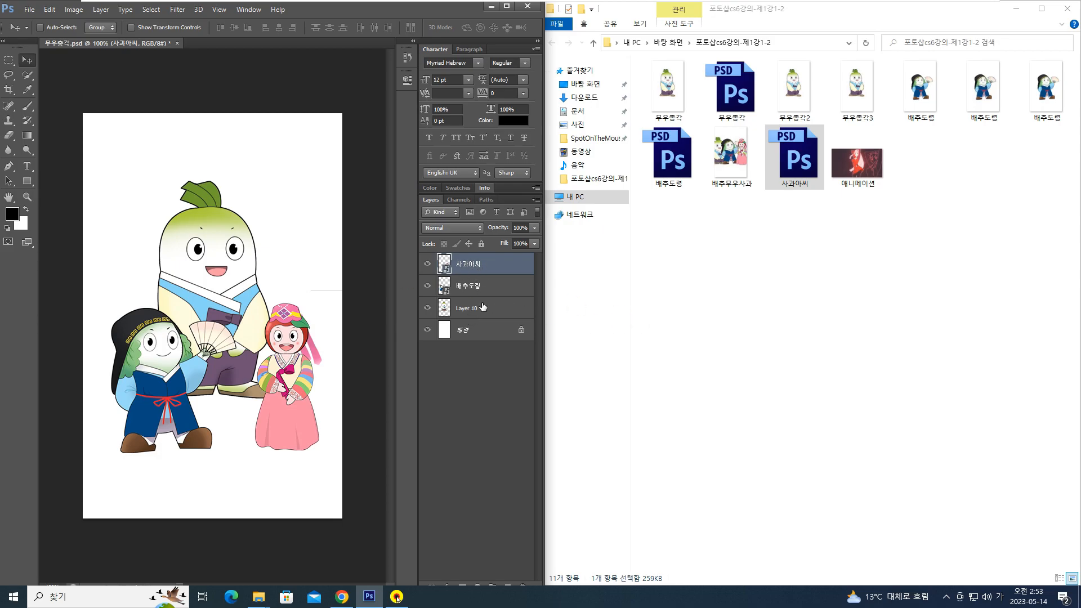
left_click(476, 315)
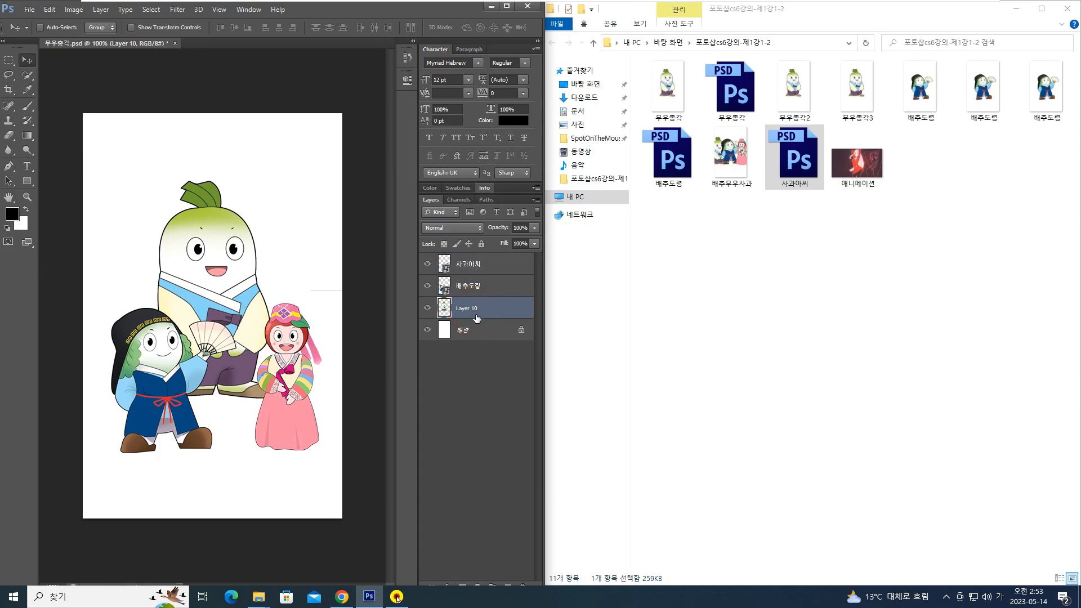
left_click_drag(213, 249, 230, 292)
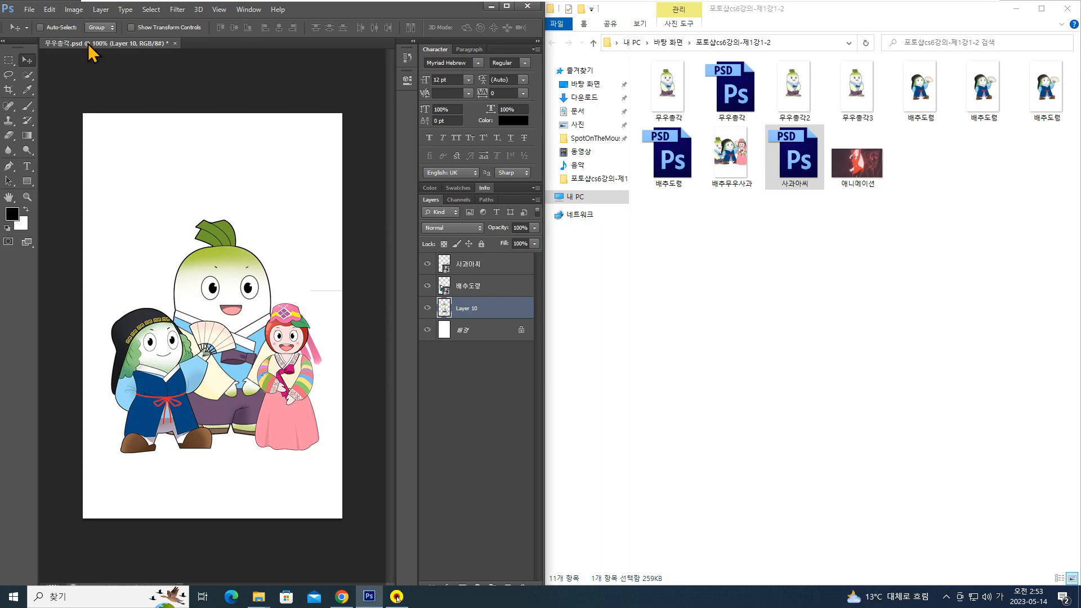
Save the composition as 채소모음 in Photoshop PSD format with Layers and Maximize Compatibility, and select the new file in the folder
left_click(29, 10)
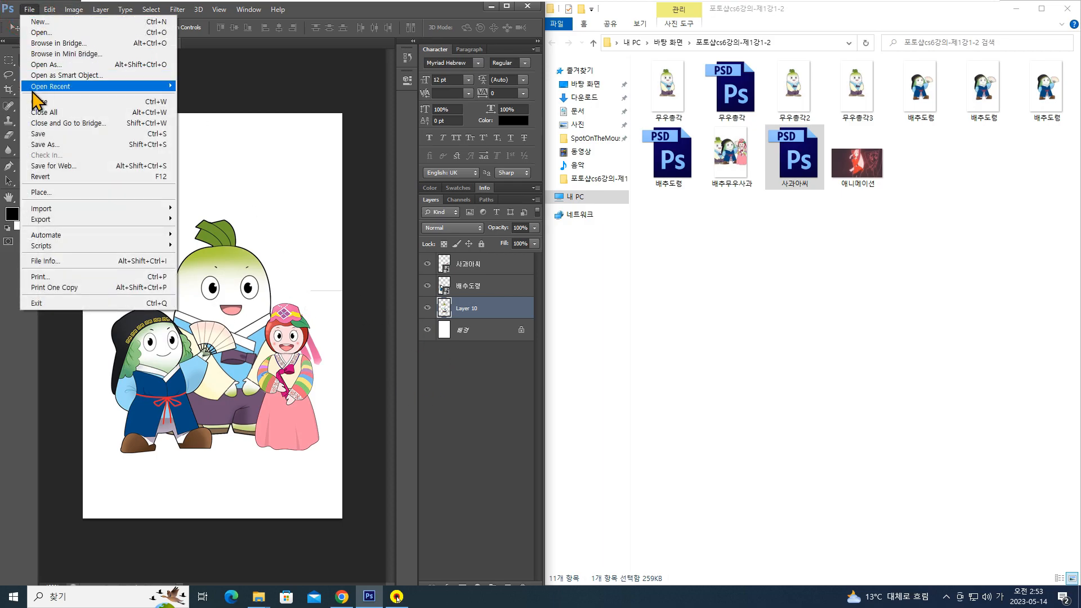
left_click(45, 144)
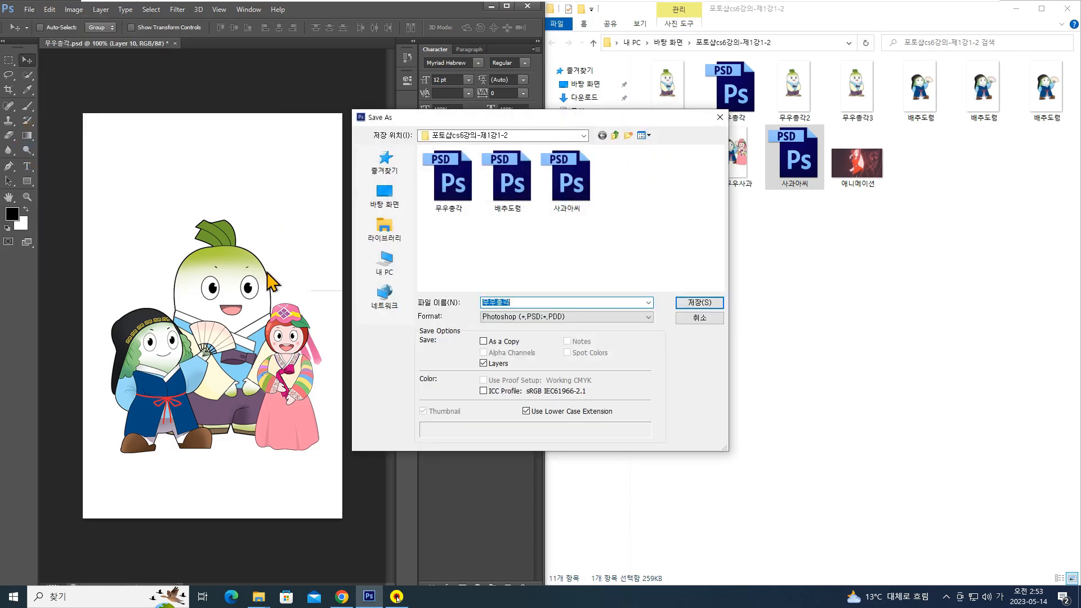
type("채소모음")
key("Right")
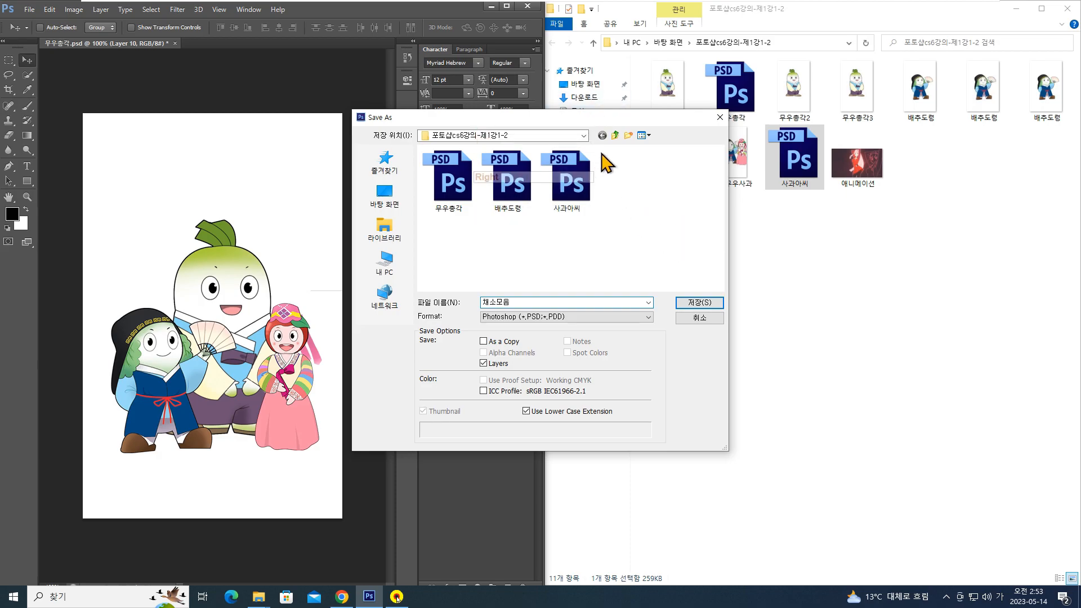
left_click(698, 303)
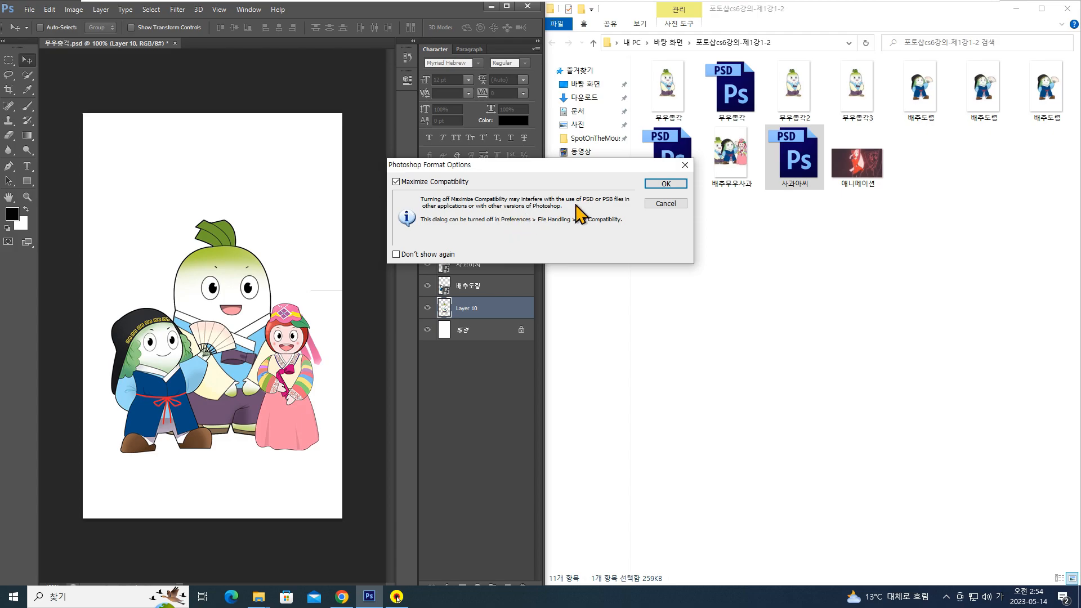
left_click(665, 184)
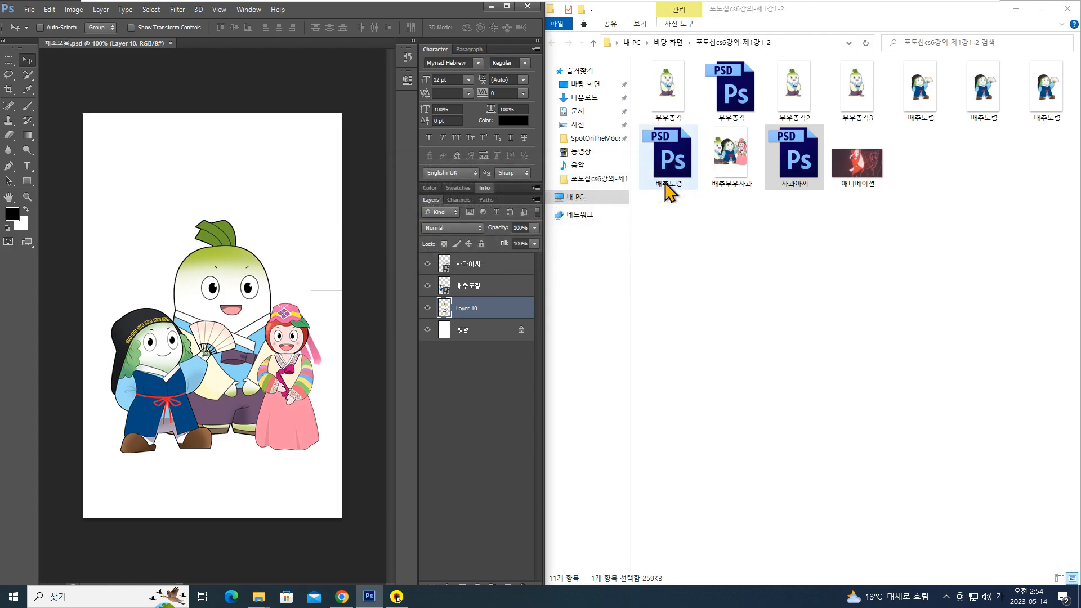
left_click(927, 164)
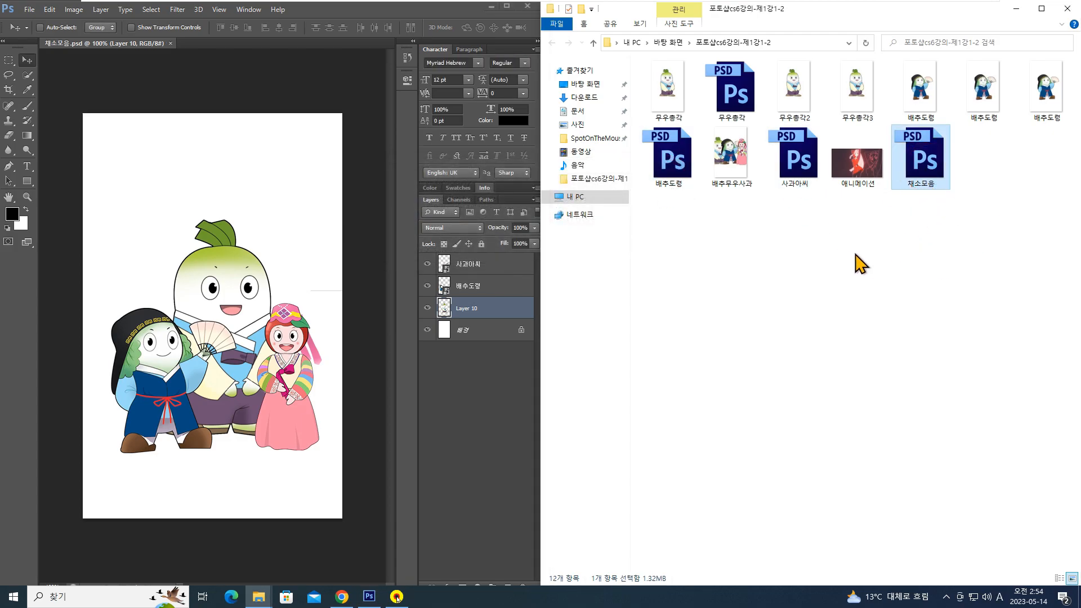